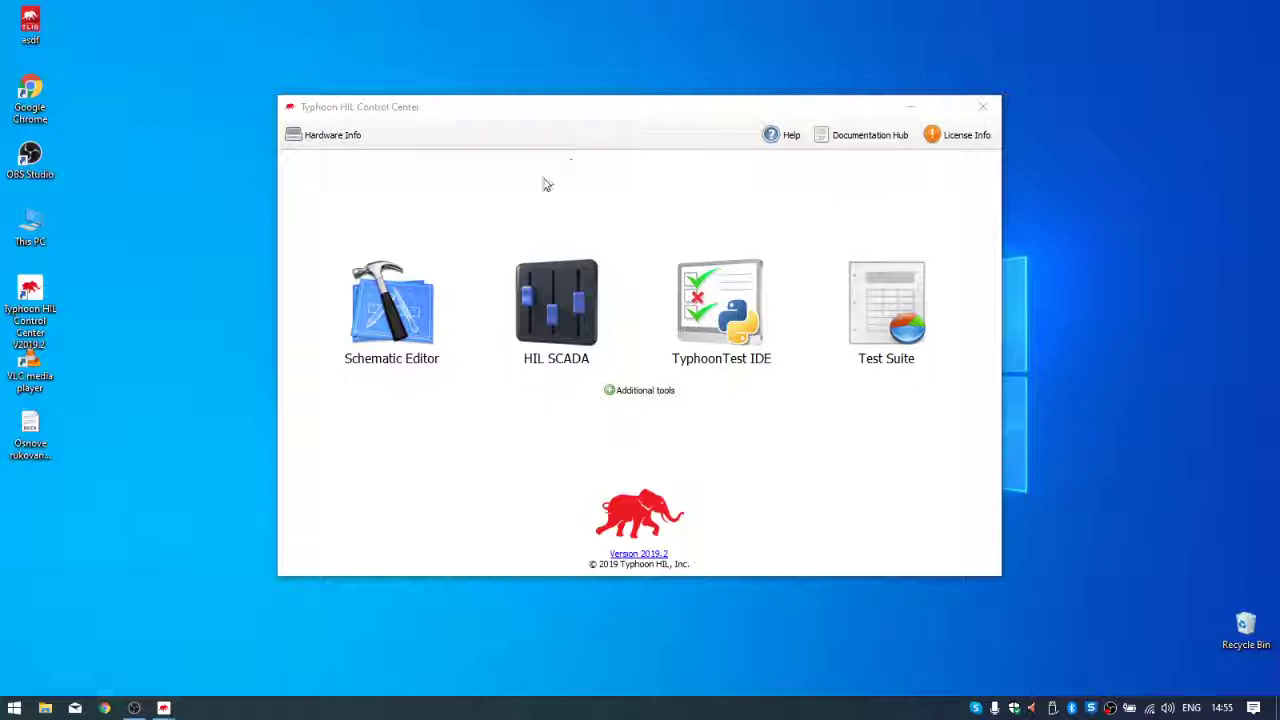
Step: Launch Schematic Editor and place a Battery inverter from the Microgrid Energy Storage library on the blank schematic
{"action": "left_click", "coordinate": [416, 303]}
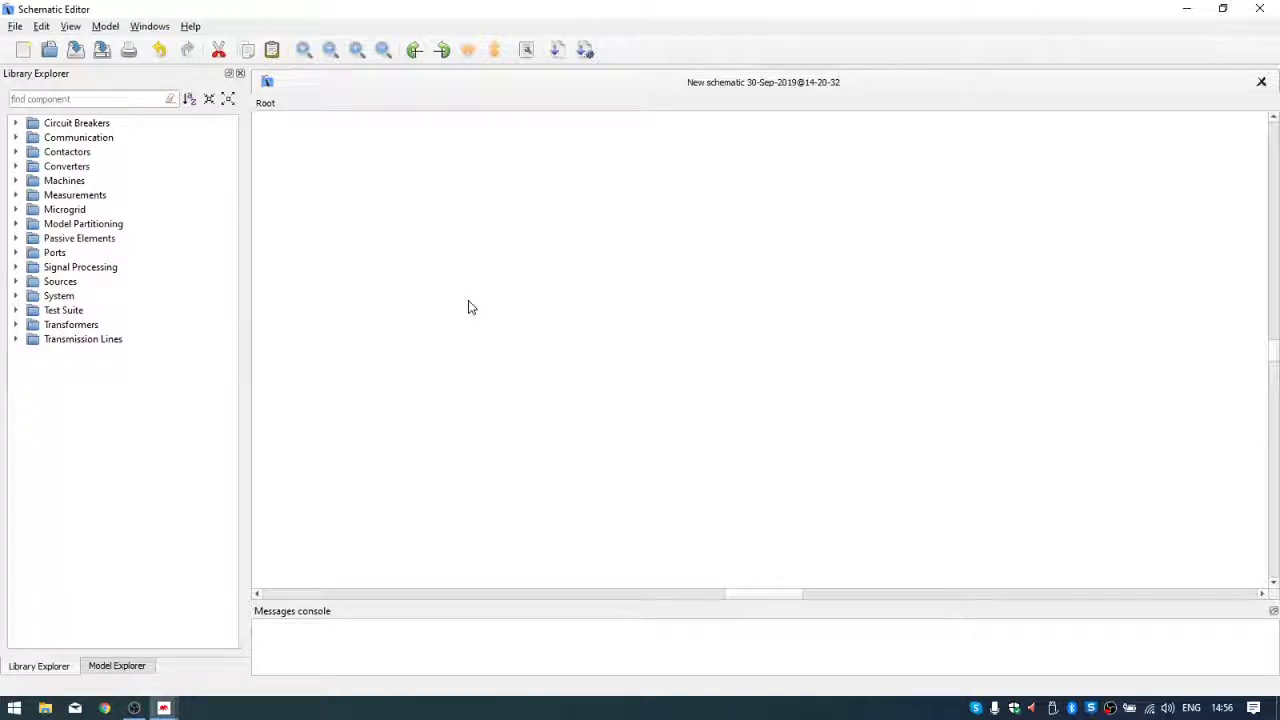
{"action": "left_click", "coordinate": [15, 209]}
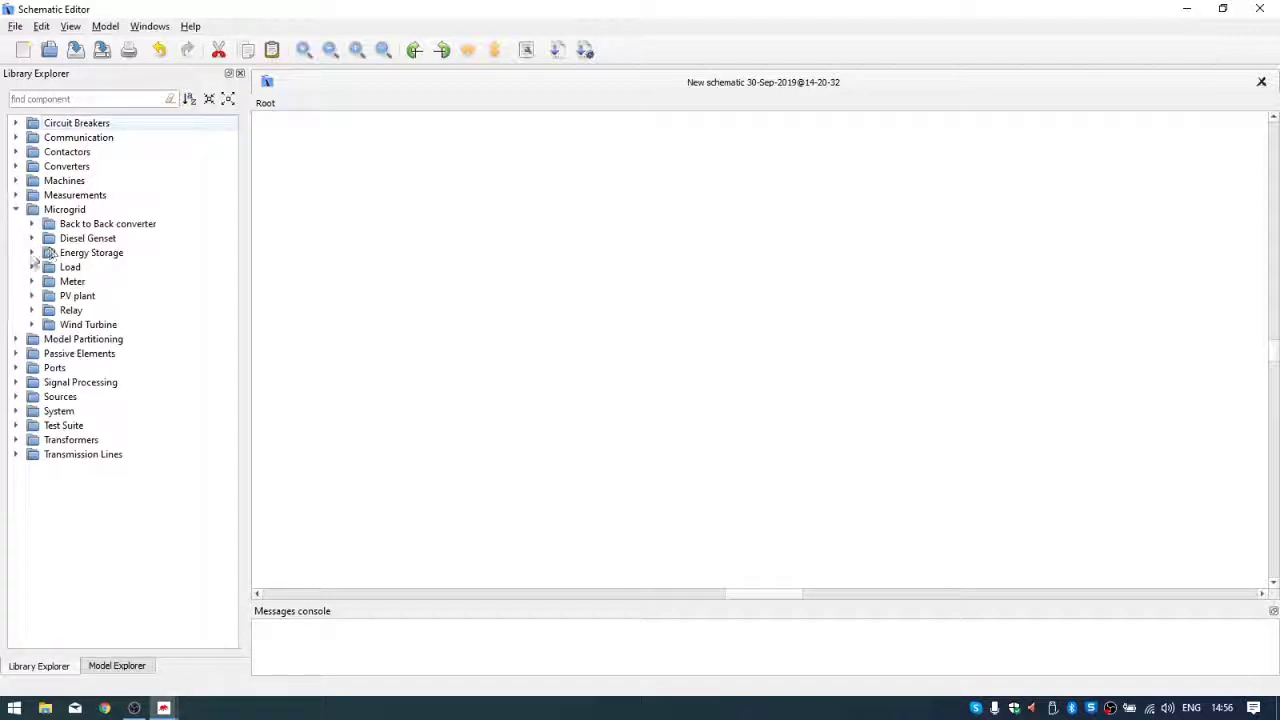
{"action": "left_click", "coordinate": [32, 252]}
{"action": "left_click", "coordinate": [92, 266]}
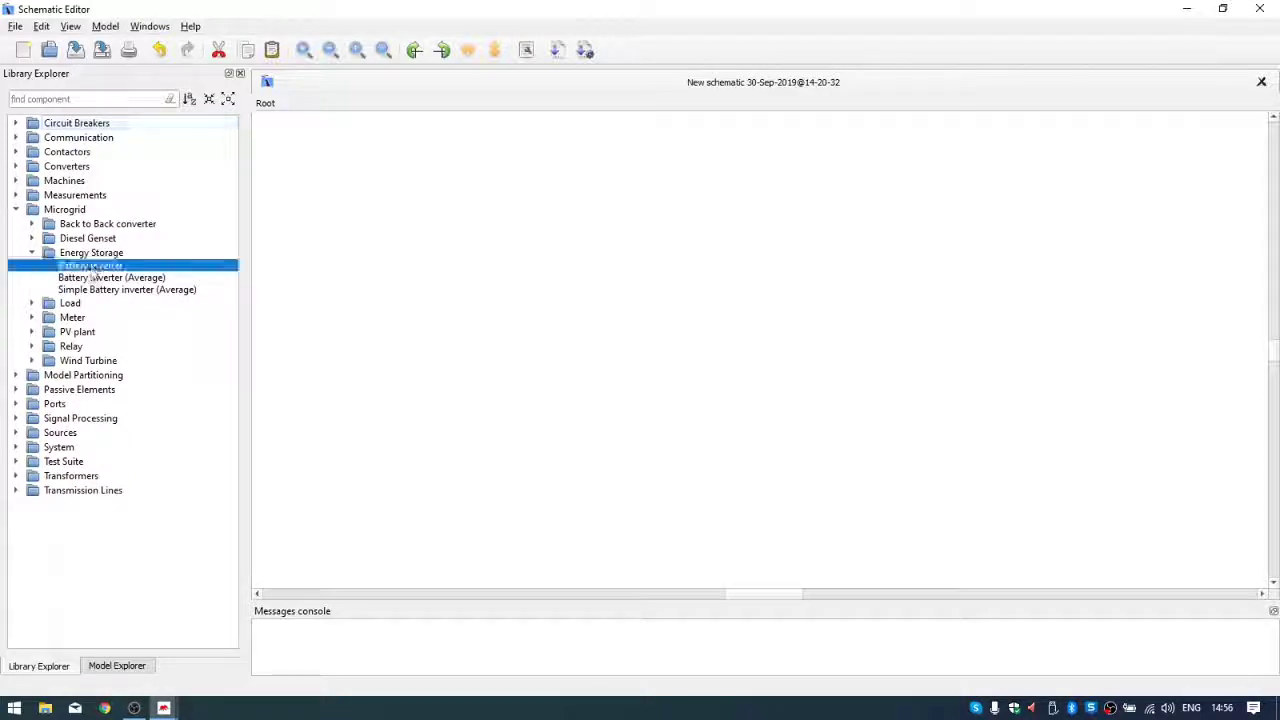
{"action": "left_click", "coordinate": [97, 278]}
{"action": "left_click", "coordinate": [100, 290]}
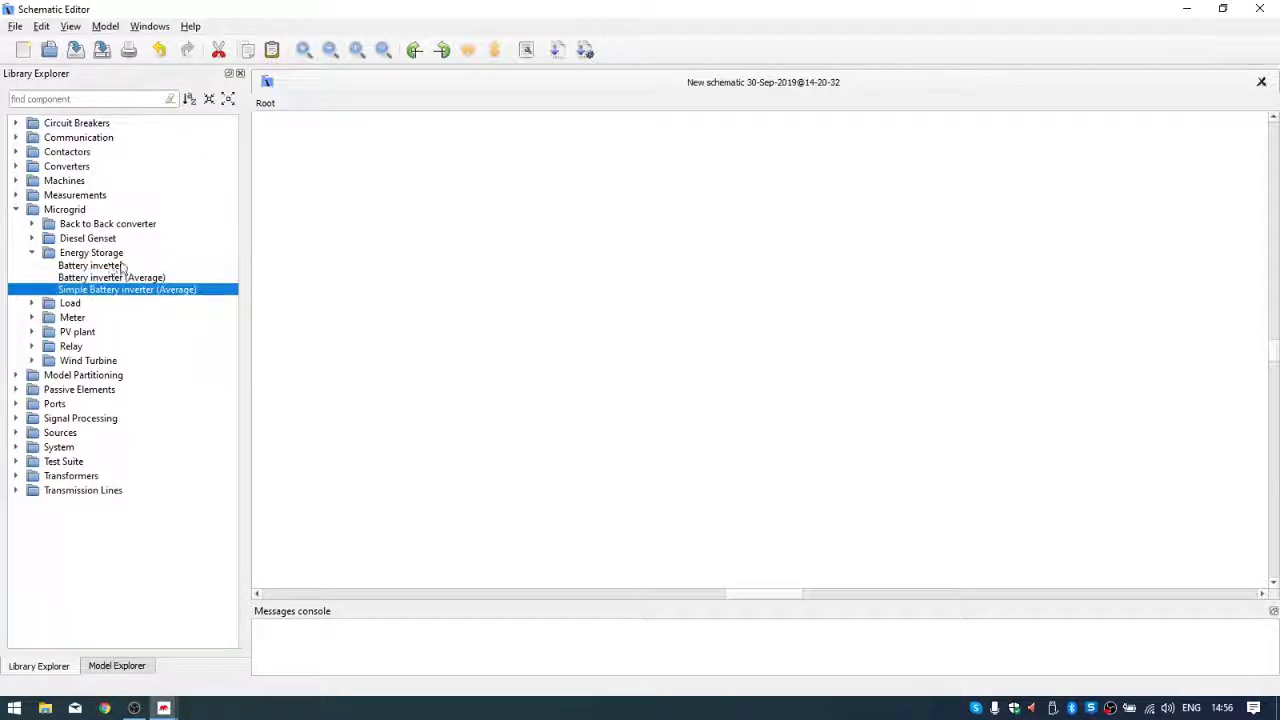
{"action": "left_click_drag", "start_coordinate": [116, 270], "coordinate": [536, 289]}
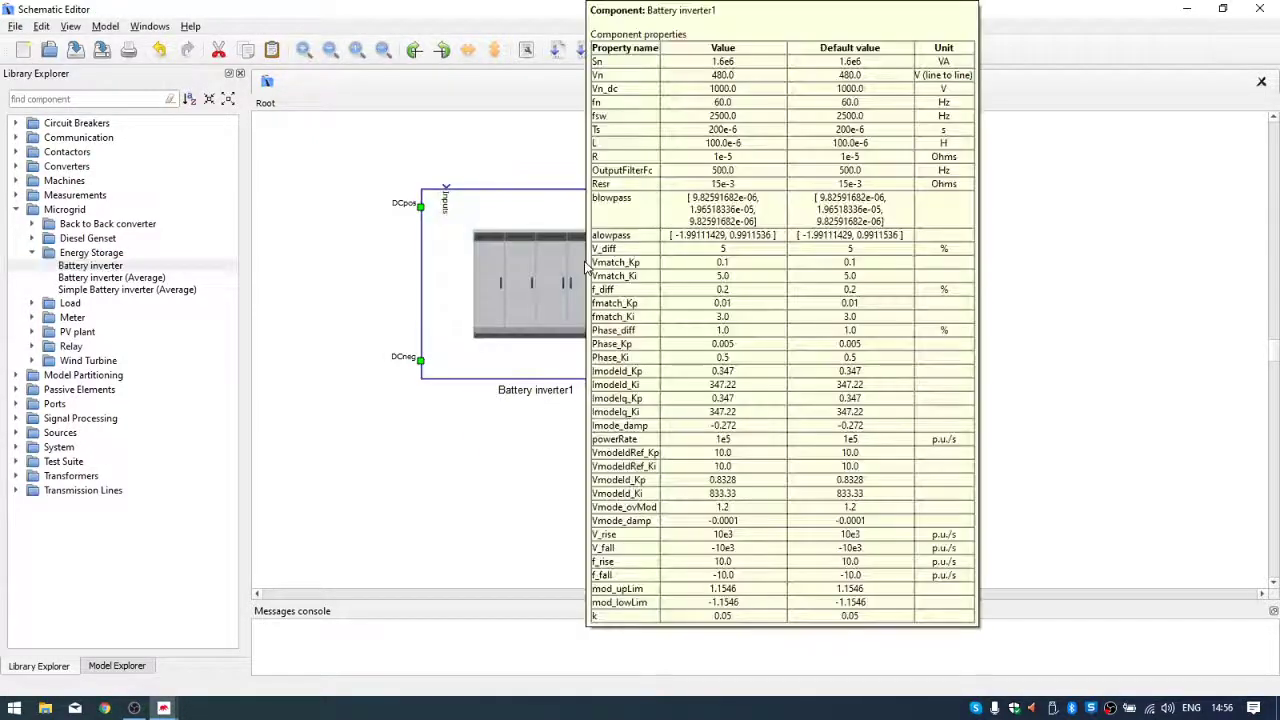
Step: Open the battery inverter's properties and review its General, Filter and Adv. 1 to Adv. 4 parameters
{"action": "double_click", "coordinate": [584, 261]}
{"action": "left_click_drag", "start_coordinate": [617, 103], "coordinate": [814, 97]}
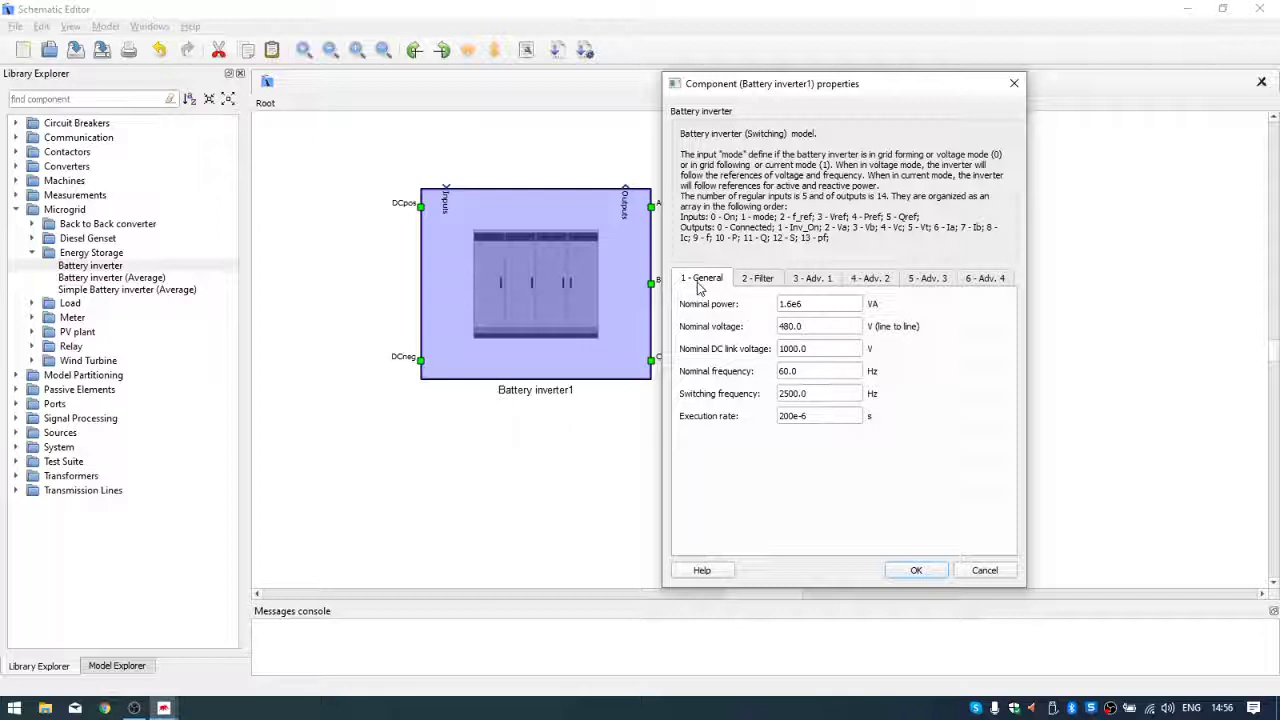
{"action": "left_click", "coordinate": [760, 280]}
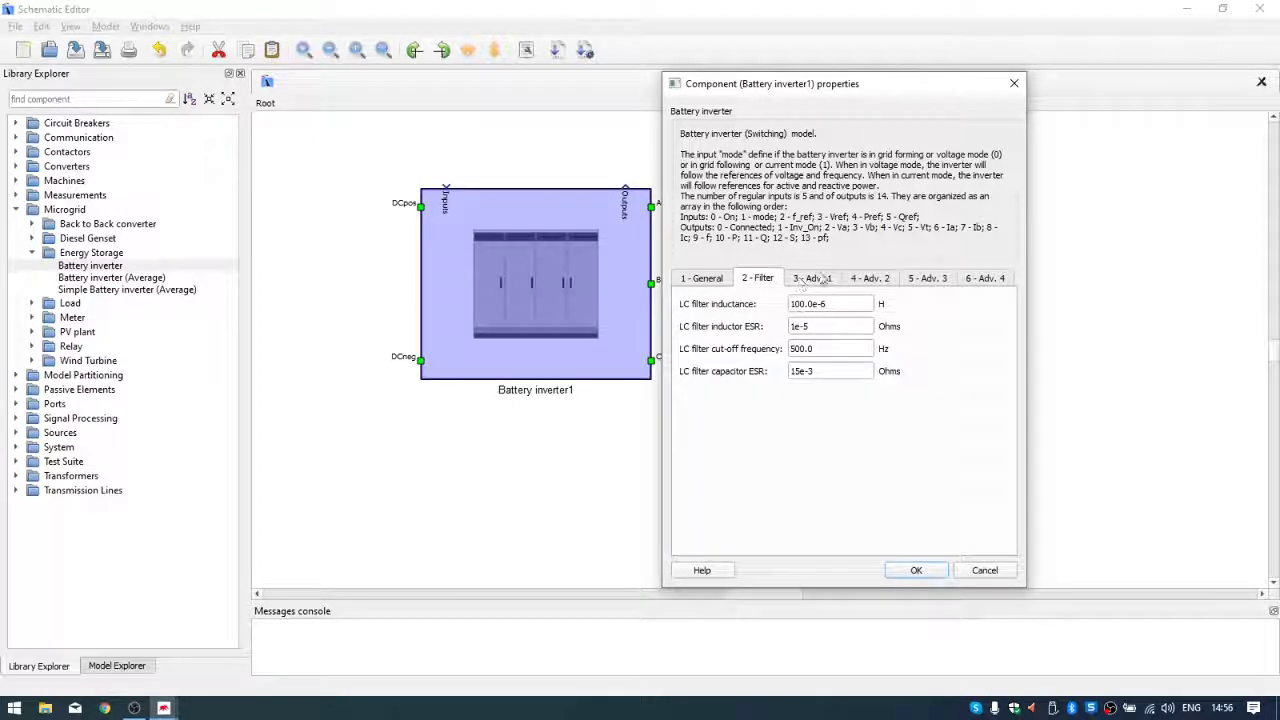
{"action": "left_click", "coordinate": [818, 280]}
{"action": "left_click", "coordinate": [870, 280]}
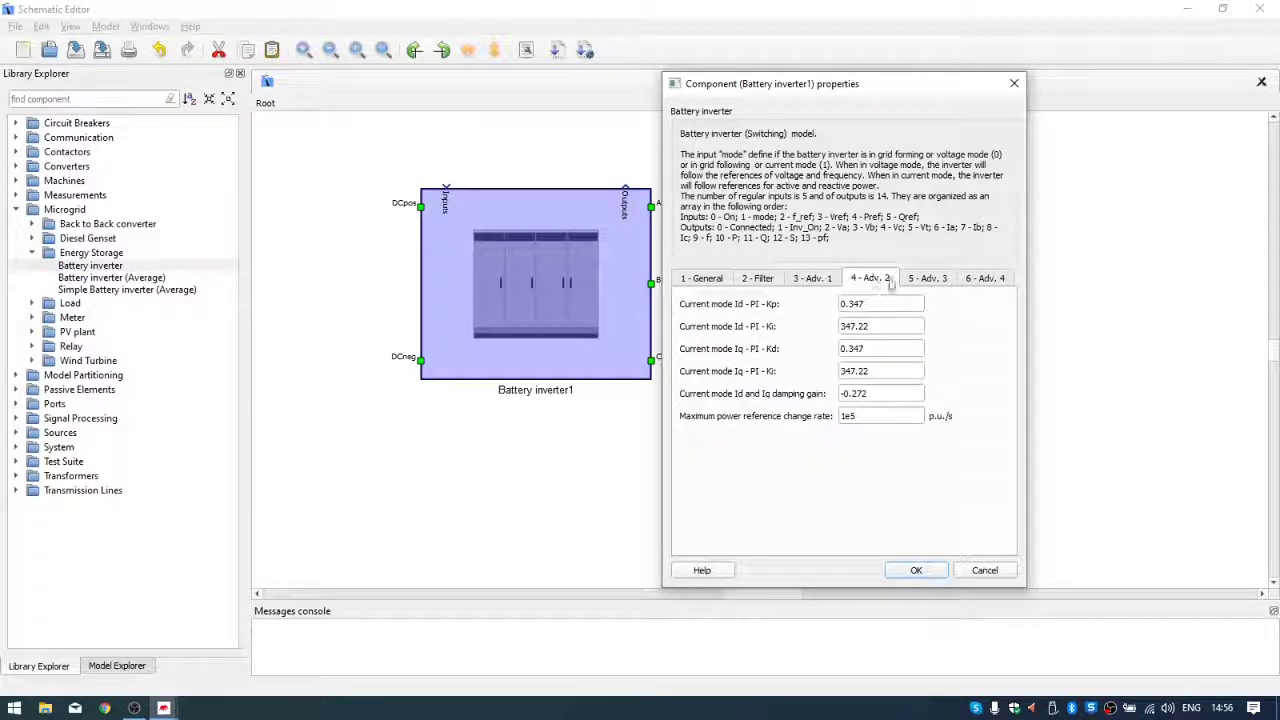
{"action": "left_click", "coordinate": [927, 280]}
{"action": "left_click", "coordinate": [985, 279]}
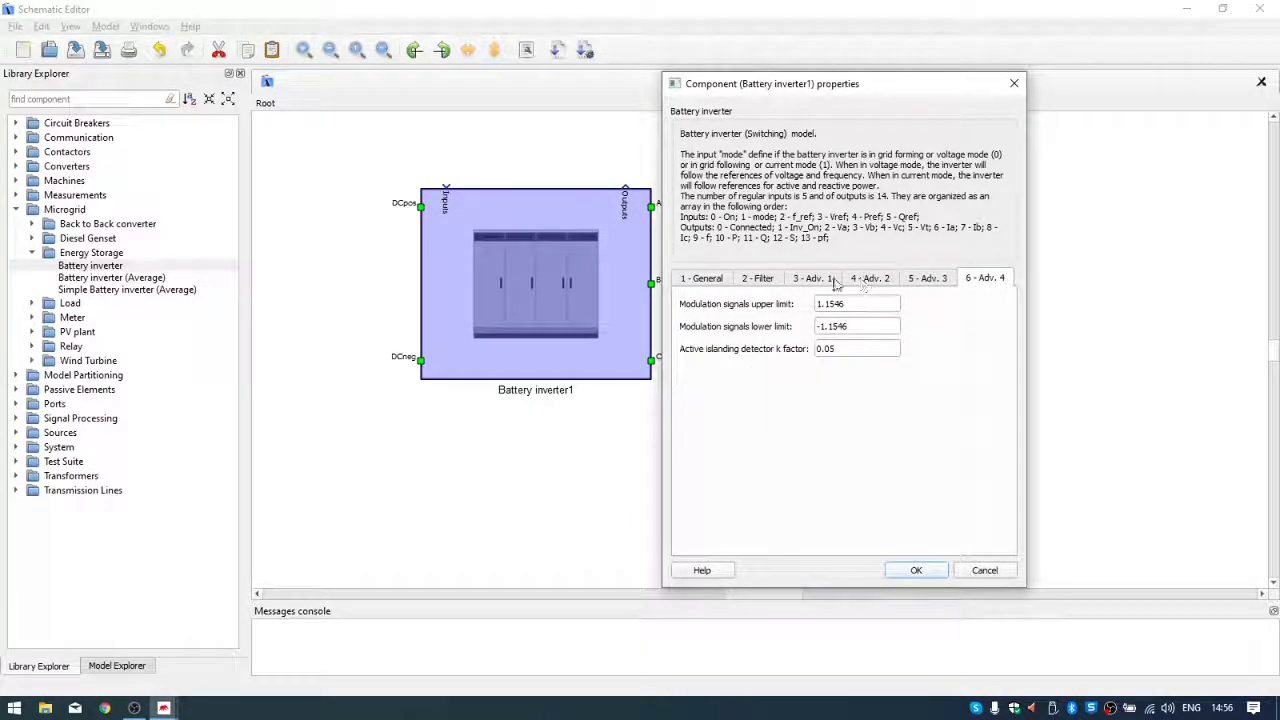
{"action": "left_click", "coordinate": [706, 282]}
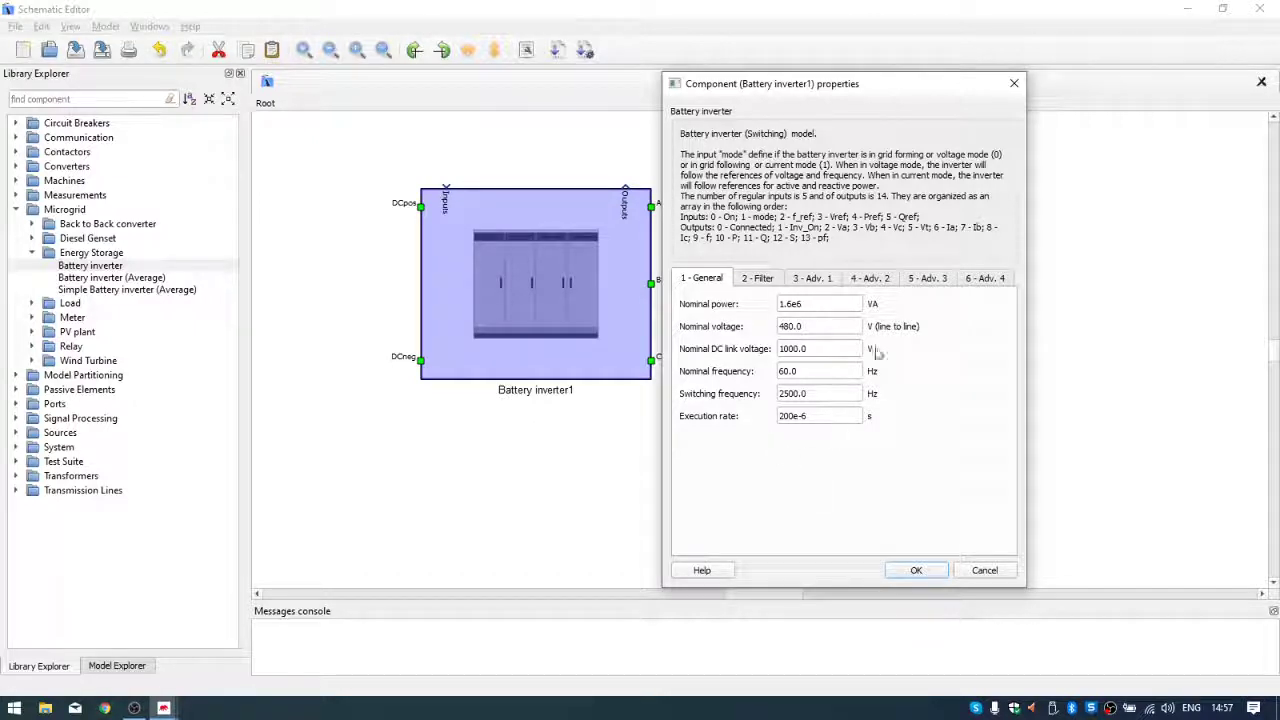
Step: Examine the battery inverter's under-mask figures and input and output descriptions in its help page, and cancel the properties dialog
{"action": "left_click", "coordinate": [703, 571]}
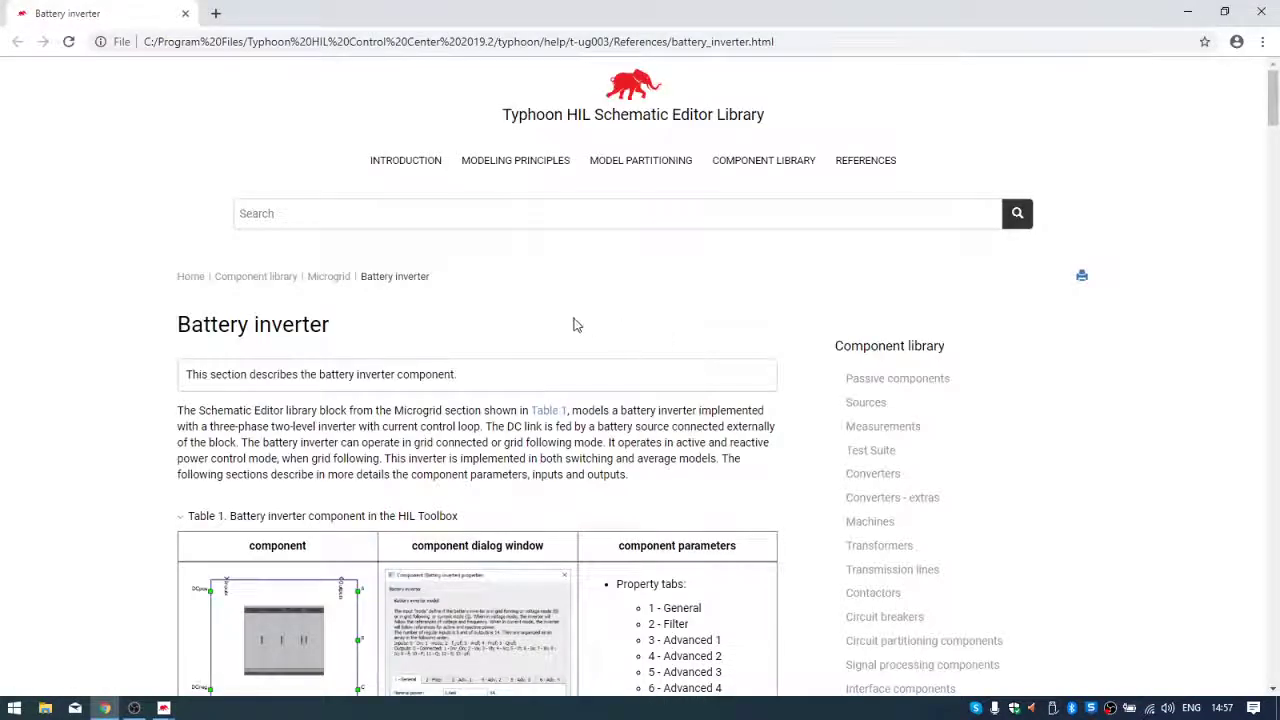
{"action": "scroll", "coordinate": [557, 285], "scroll_direction": "down", "scroll_amount": 1}
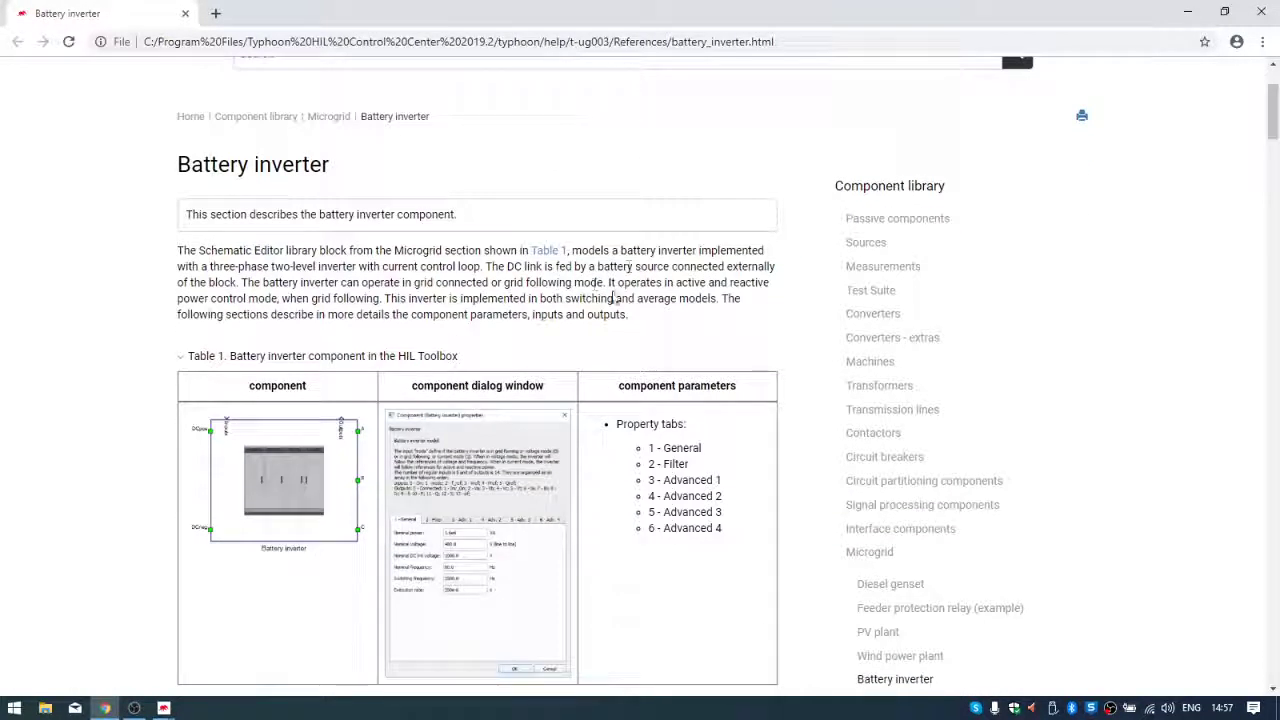
{"action": "scroll", "coordinate": [615, 295], "scroll_direction": "down", "scroll_amount": 3}
{"action": "scroll", "coordinate": [628, 266], "scroll_direction": "down", "scroll_amount": 5}
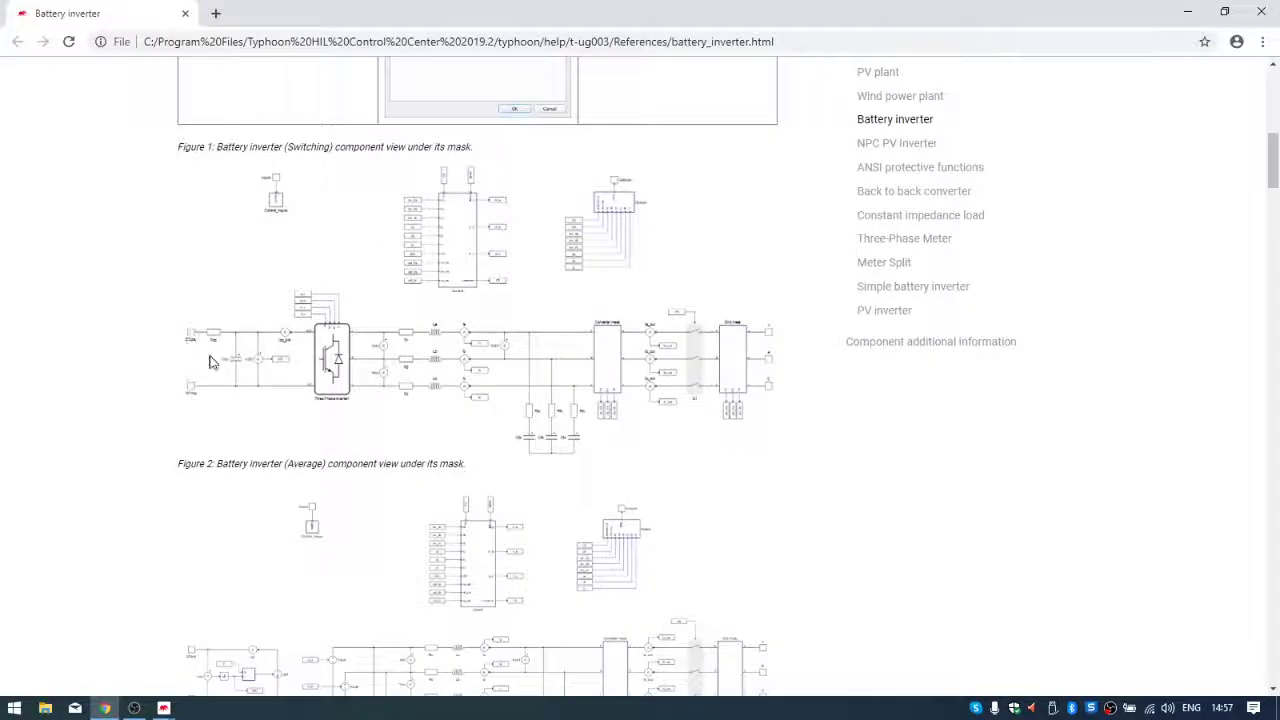
{"action": "scroll", "coordinate": [500, 289], "scroll_direction": "down", "scroll_amount": 2}
{"action": "scroll", "coordinate": [520, 300], "scroll_direction": "up", "scroll_amount": 5}
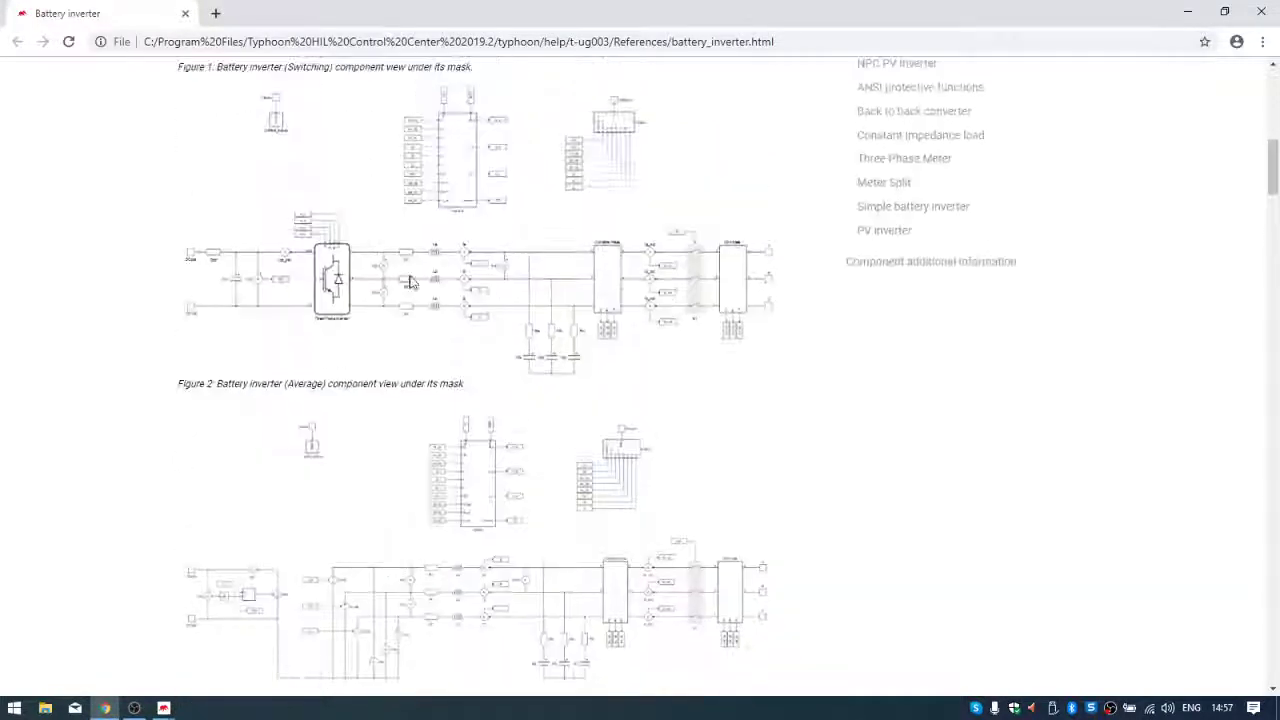
{"action": "scroll", "coordinate": [560, 300], "scroll_direction": "down", "scroll_amount": 3}
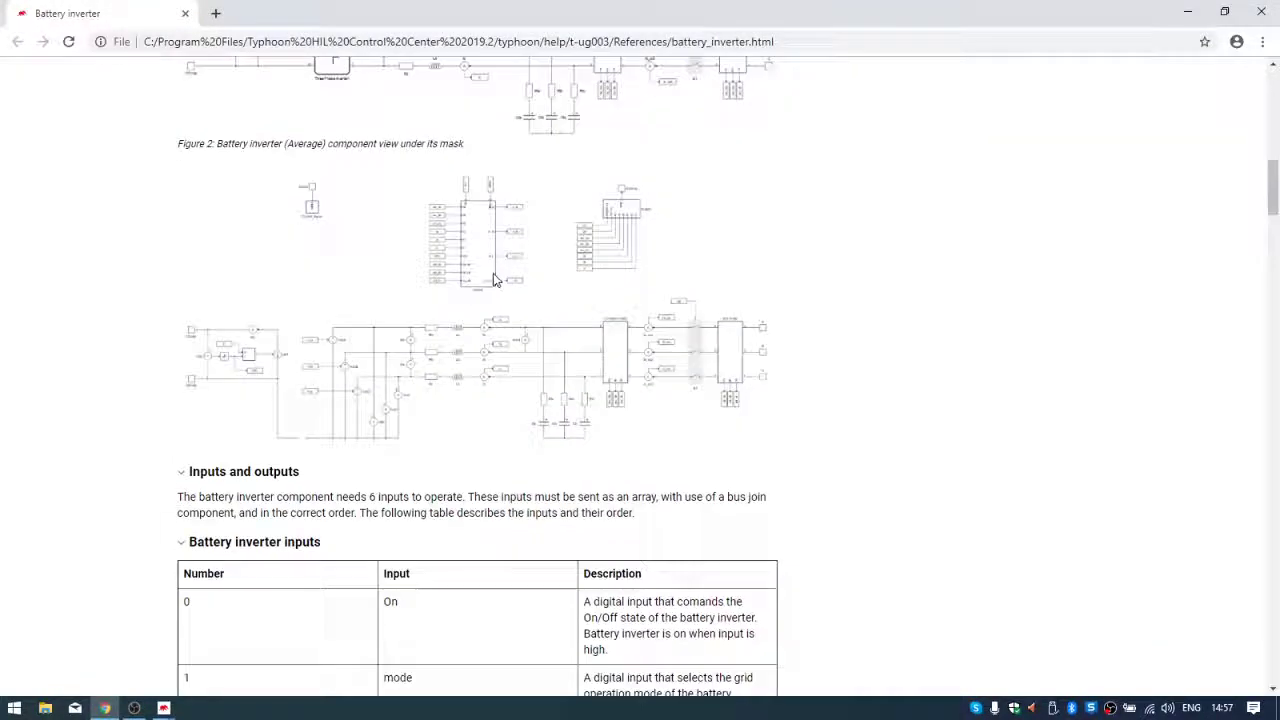
{"action": "scroll", "coordinate": [480, 260], "scroll_direction": "down", "scroll_amount": 2}
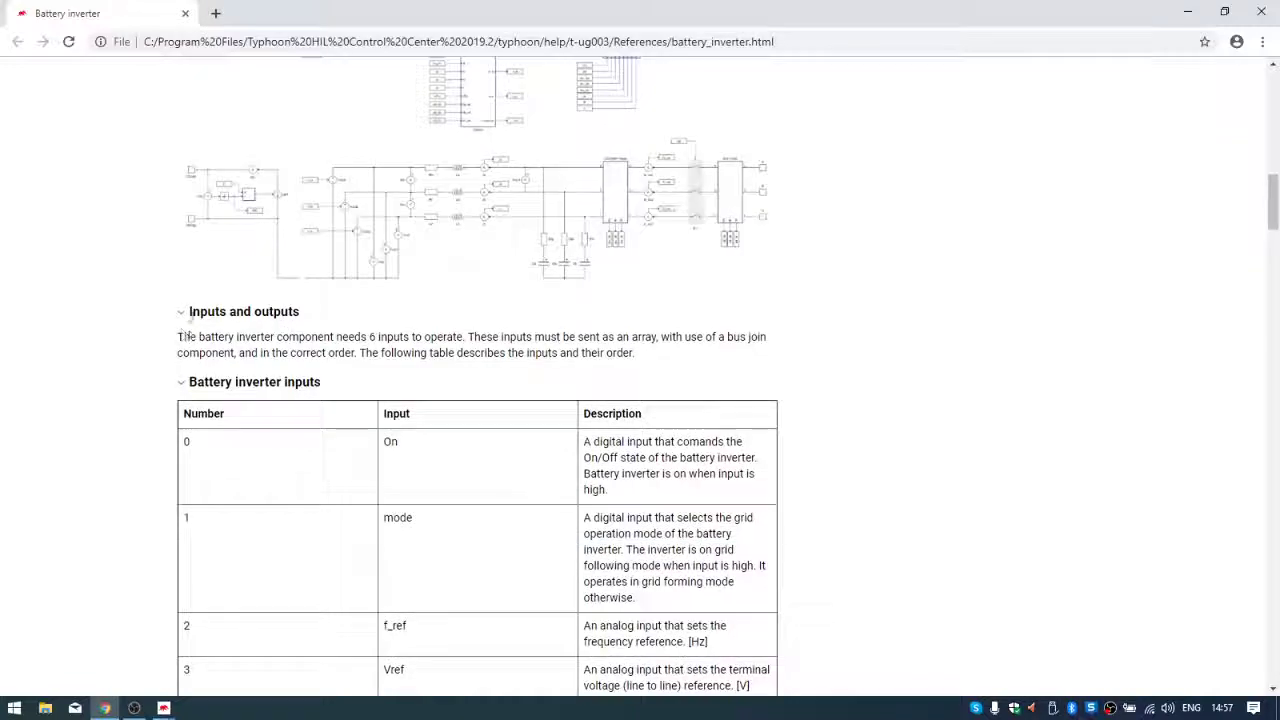
{"action": "scroll", "coordinate": [323, 360], "scroll_direction": "down", "scroll_amount": 3}
{"action": "scroll", "coordinate": [453, 377], "scroll_direction": "down", "scroll_amount": 1}
{"action": "scroll", "coordinate": [453, 377], "scroll_direction": "down", "scroll_amount": 10}
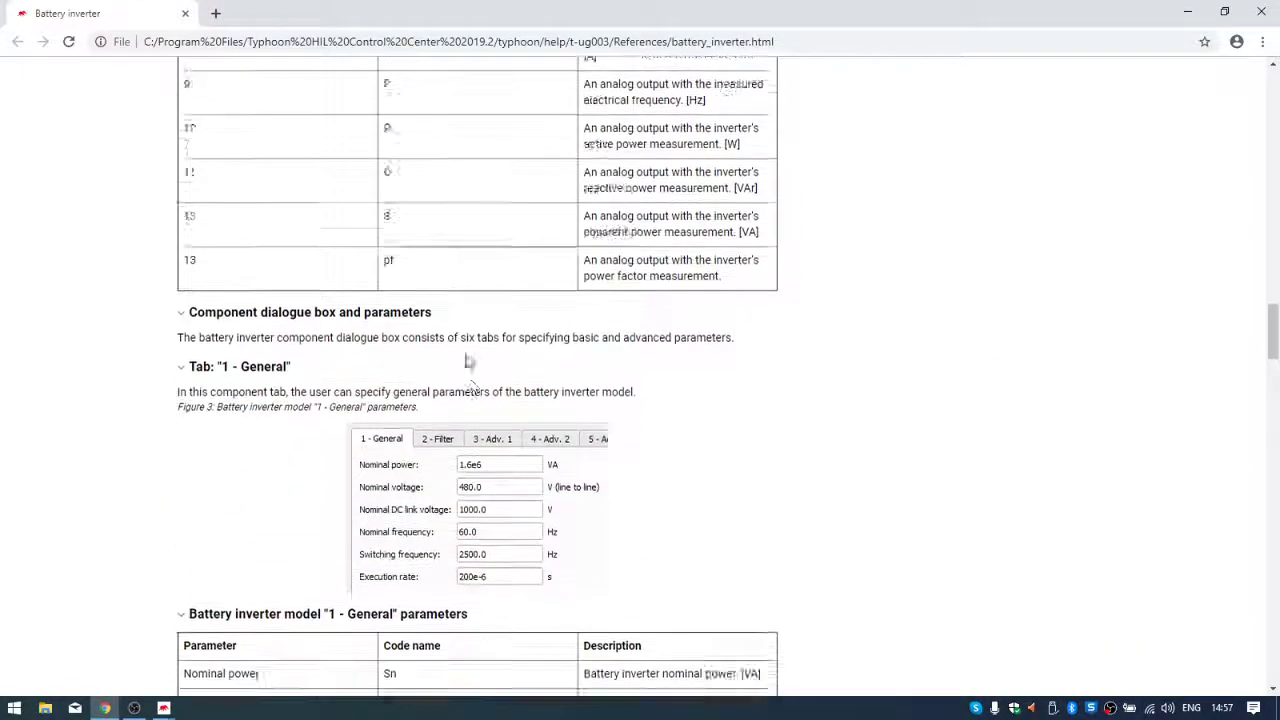
{"action": "scroll", "coordinate": [467, 362], "scroll_direction": "up", "scroll_amount": 15}
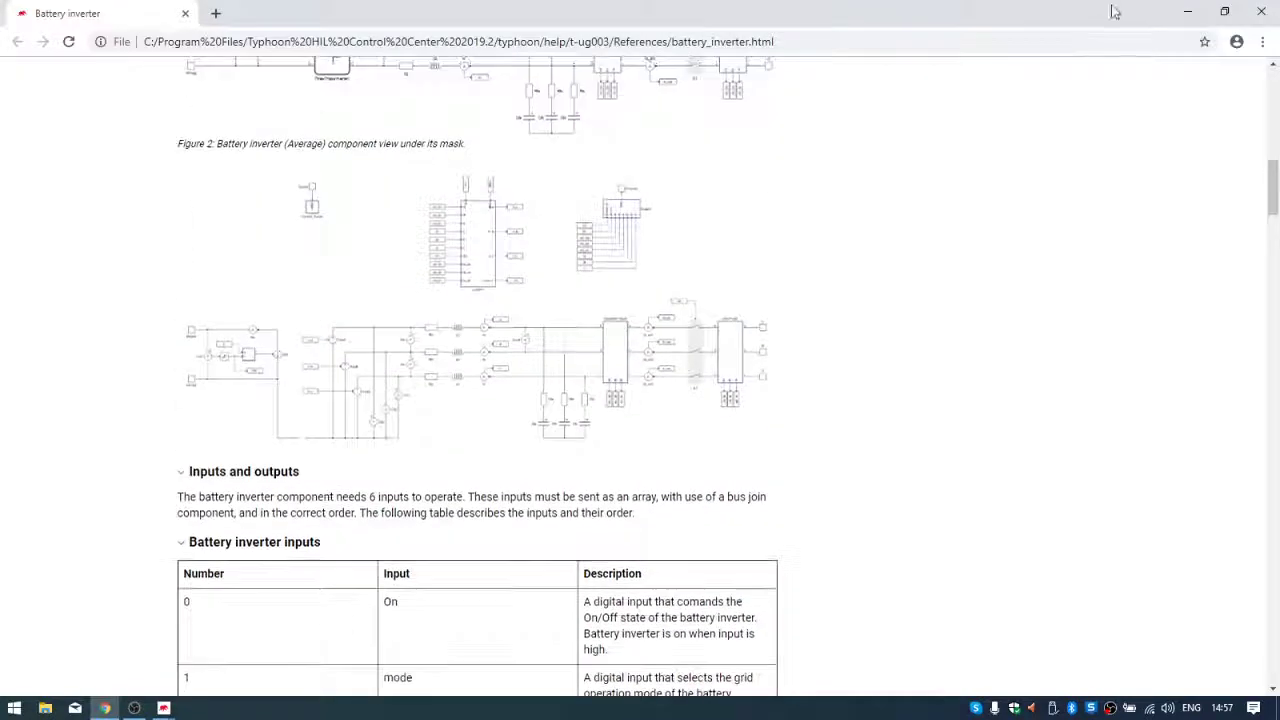
{"action": "left_click", "coordinate": [1187, 11]}
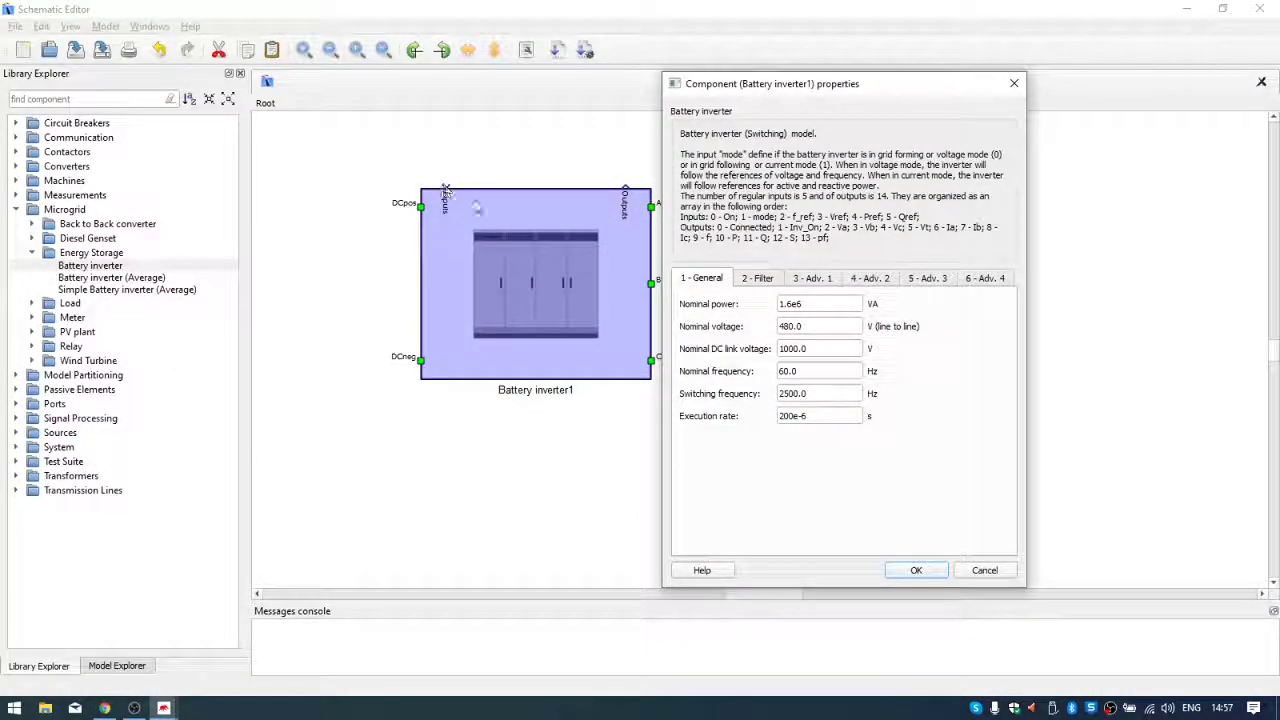
{"action": "left_click", "coordinate": [990, 570]}
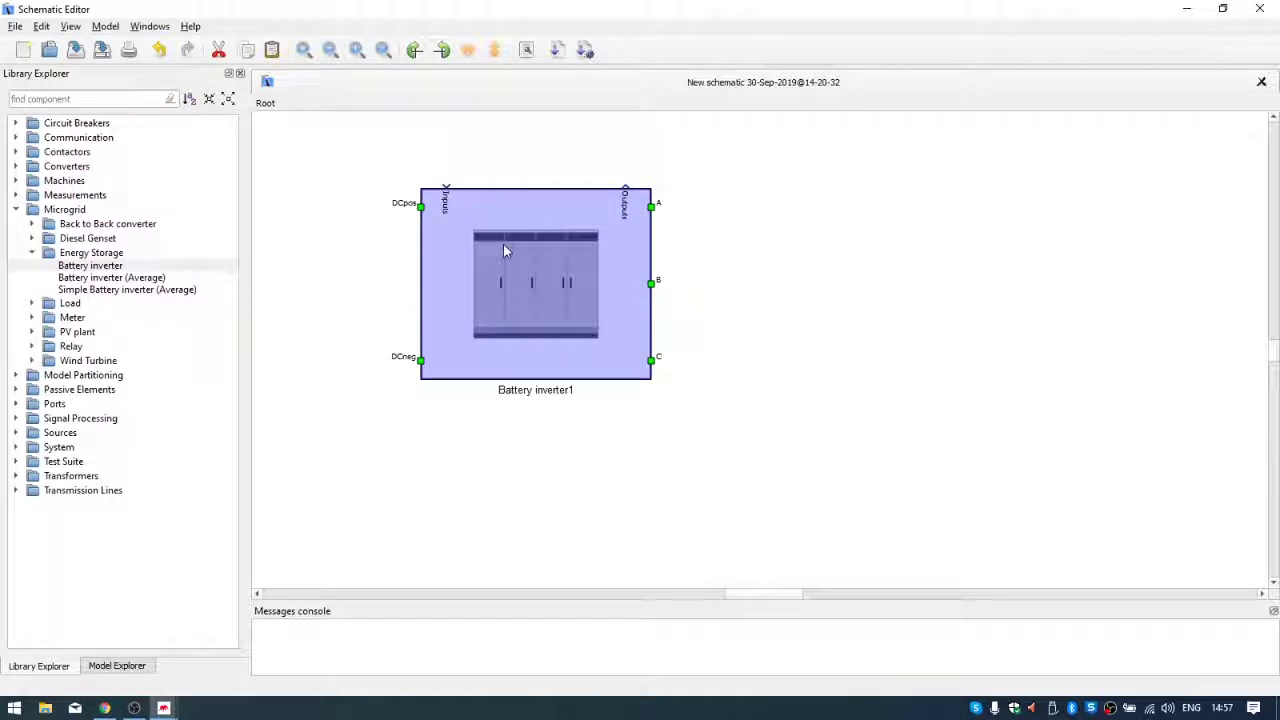
Step: Return to the help page in Chrome and read the battery inverter's inputs, outputs and General parameters tables
{"action": "key", "text": "alt+Tab"}
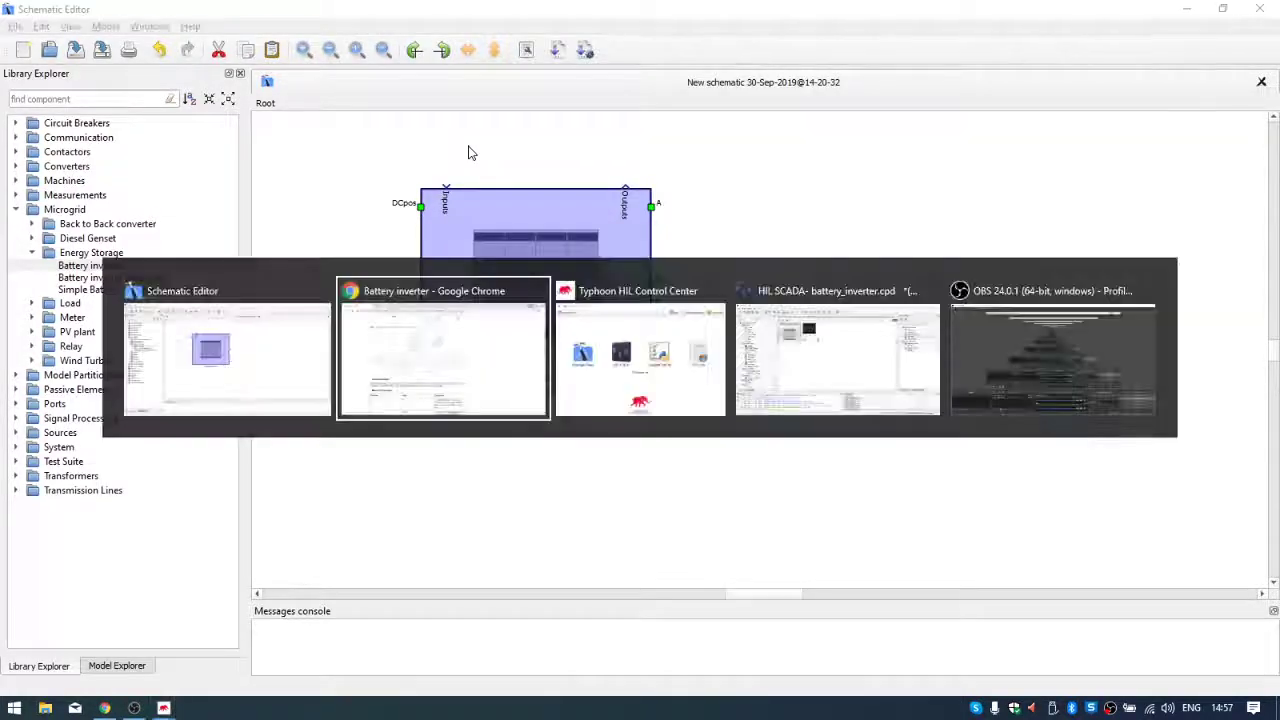
{"action": "scroll", "coordinate": [371, 386], "scroll_direction": "down", "scroll_amount": 3}
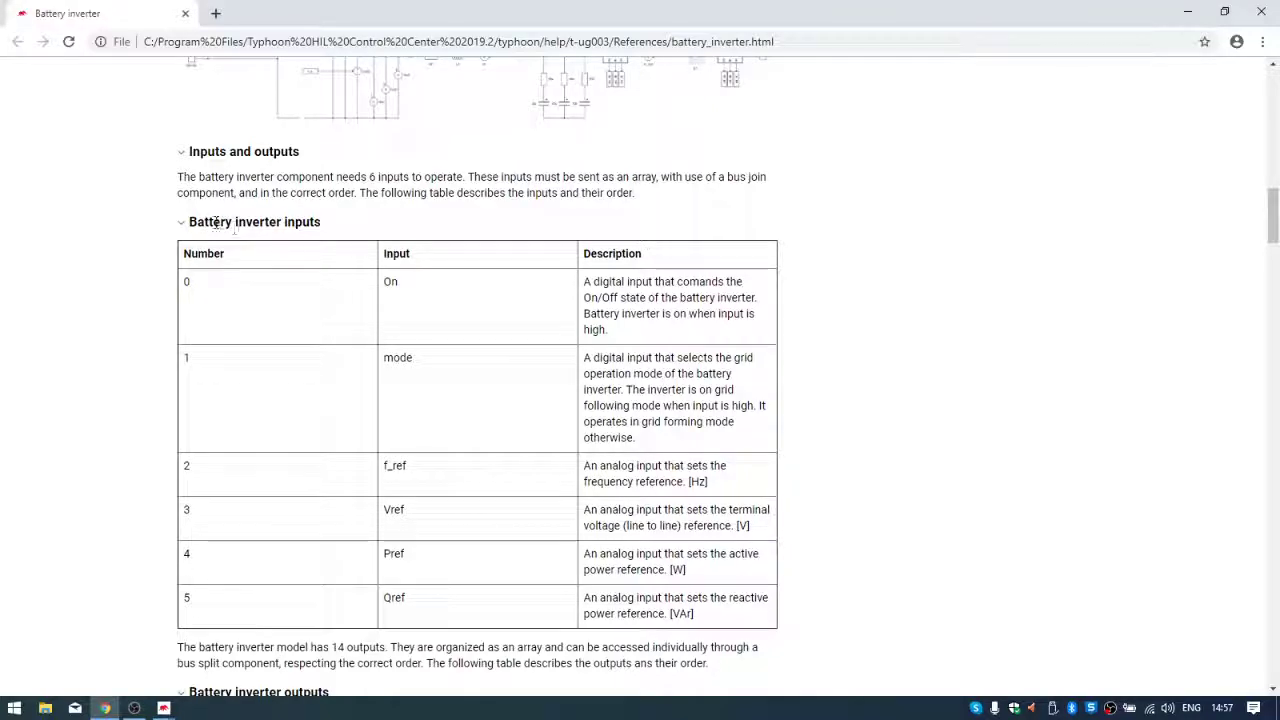
{"action": "scroll", "coordinate": [312, 296], "scroll_direction": "down", "scroll_amount": 4}
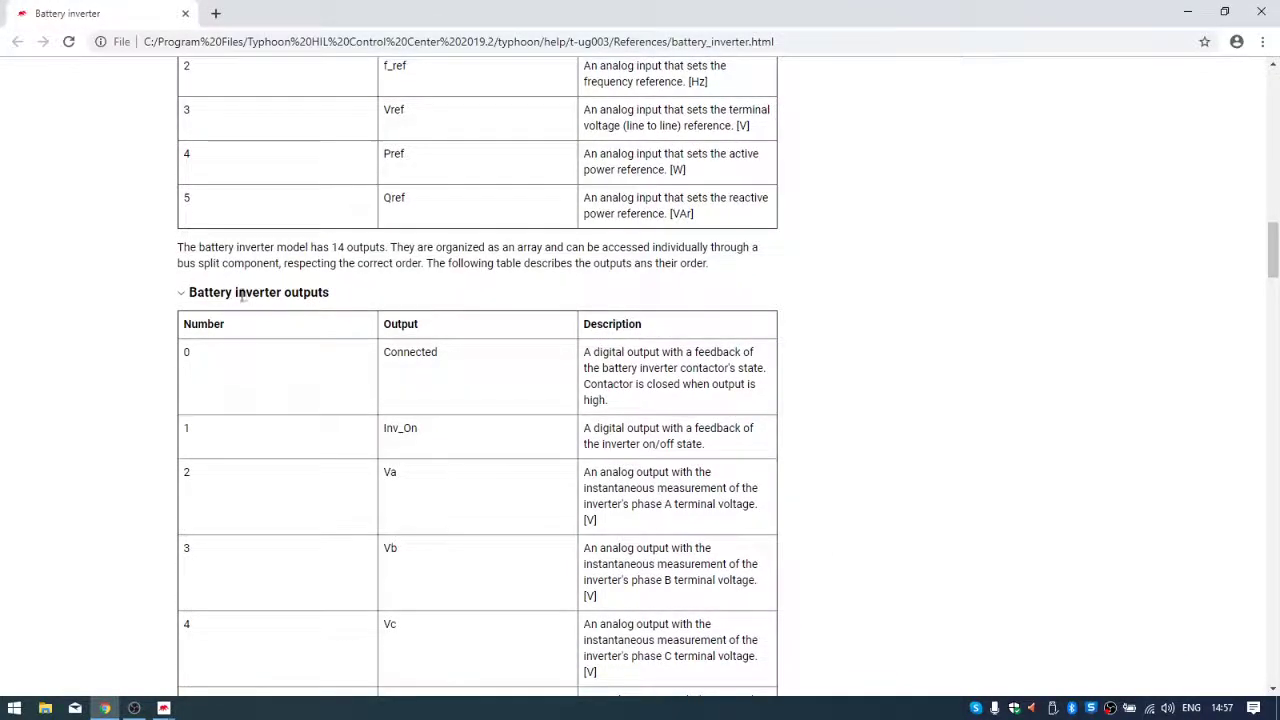
{"action": "scroll", "coordinate": [429, 320], "scroll_direction": "down", "scroll_amount": 3}
{"action": "scroll", "coordinate": [471, 326], "scroll_direction": "down", "scroll_amount": 10}
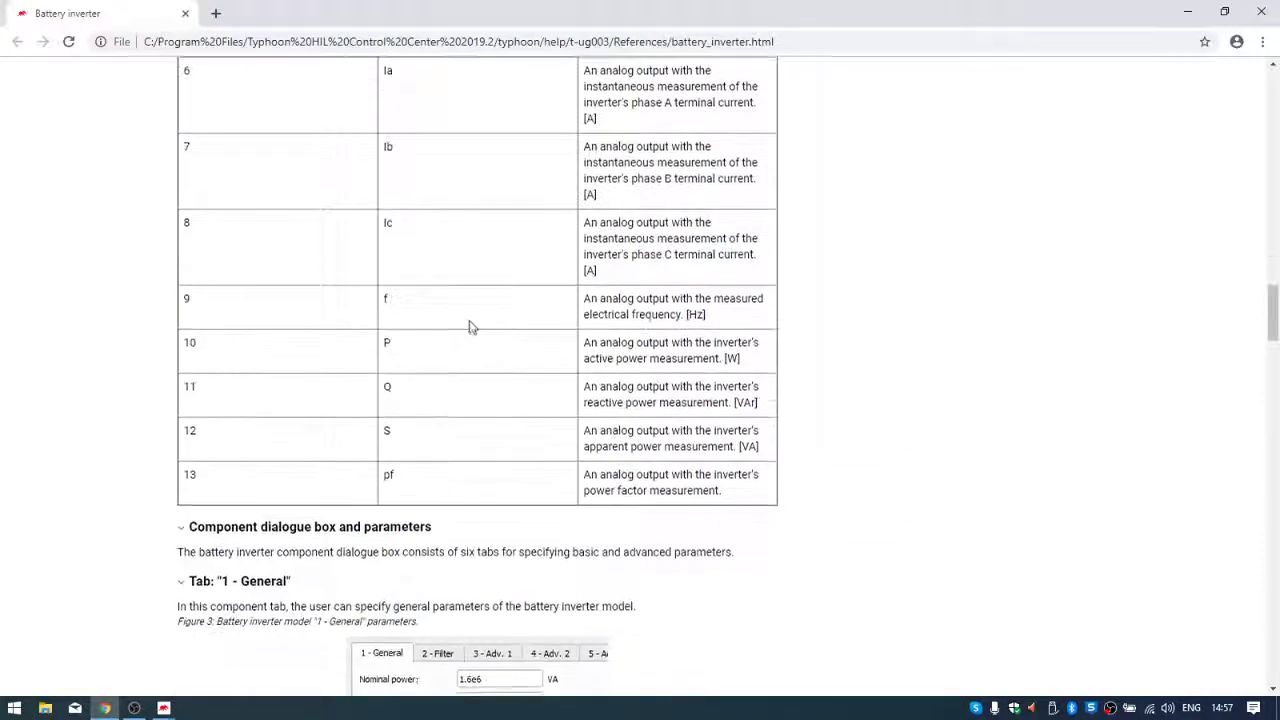
{"action": "scroll", "coordinate": [306, 197], "scroll_direction": "up", "scroll_amount": 3}
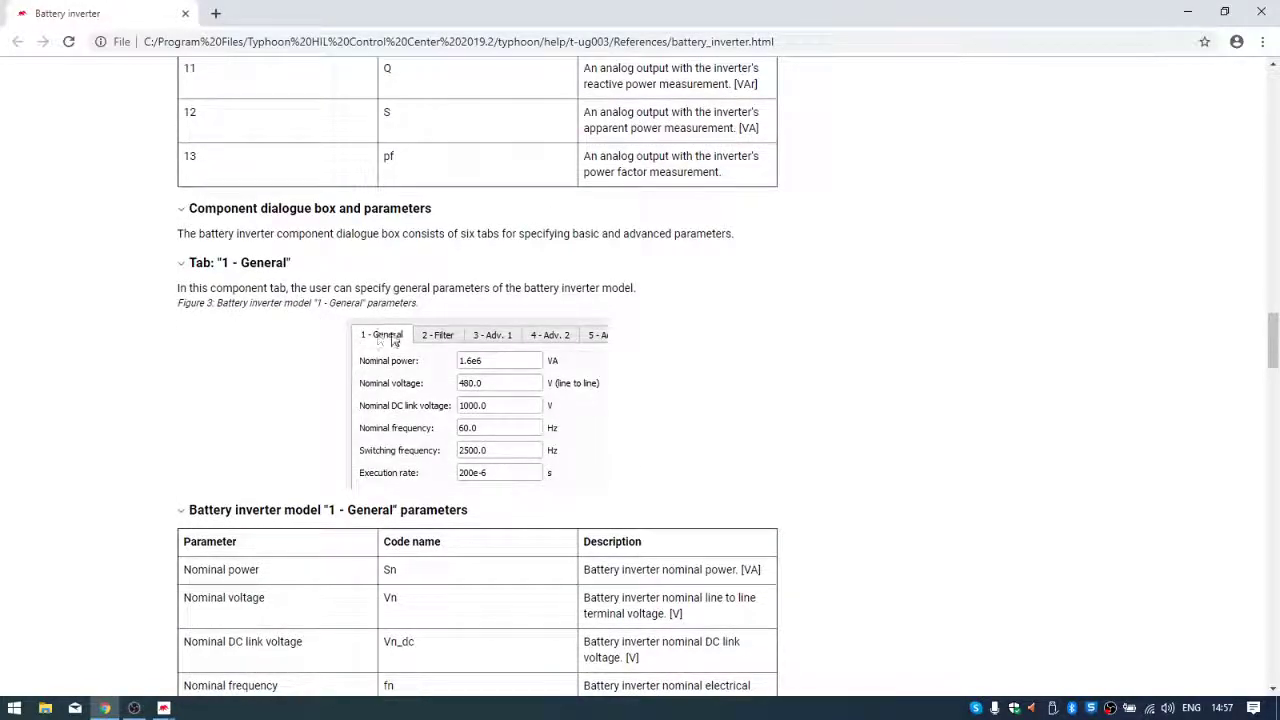
{"action": "scroll", "coordinate": [400, 415], "scroll_direction": "down", "scroll_amount": 3}
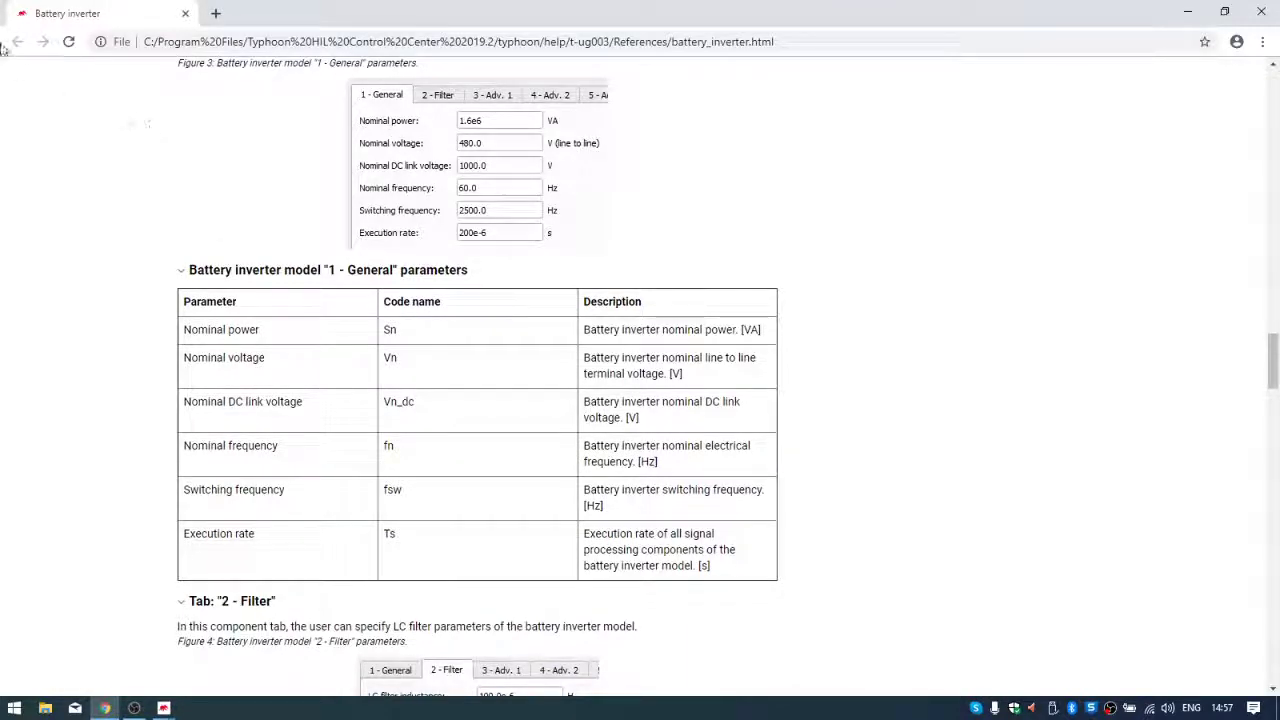
{"action": "left_click", "coordinate": [1187, 12]}
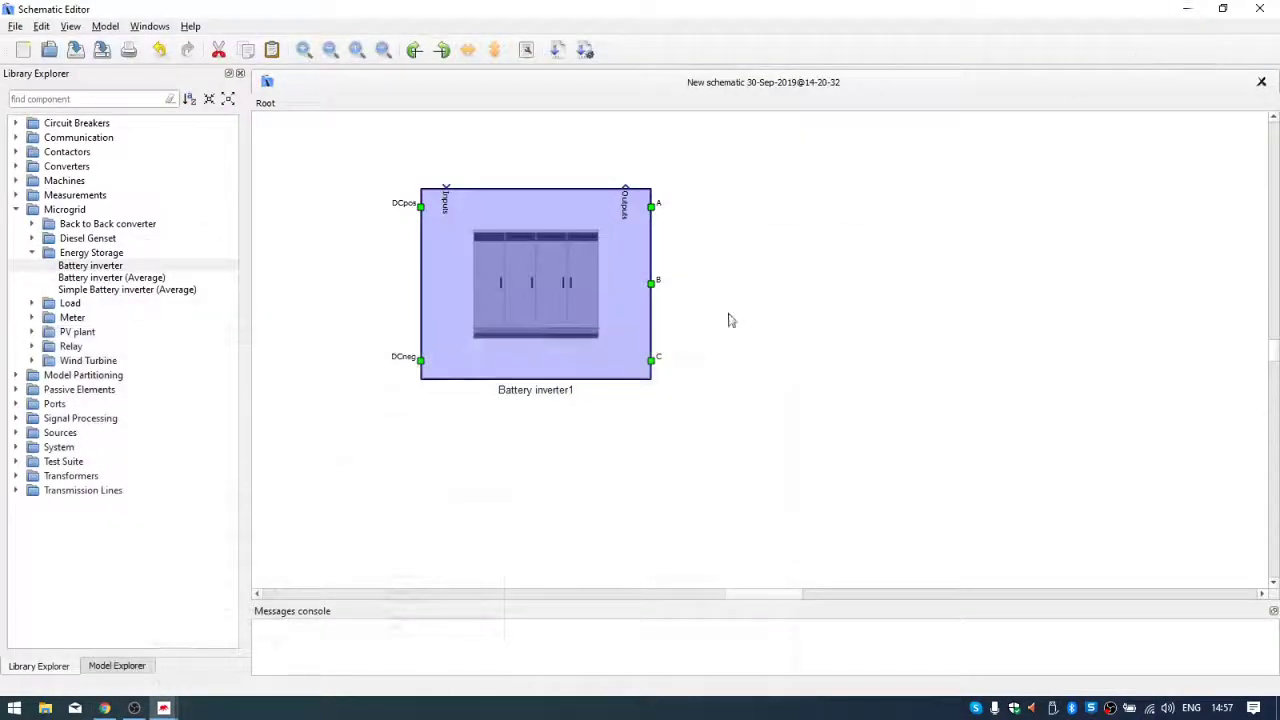
Step: Shift the battery inverter slightly on the schematic in Schematic Editor and look under its mask
{"action": "left_click_drag", "start_coordinate": [650, 288], "coordinate": [688, 301]}
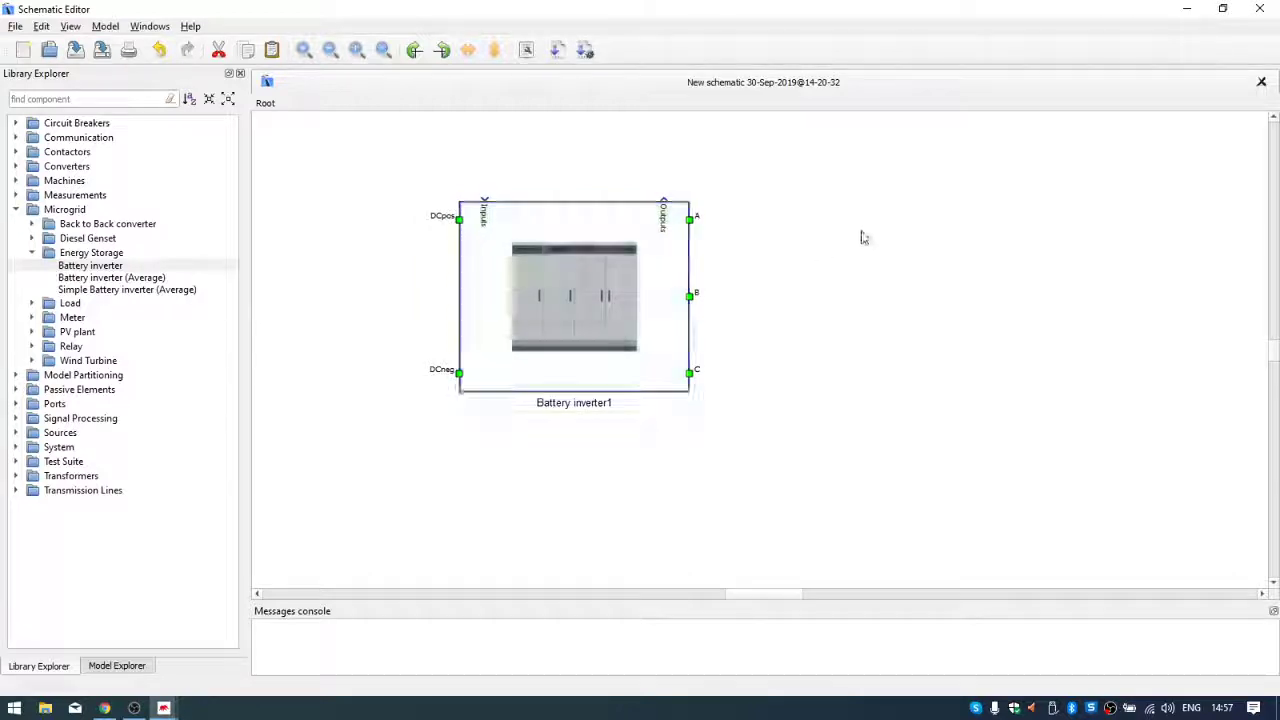
{"action": "left_click", "coordinate": [611, 285]}
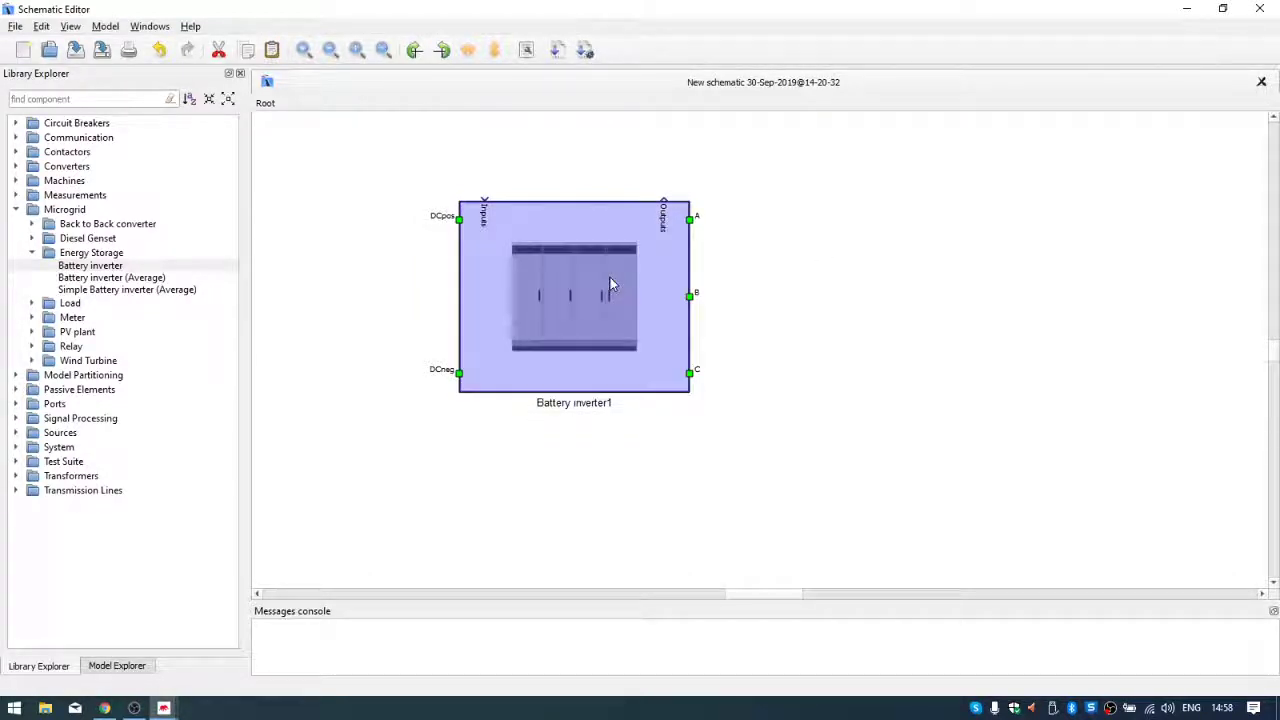
{"action": "right_click", "coordinate": [611, 283]}
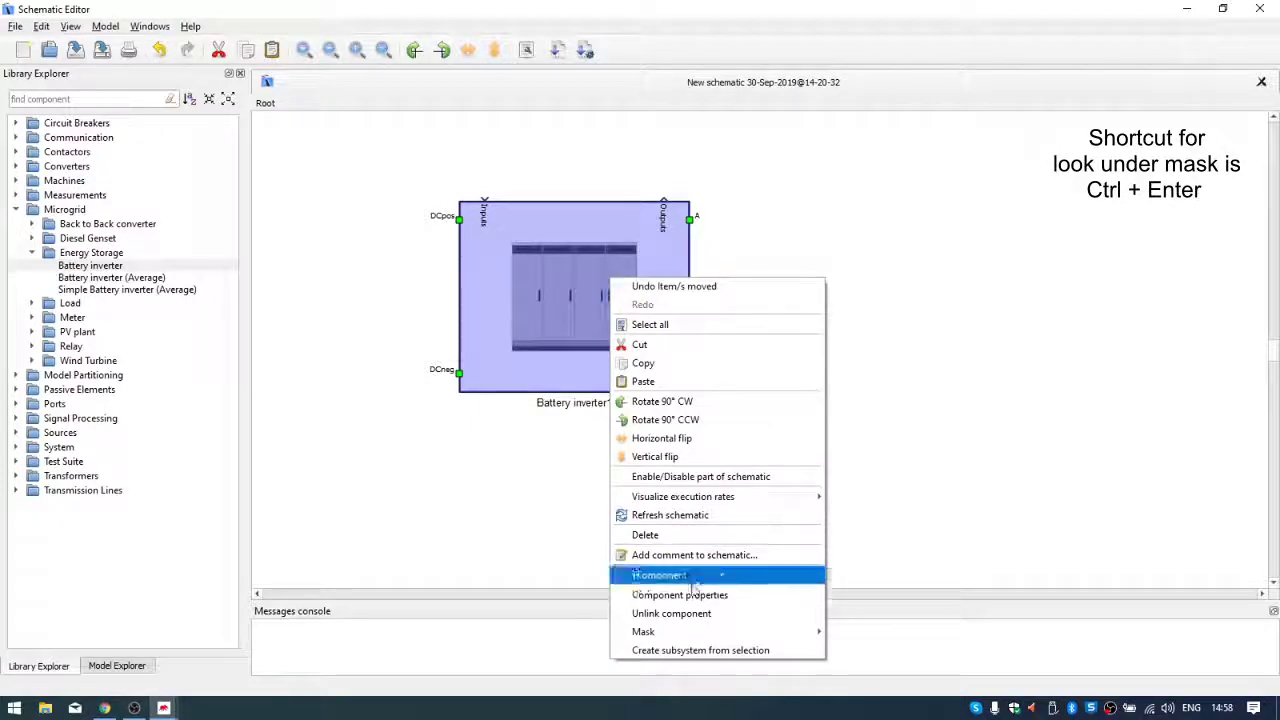
{"action": "mouse_move", "coordinate": [680, 633]}
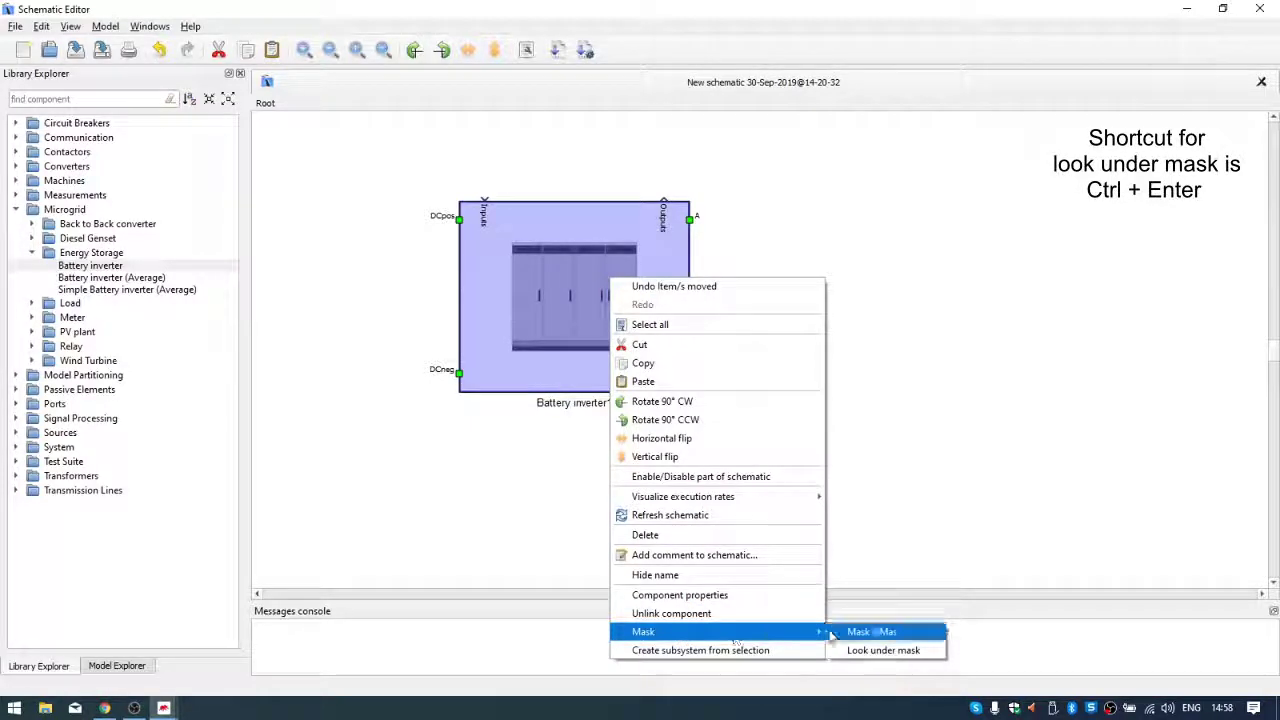
{"action": "left_click", "coordinate": [882, 651]}
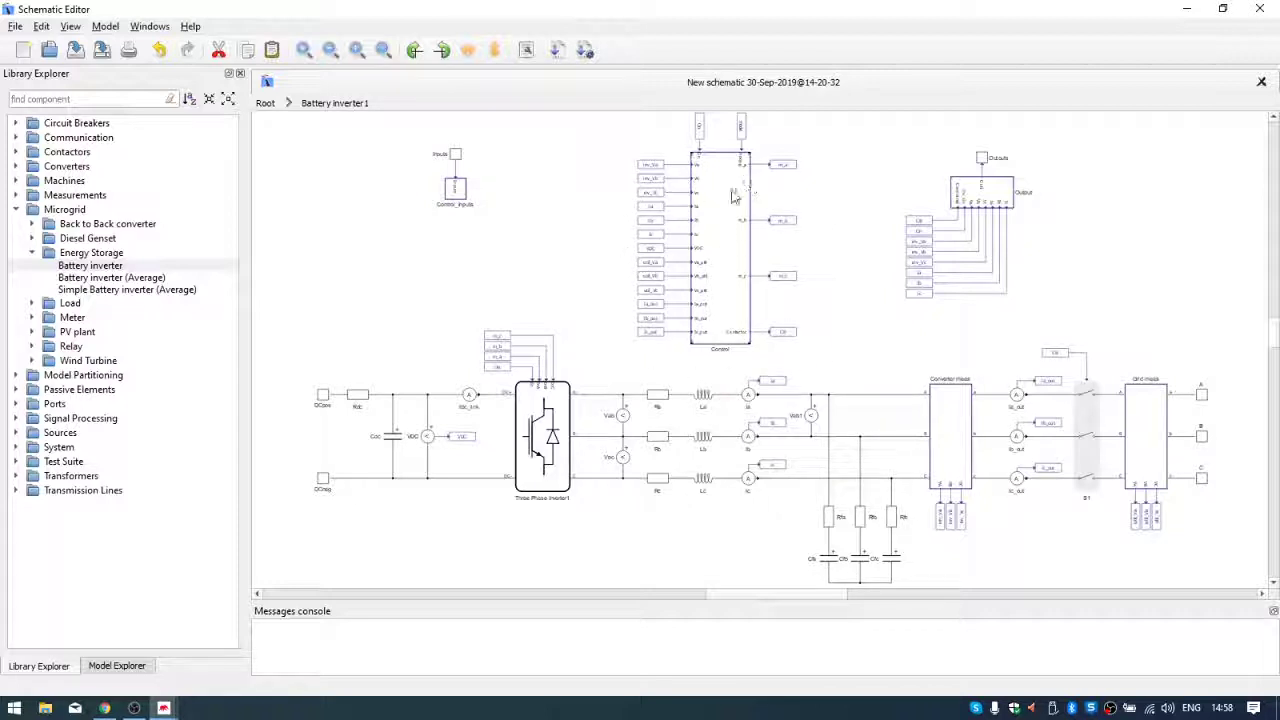
Step: Examine the Control block and the three-phase inverter inside the battery inverter's internal schematic
{"action": "left_click", "coordinate": [714, 294]}
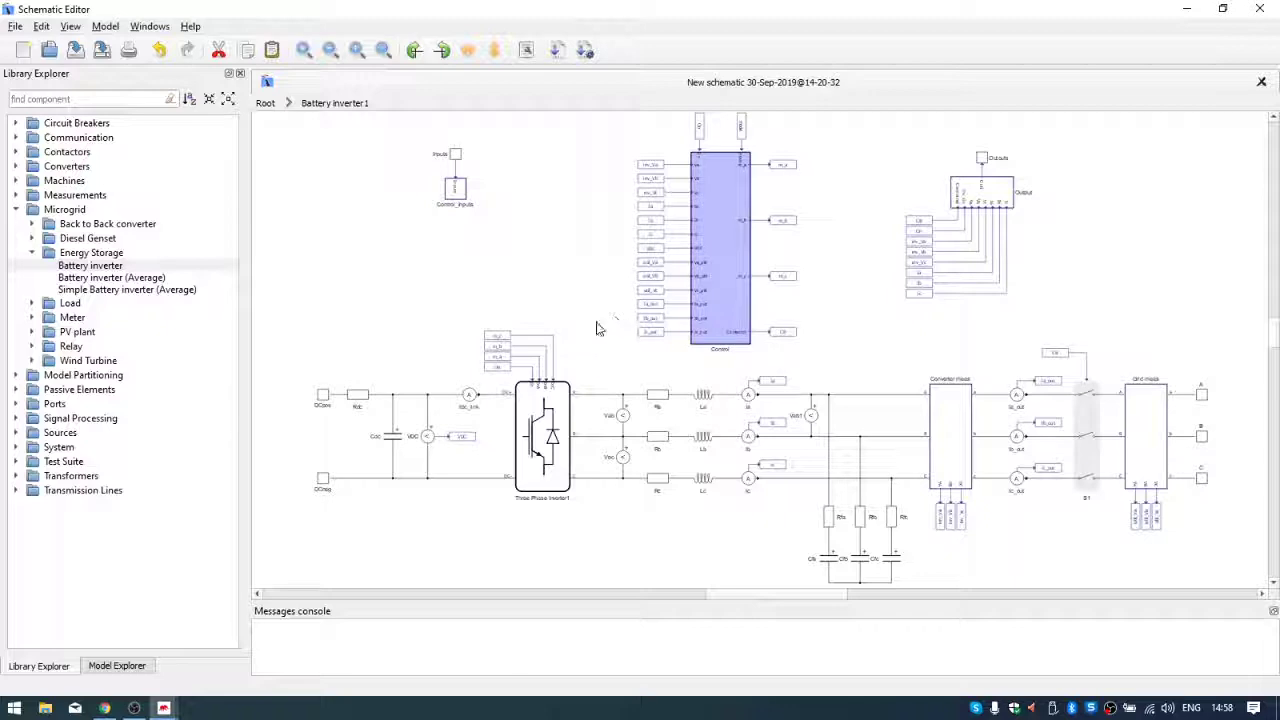
{"action": "left_click", "coordinate": [583, 351]}
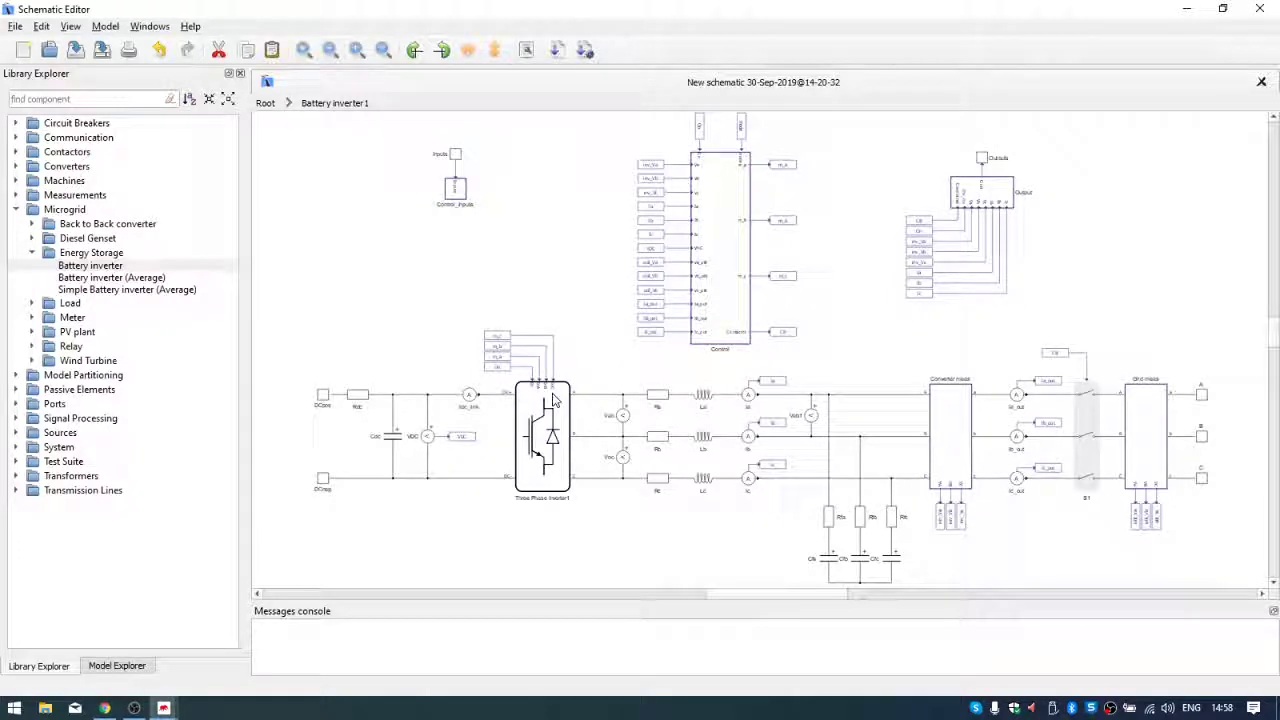
{"action": "left_click", "coordinate": [540, 428]}
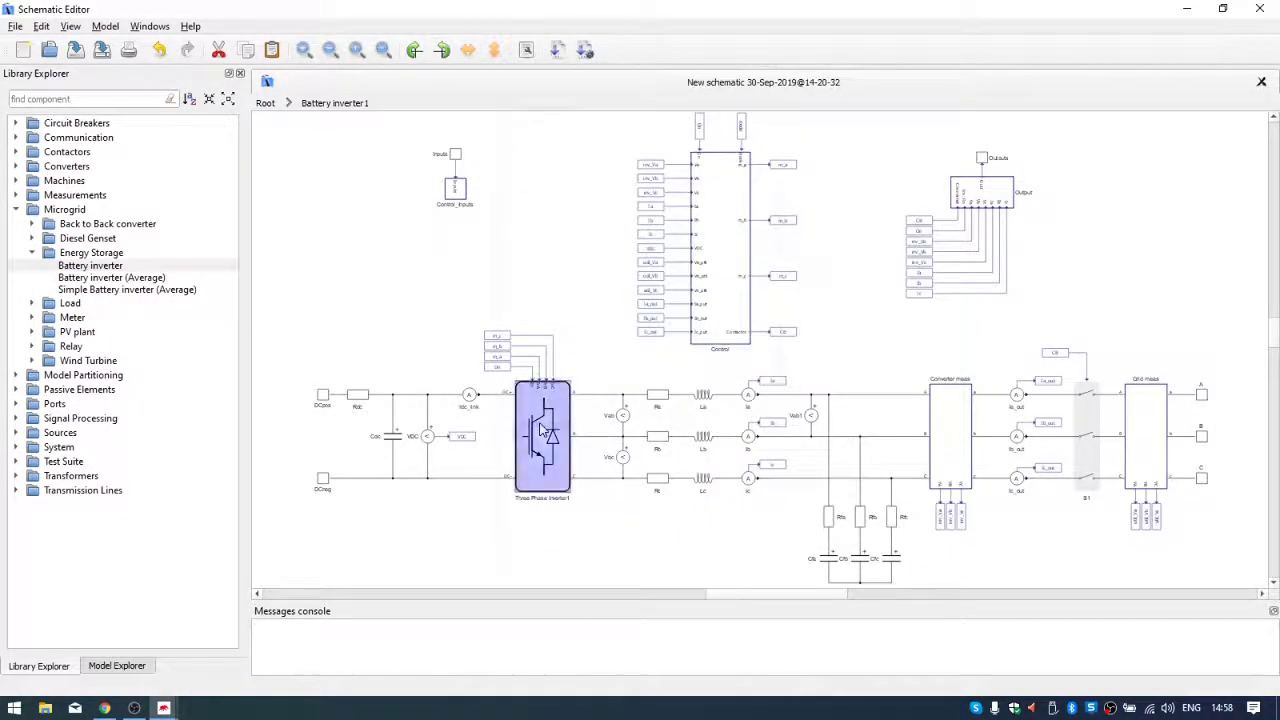
Step: Check the three-phase inverter's General settings and the battery inverter's Switching frequency parameter at root level, cancelling both properties dialogs
{"action": "double_click", "coordinate": [540, 428]}
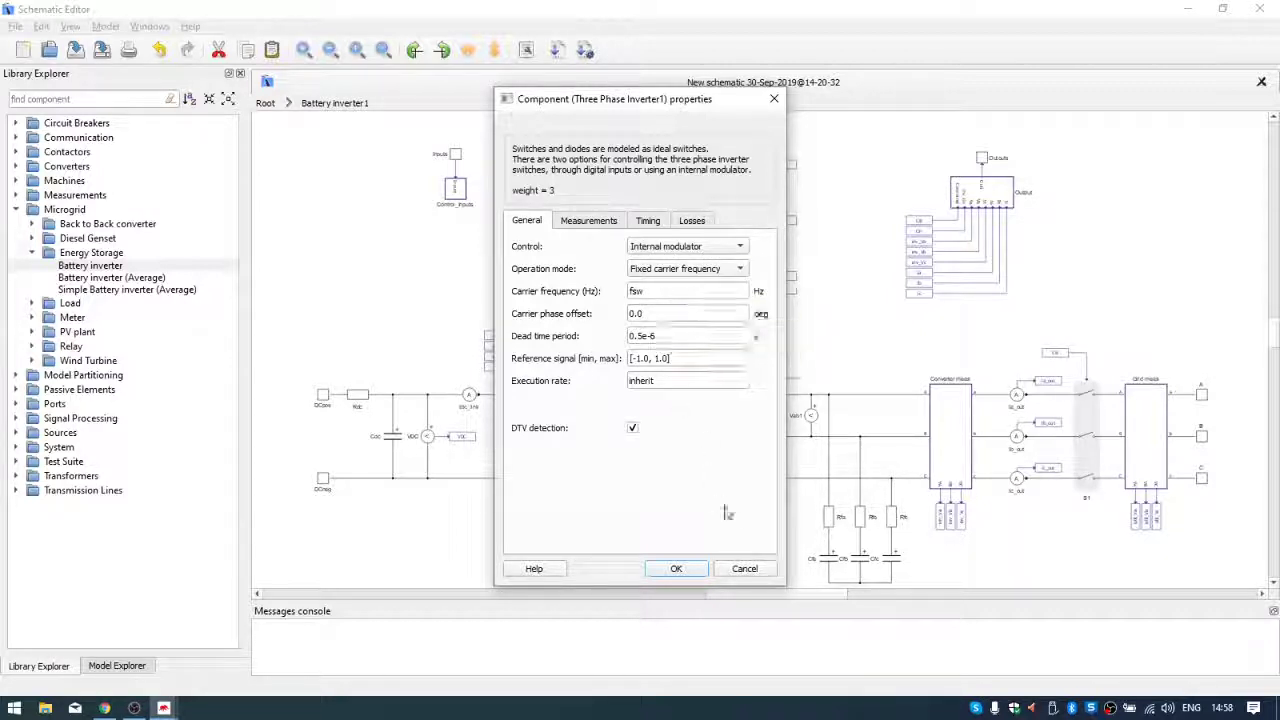
{"action": "left_click", "coordinate": [744, 568]}
{"action": "left_click", "coordinate": [266, 104]}
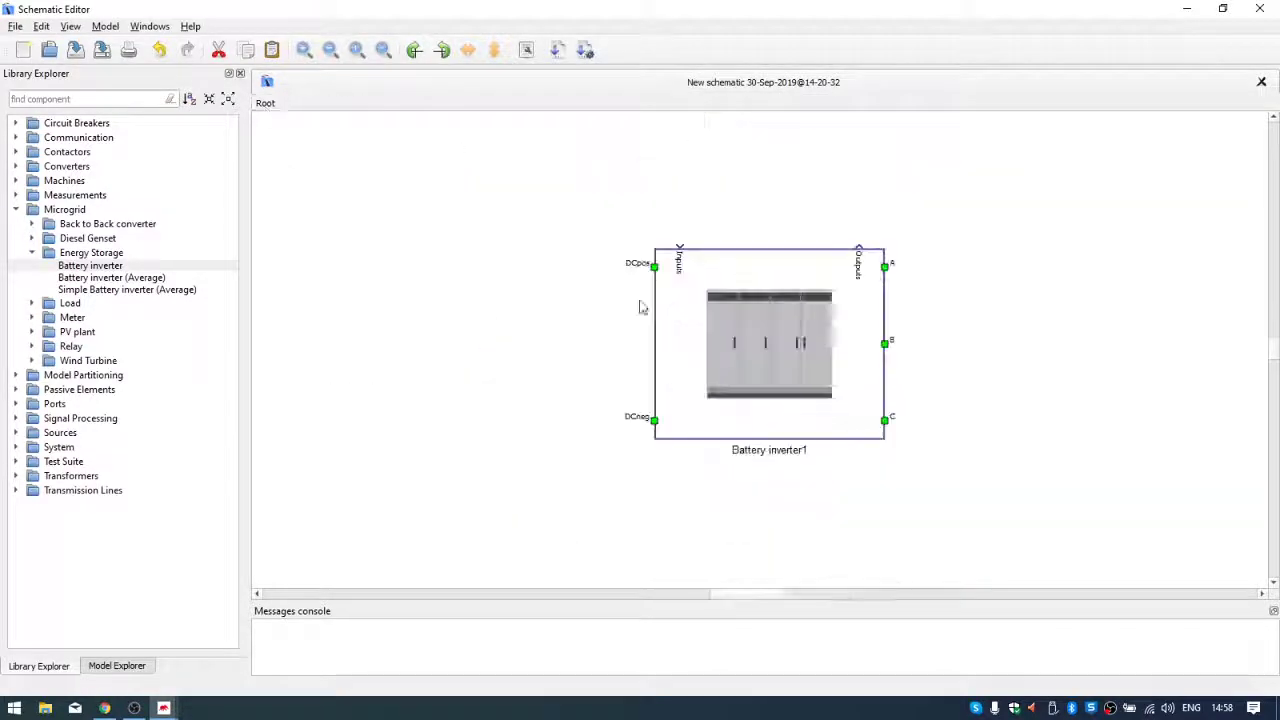
{"action": "double_click", "coordinate": [756, 304]}
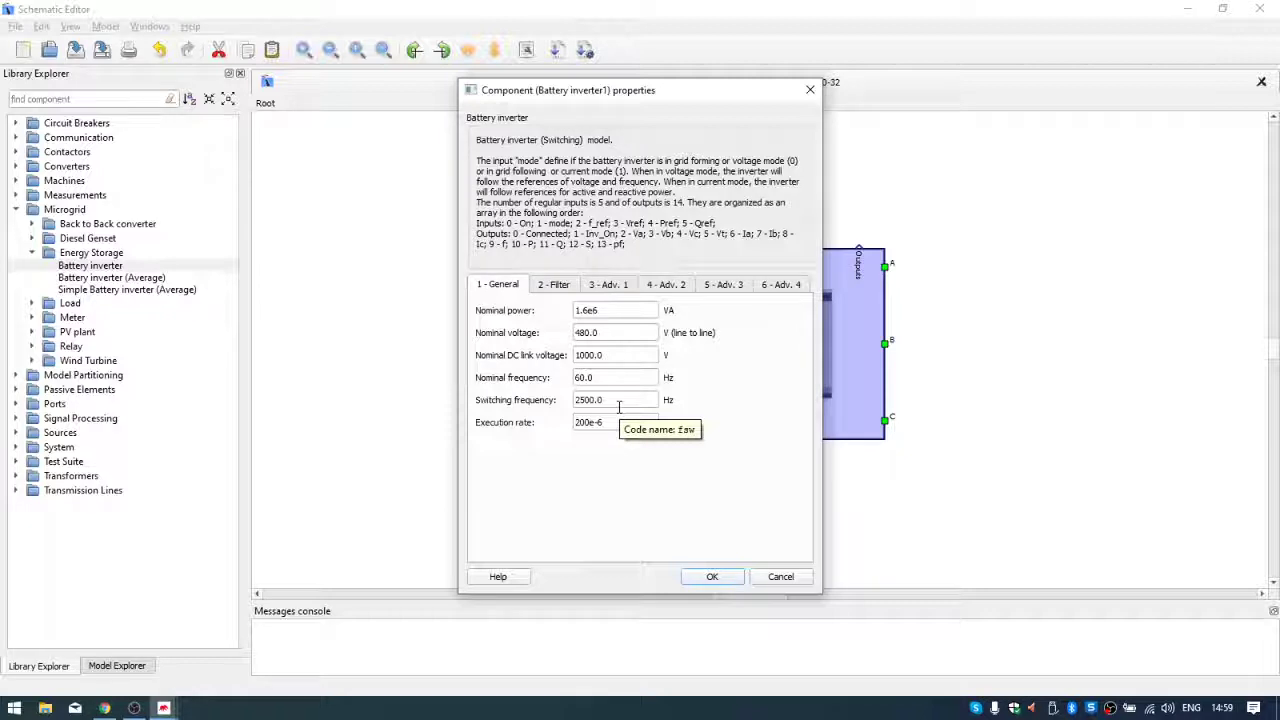
{"action": "left_click", "coordinate": [780, 576]}
Step: Return under the battery inverter's mask and inspect the Control options in the three-phase inverter's properties
{"action": "double_click", "coordinate": [800, 445]}
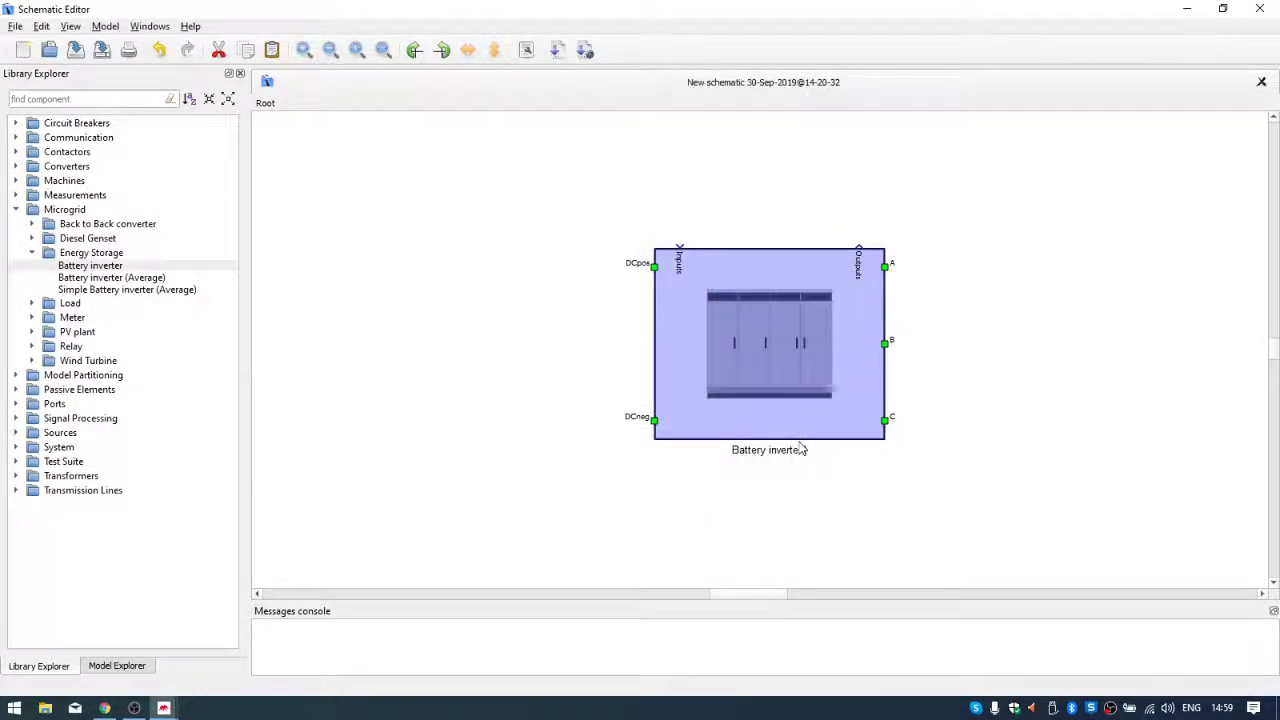
{"action": "double_click", "coordinate": [540, 432]}
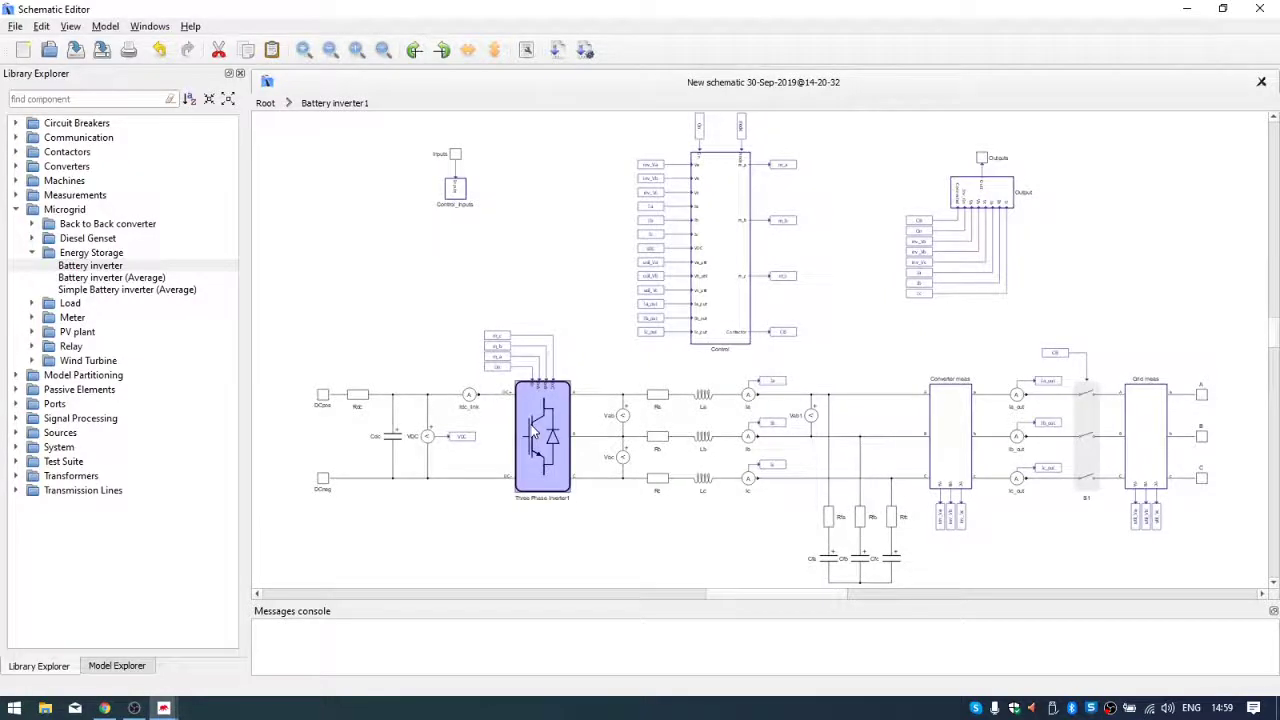
{"action": "left_click", "coordinate": [674, 248]}
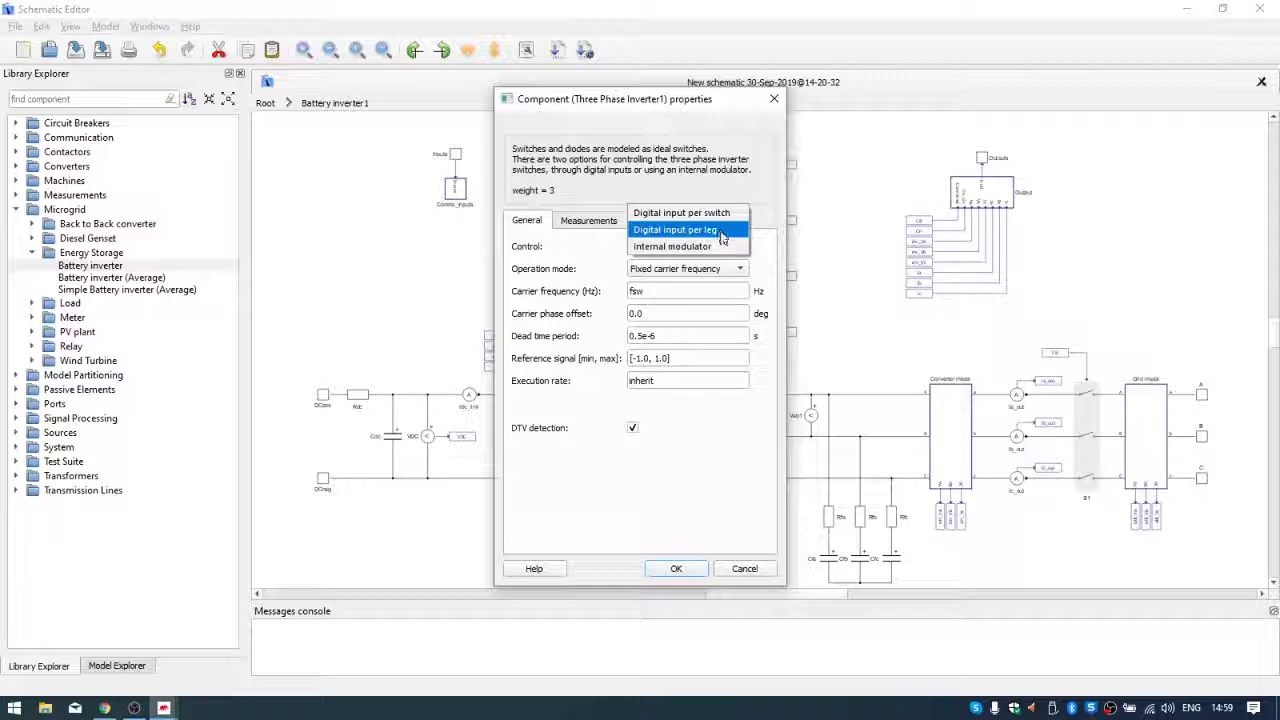
{"action": "left_click", "coordinate": [735, 512]}
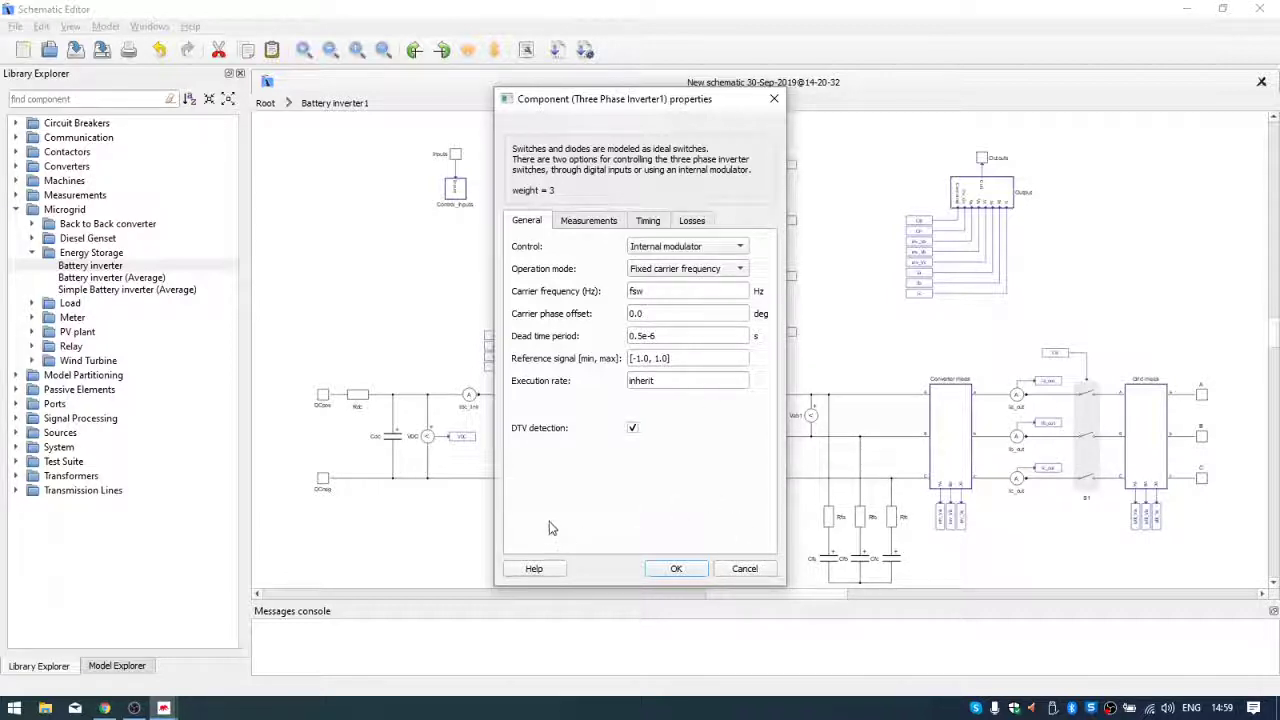
Step: Read the three-phase inverter's help page in Chrome on modulator, delay and losses options, and return to Schematic Editor to close its properties
{"action": "left_click", "coordinate": [540, 569]}
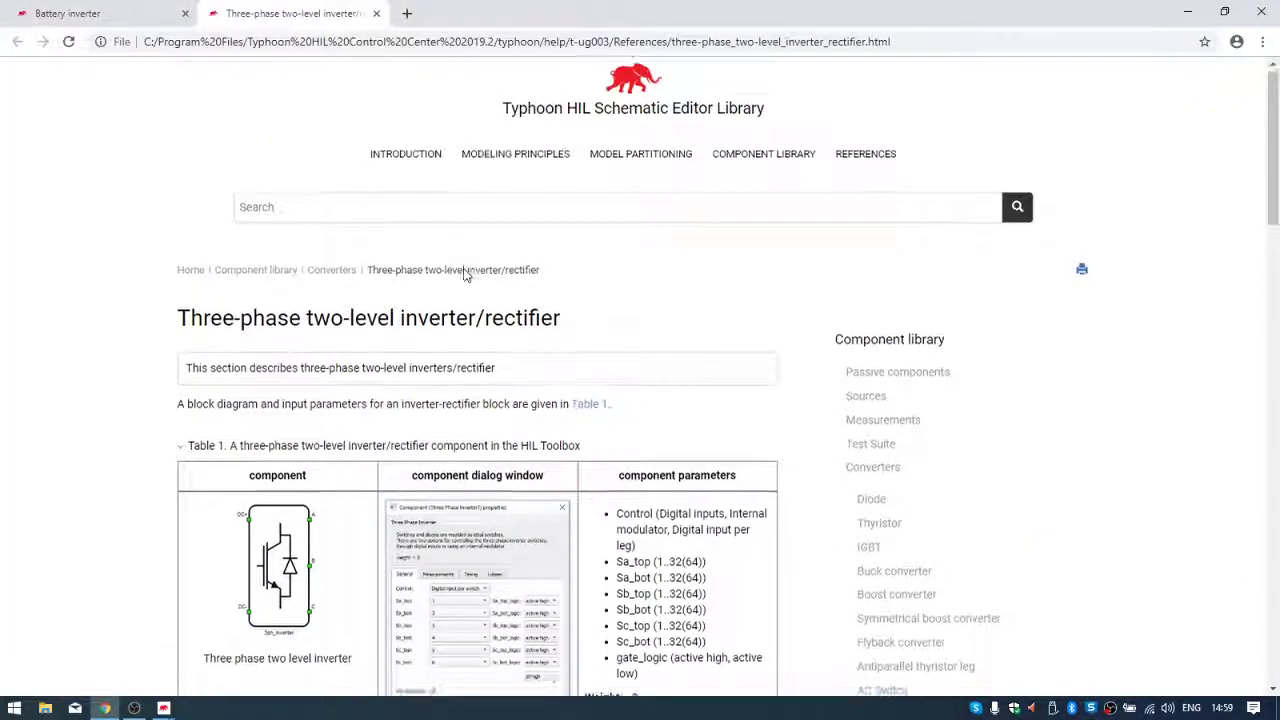
{"action": "scroll", "coordinate": [466, 283], "scroll_direction": "down", "scroll_amount": 5}
{"action": "scroll", "coordinate": [505, 360], "scroll_direction": "down", "scroll_amount": 7}
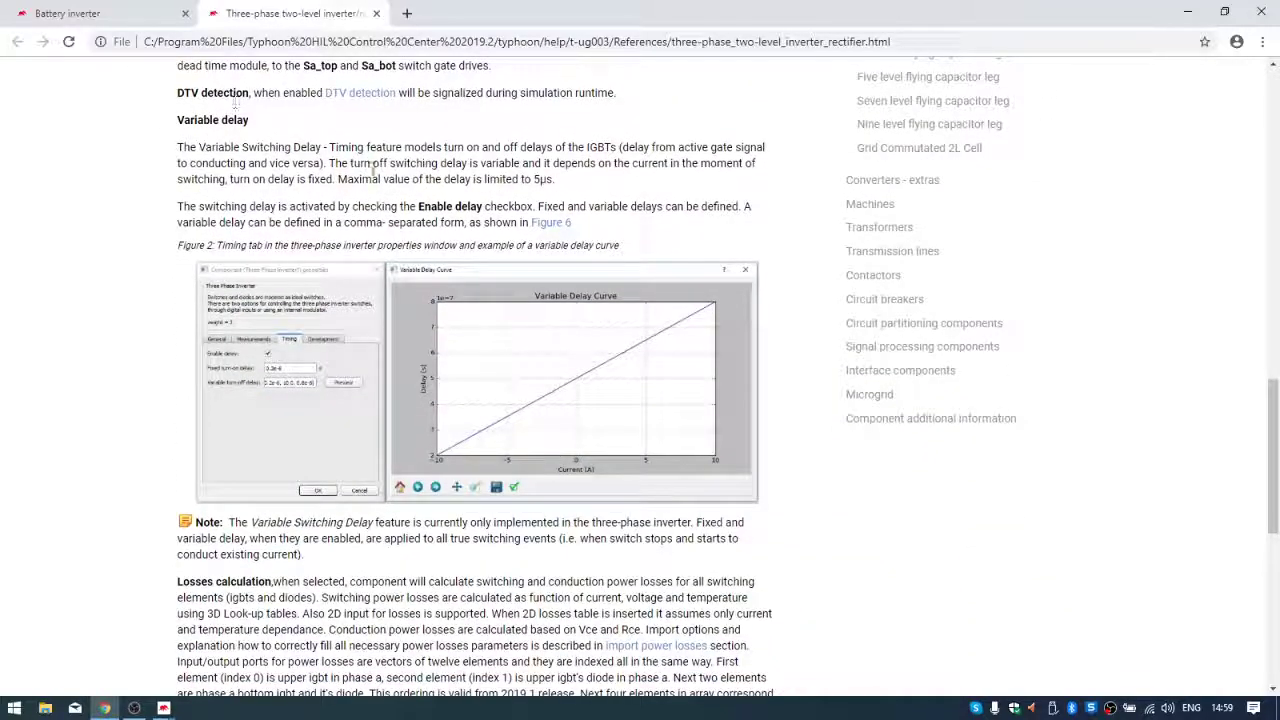
{"action": "scroll", "coordinate": [265, 308], "scroll_direction": "down", "scroll_amount": 5}
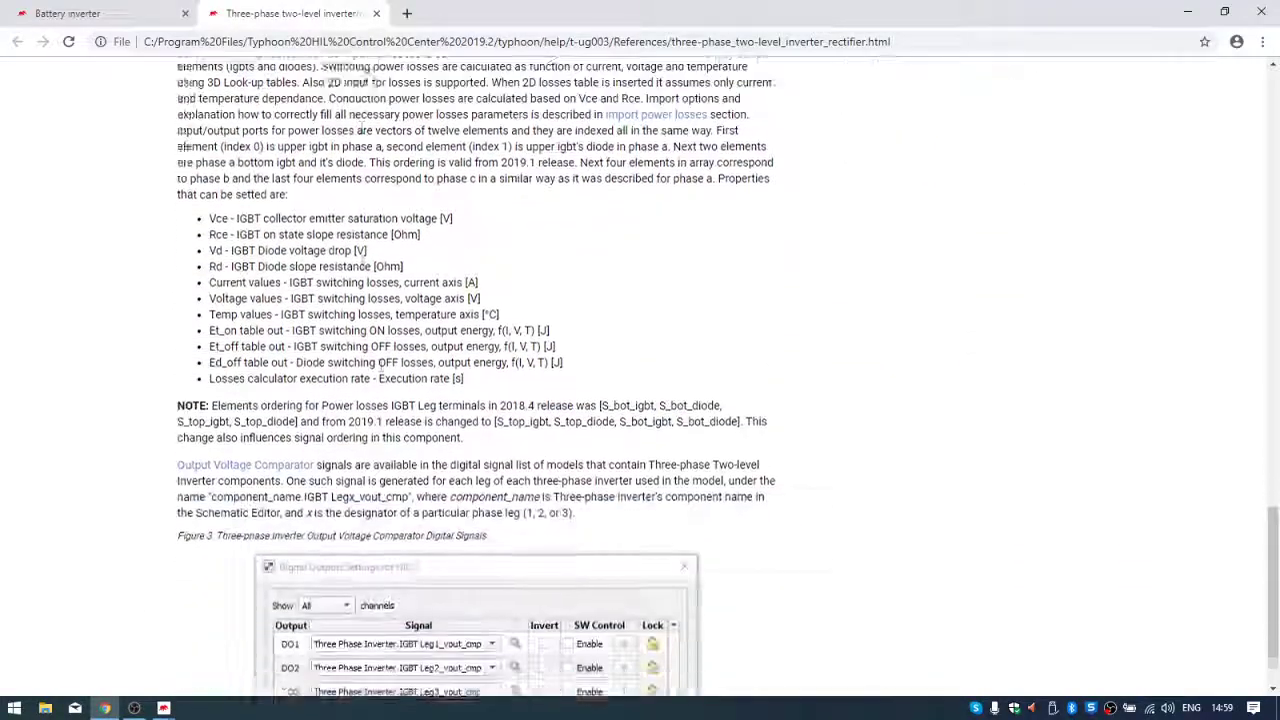
{"action": "scroll", "coordinate": [346, 256], "scroll_direction": "up", "scroll_amount": 6}
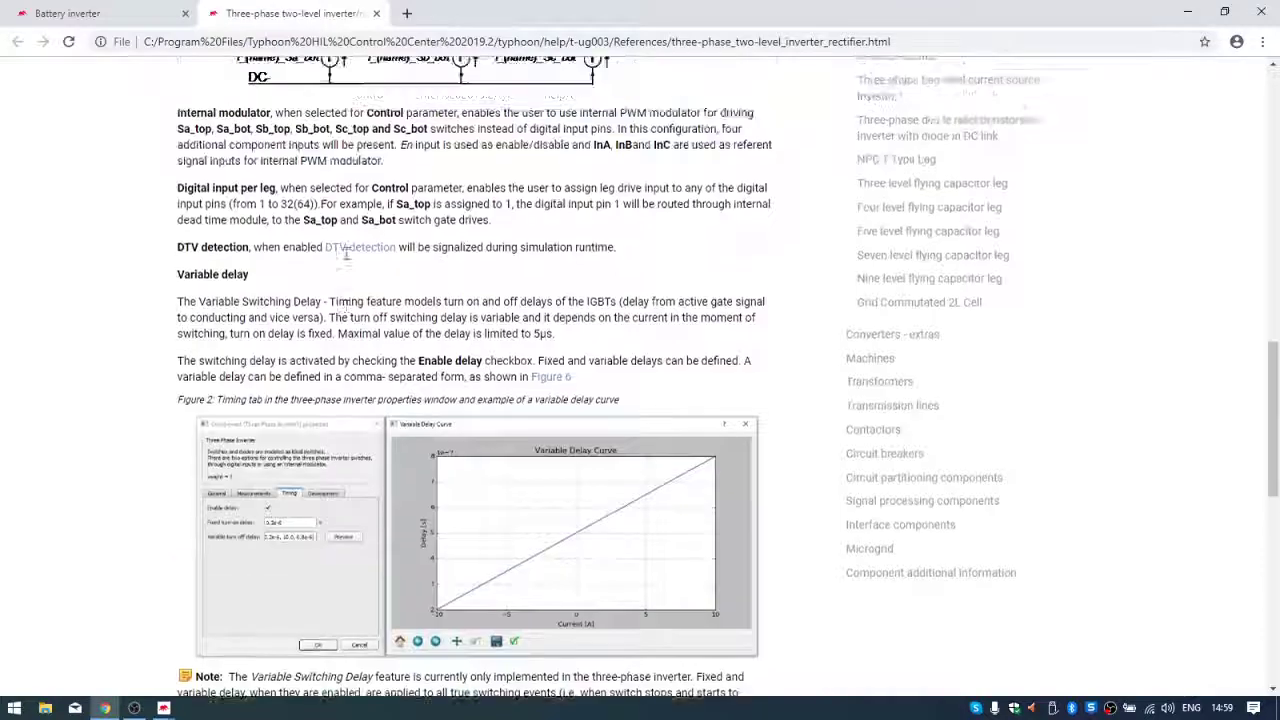
{"action": "scroll", "coordinate": [346, 256], "scroll_direction": "up", "scroll_amount": 10}
{"action": "left_click", "coordinate": [1187, 12]}
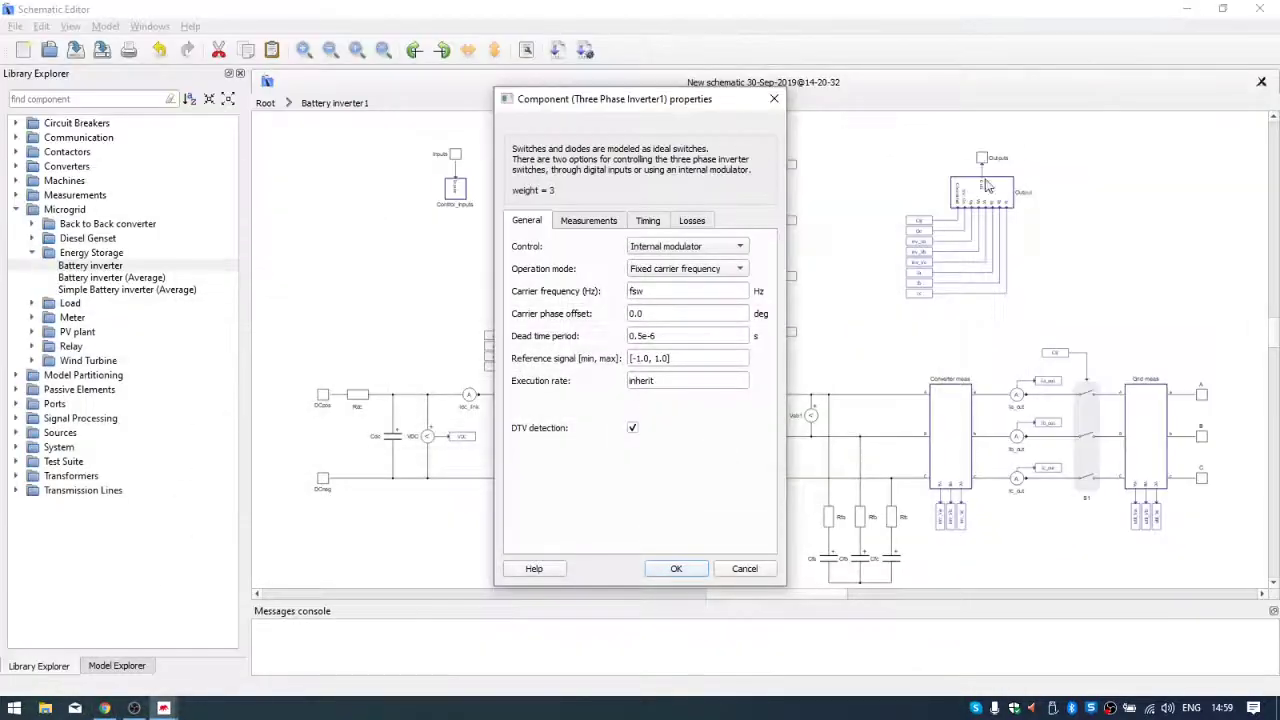
{"action": "left_click", "coordinate": [774, 98]}
Step: Look under the mask of the Control block inside the battery inverter's schematic
{"action": "left_click", "coordinate": [715, 250]}
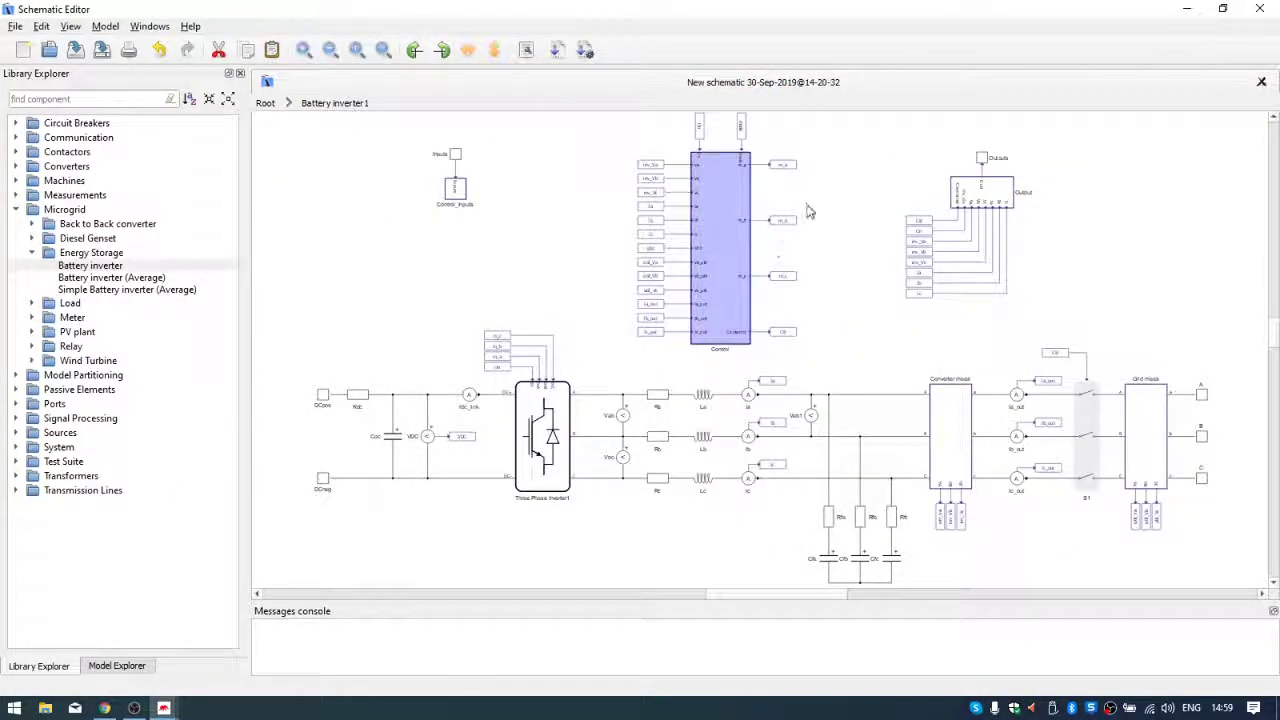
{"action": "right_click", "coordinate": [725, 246]}
{"action": "mouse_move", "coordinate": [851, 585]}
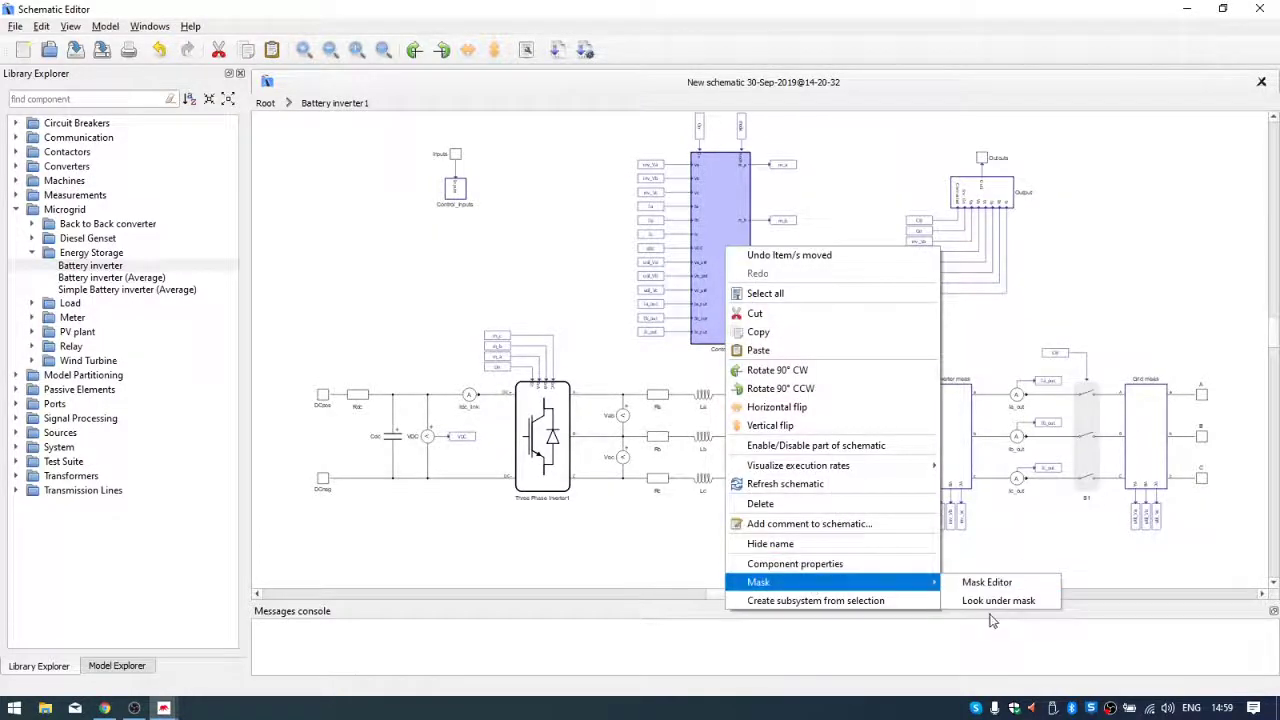
{"action": "left_click", "coordinate": [993, 601]}
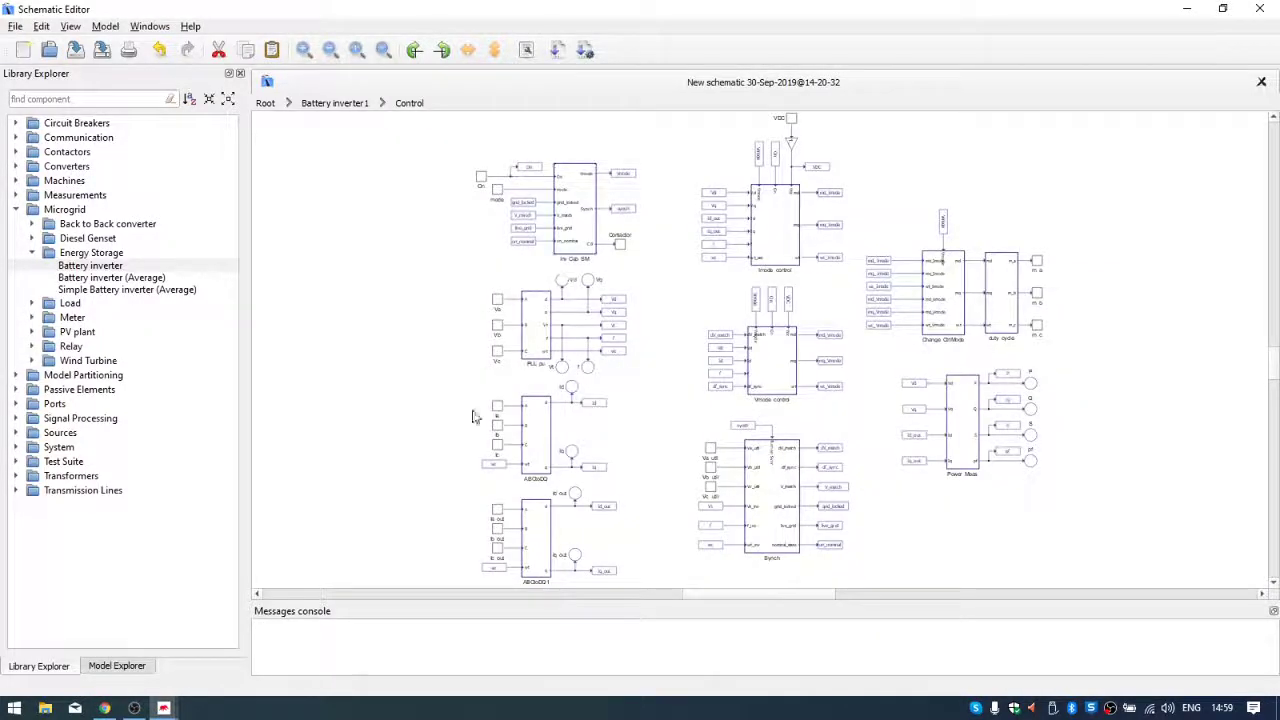
Step: Examine the Control block's mode control, synchronization, power measurement, duty cycle and PLL subsystems, and go back to the root schematic
{"action": "scroll", "coordinate": [640, 331], "scroll_direction": "up", "scroll_amount": 5}
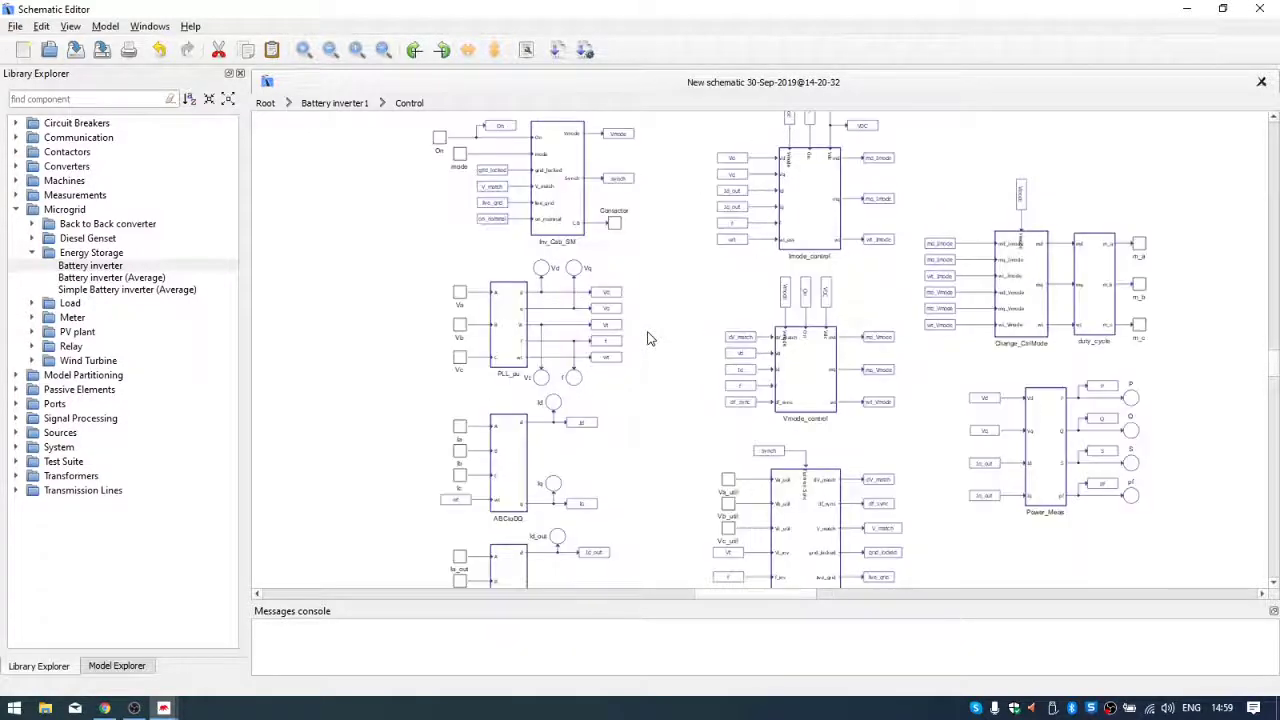
{"action": "left_click_drag", "start_coordinate": [663, 282], "coordinate": [751, 355]}
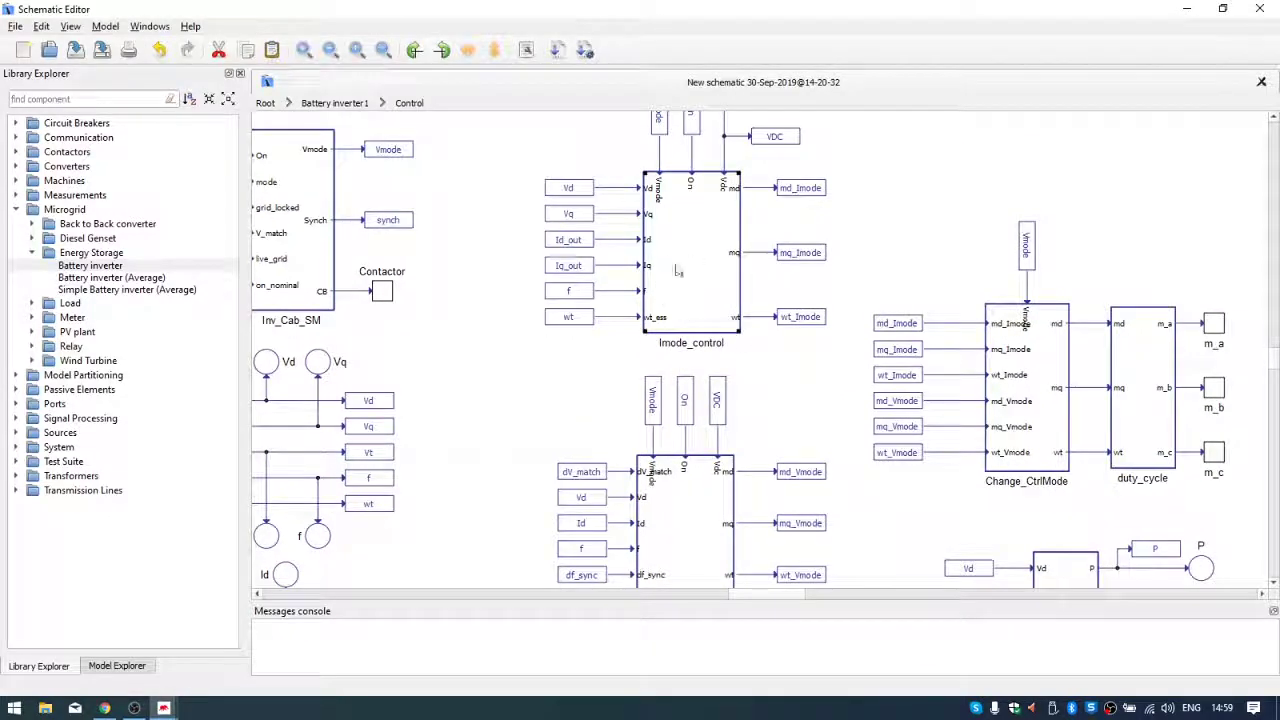
{"action": "scroll", "coordinate": [690, 250], "scroll_direction": "down", "scroll_amount": 5}
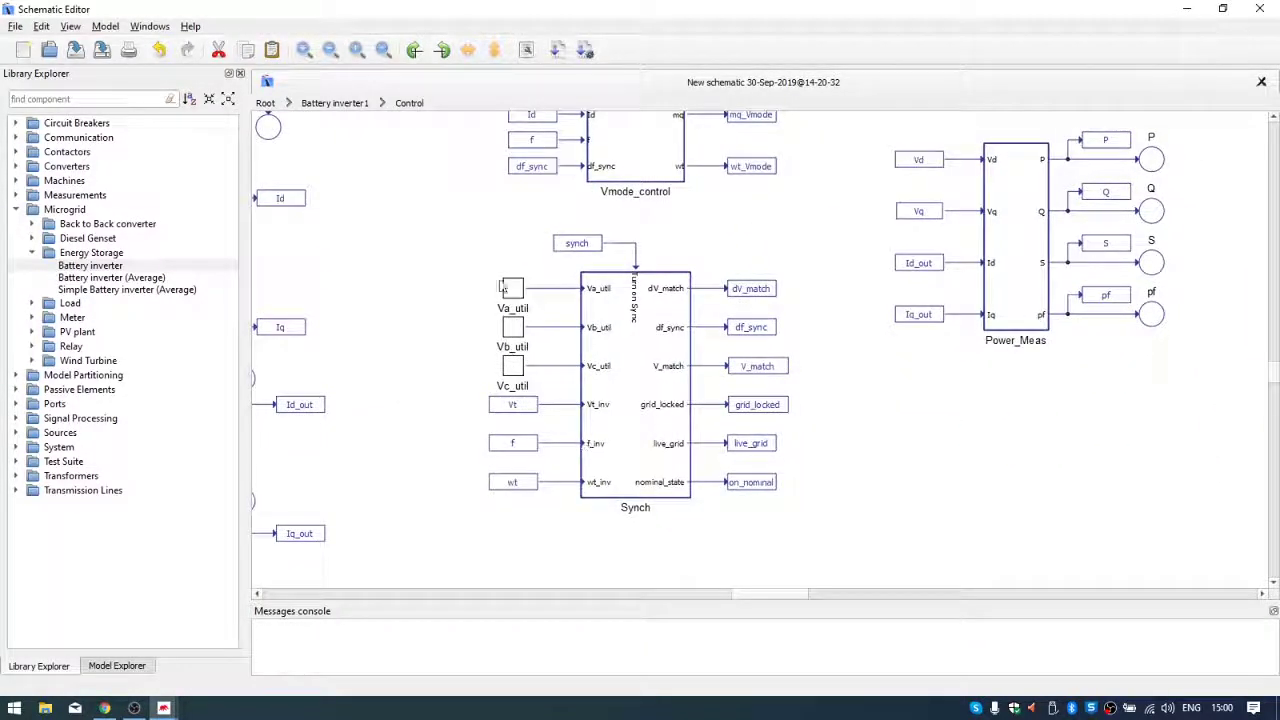
{"action": "scroll", "coordinate": [731, 469], "scroll_direction": "up", "scroll_amount": 2}
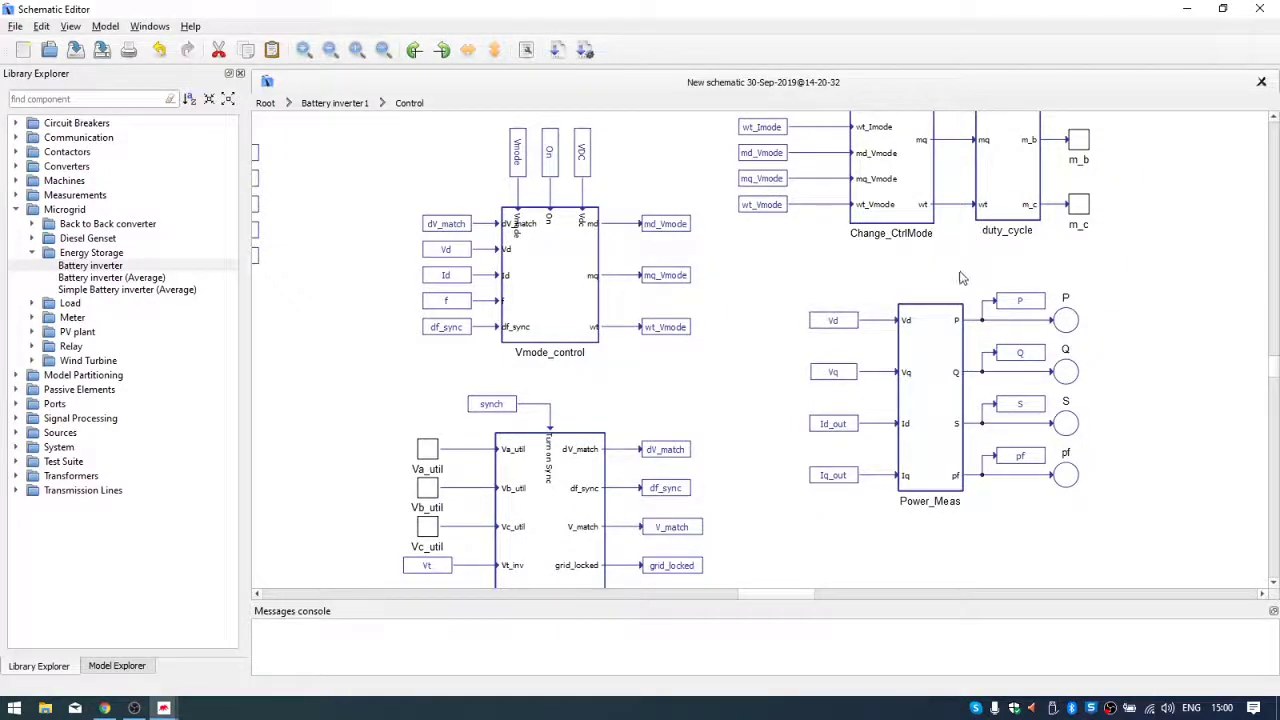
{"action": "scroll", "coordinate": [960, 278], "scroll_direction": "up", "scroll_amount": 2}
{"action": "scroll", "coordinate": [908, 349], "scroll_direction": "down", "scroll_amount": 1}
{"action": "scroll", "coordinate": [863, 414], "scroll_direction": "up", "scroll_amount": 2}
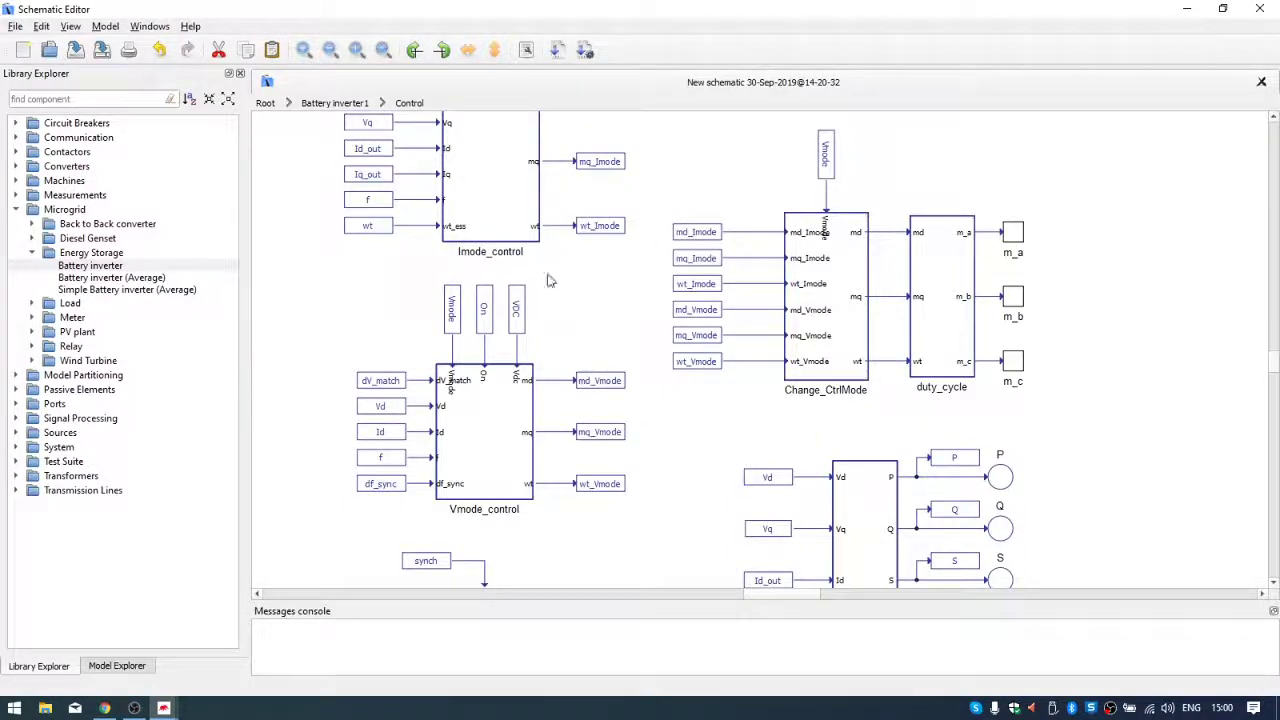
{"action": "scroll", "coordinate": [548, 281], "scroll_direction": "up", "scroll_amount": 1}
{"action": "scroll", "coordinate": [591, 297], "scroll_direction": "left", "scroll_amount": 7}
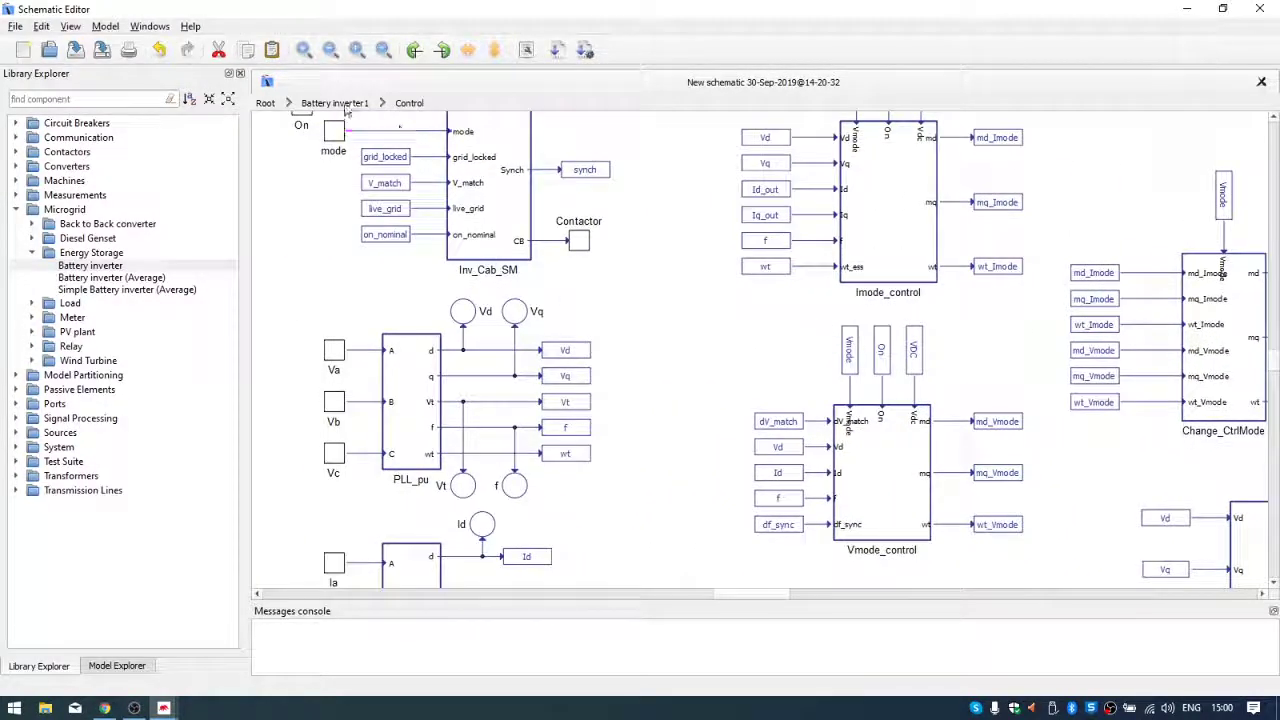
{"action": "left_click", "coordinate": [337, 104]}
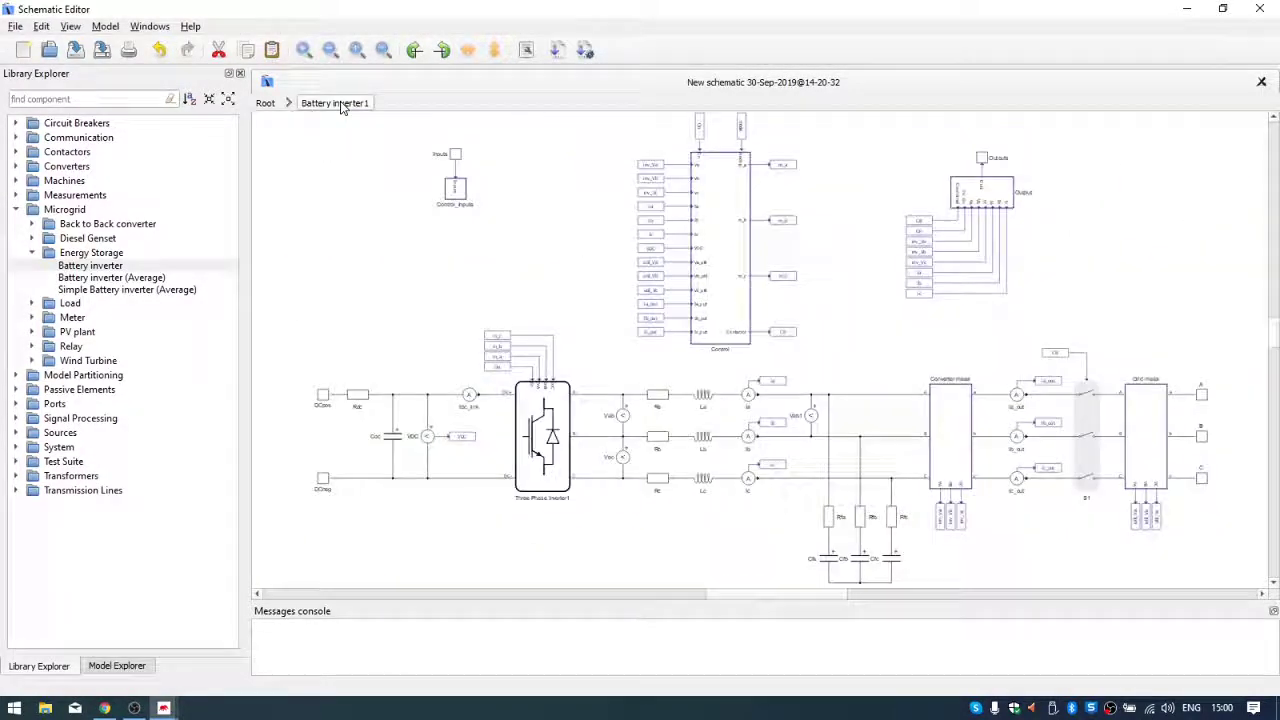
{"action": "left_click", "coordinate": [265, 104]}
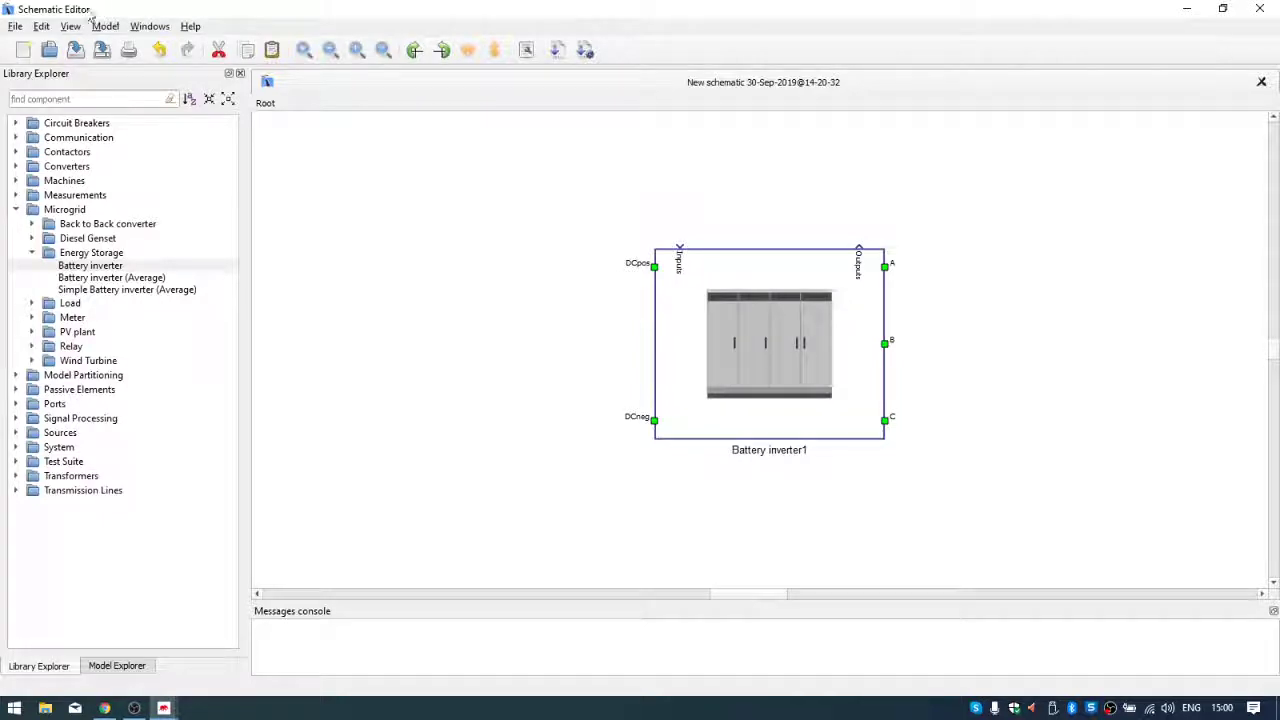
Step: Open the example model battery_inverter from the microgrid energy_storage folder battery_inverter (switching)
{"action": "left_click", "coordinate": [15, 27]}
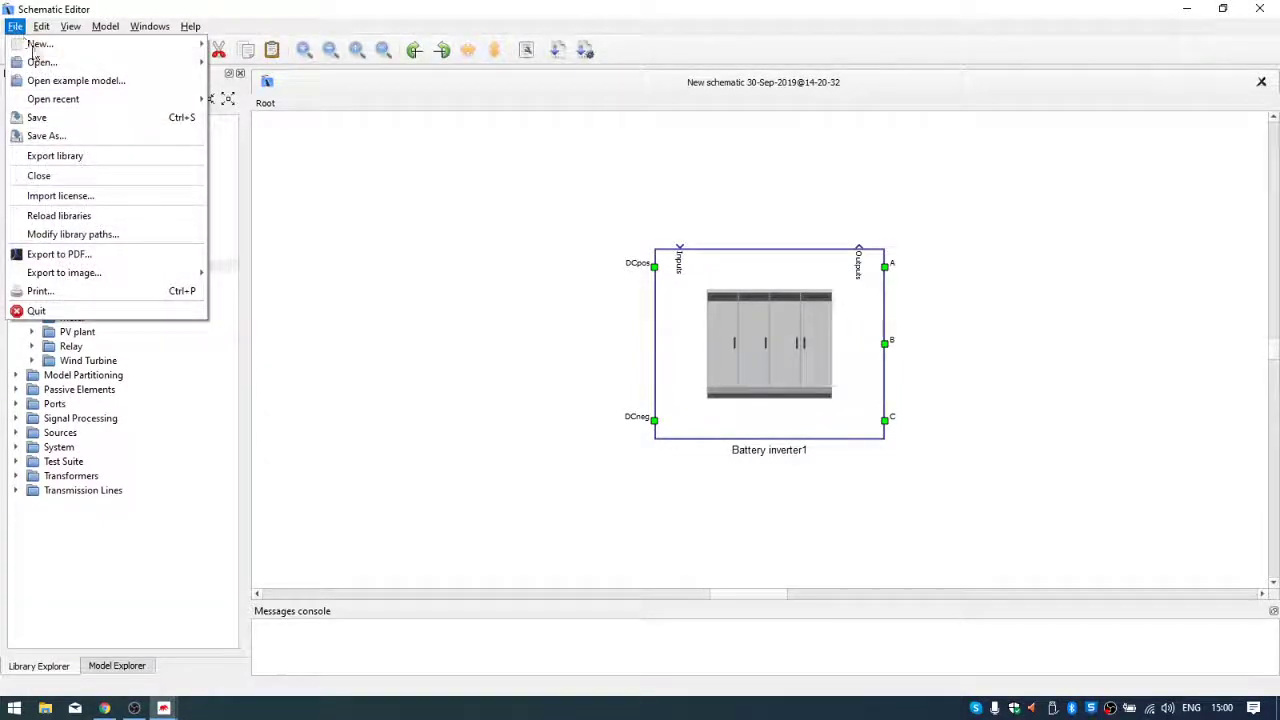
{"action": "left_click", "coordinate": [110, 84]}
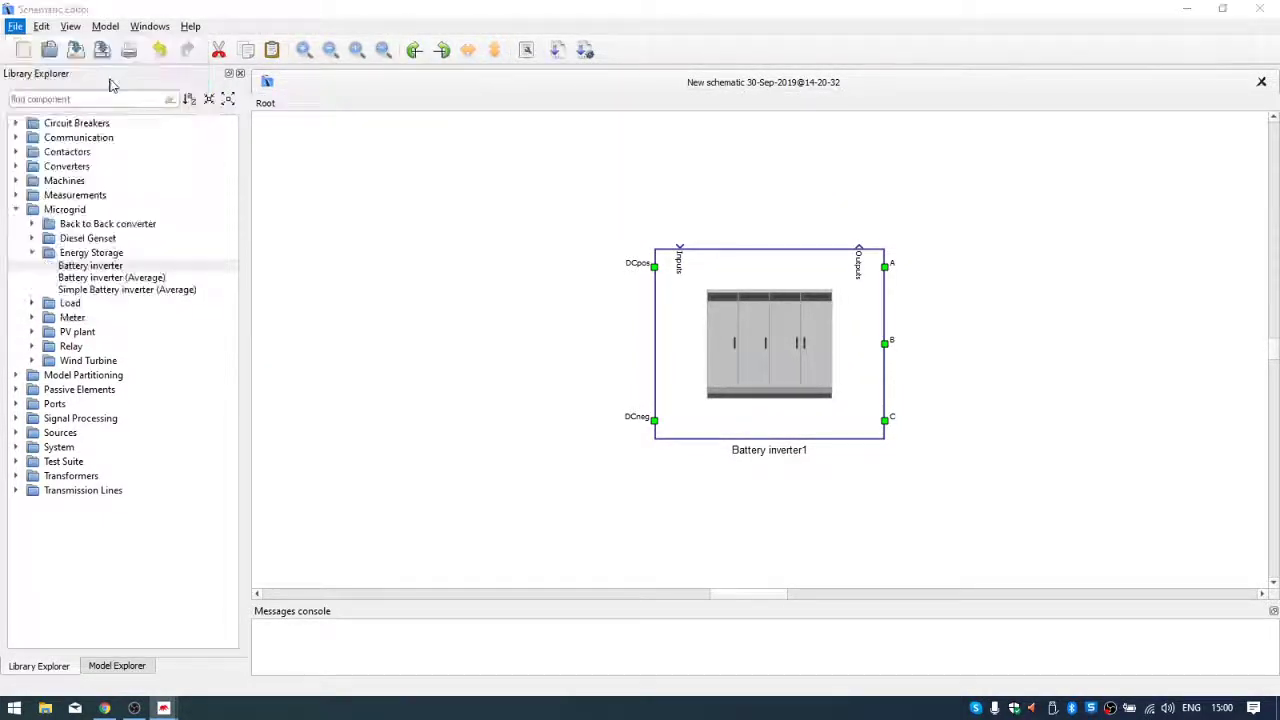
{"action": "double_click", "coordinate": [229, 180]}
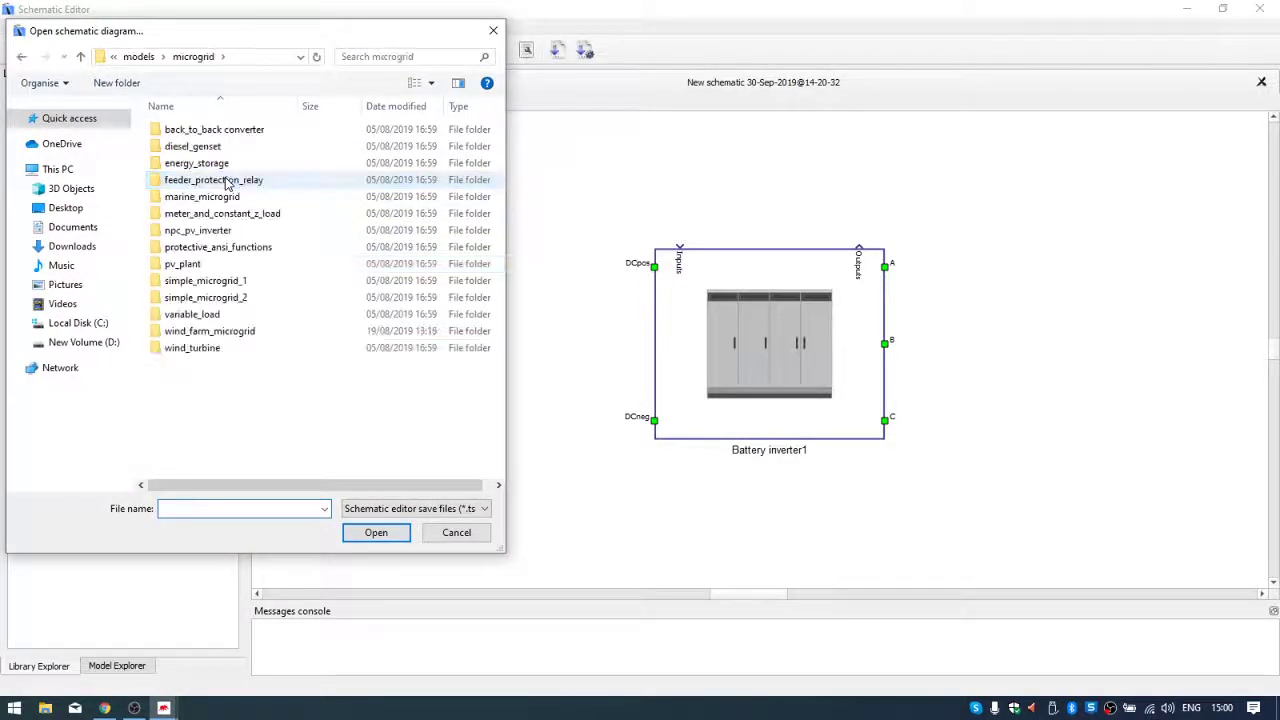
{"action": "double_click", "coordinate": [220, 164]}
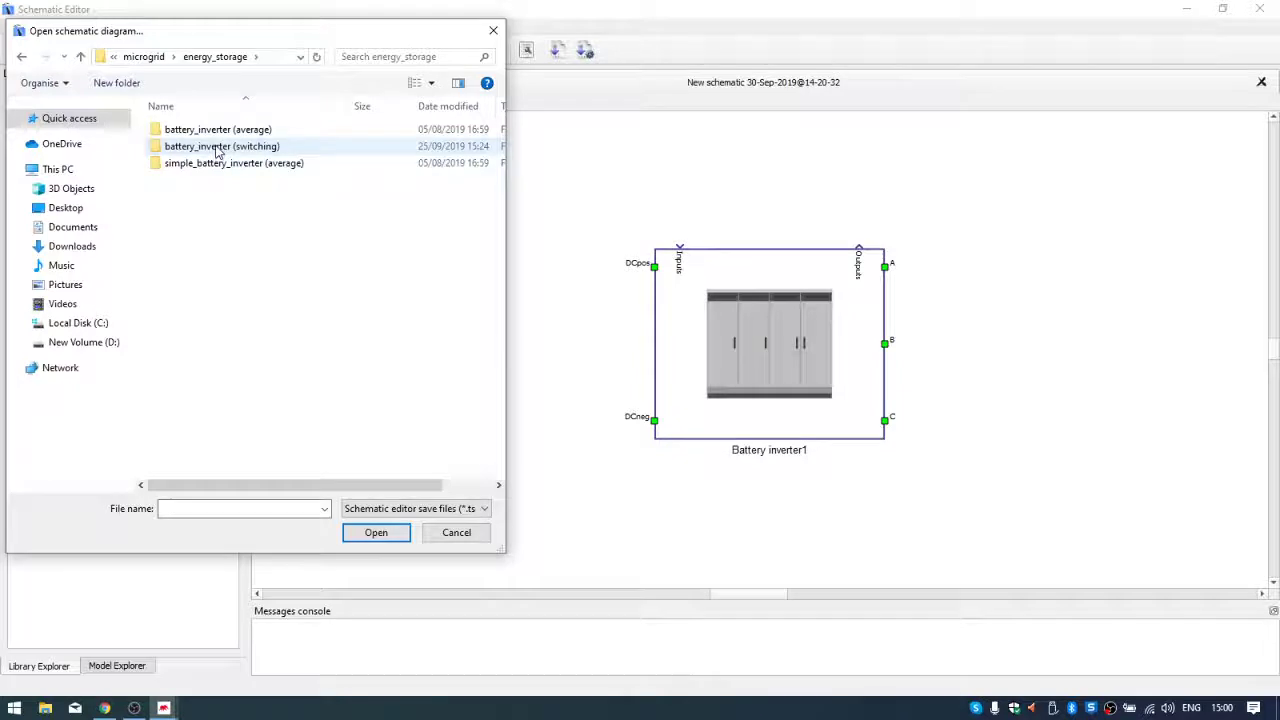
{"action": "double_click", "coordinate": [218, 148]}
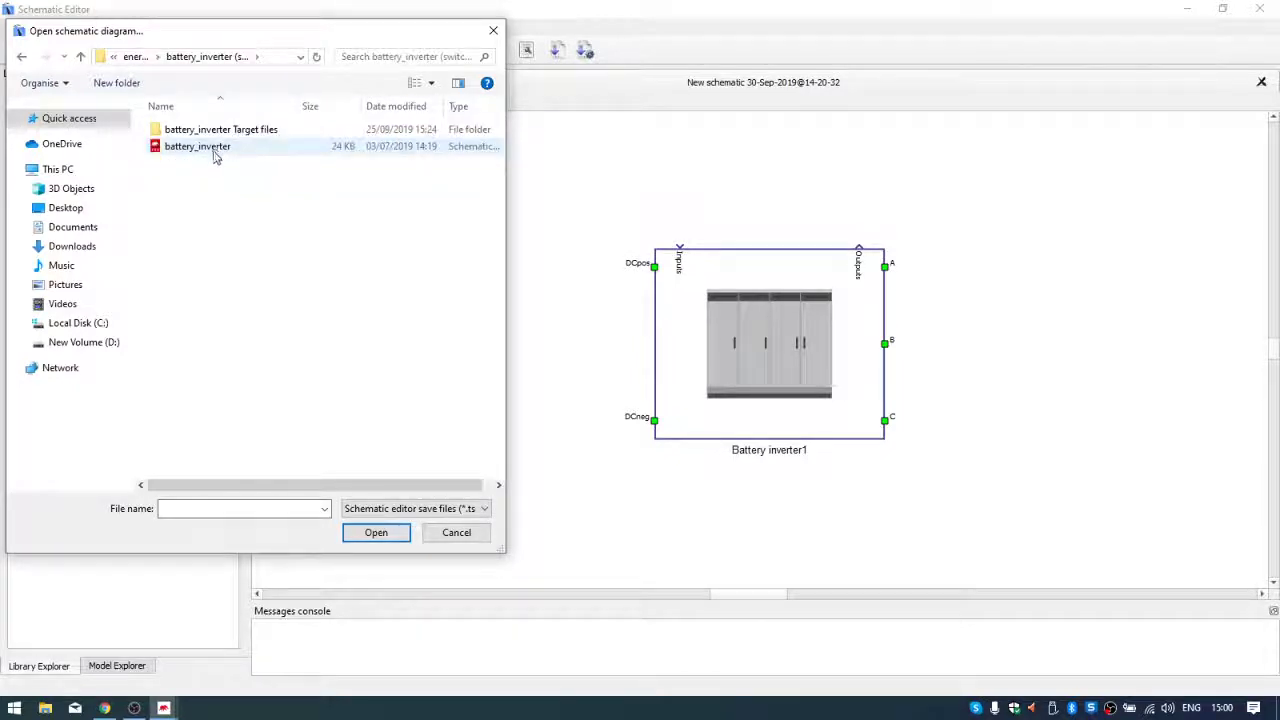
{"action": "double_click", "coordinate": [213, 150]}
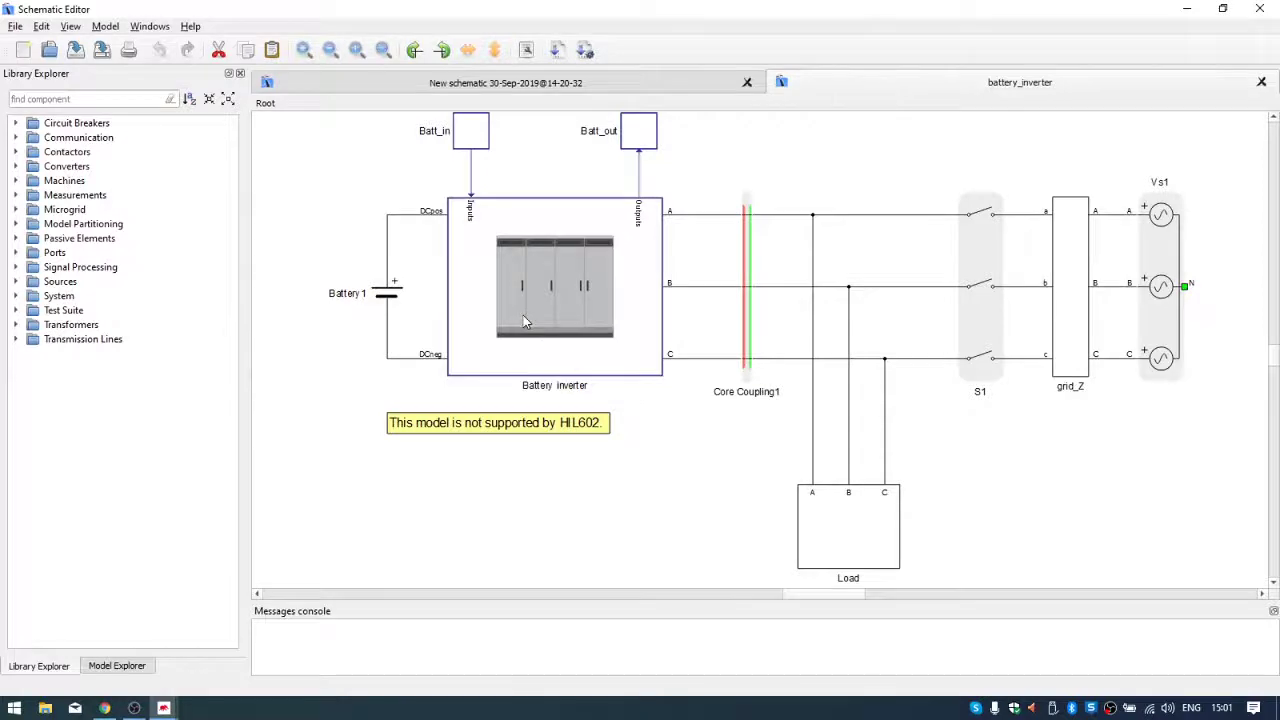
Step: Look inside the example model's Load subsystem and return to the root schematic
{"action": "left_click", "coordinate": [880, 530]}
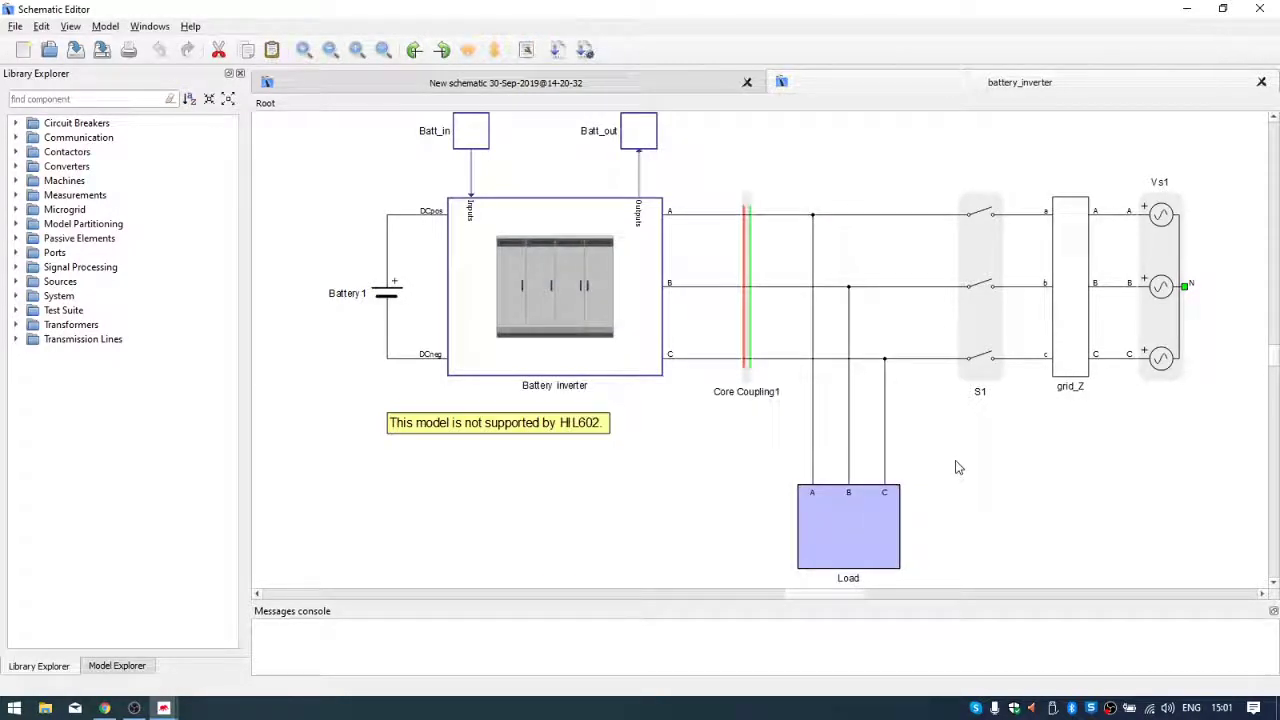
{"action": "key", "text": "Return"}
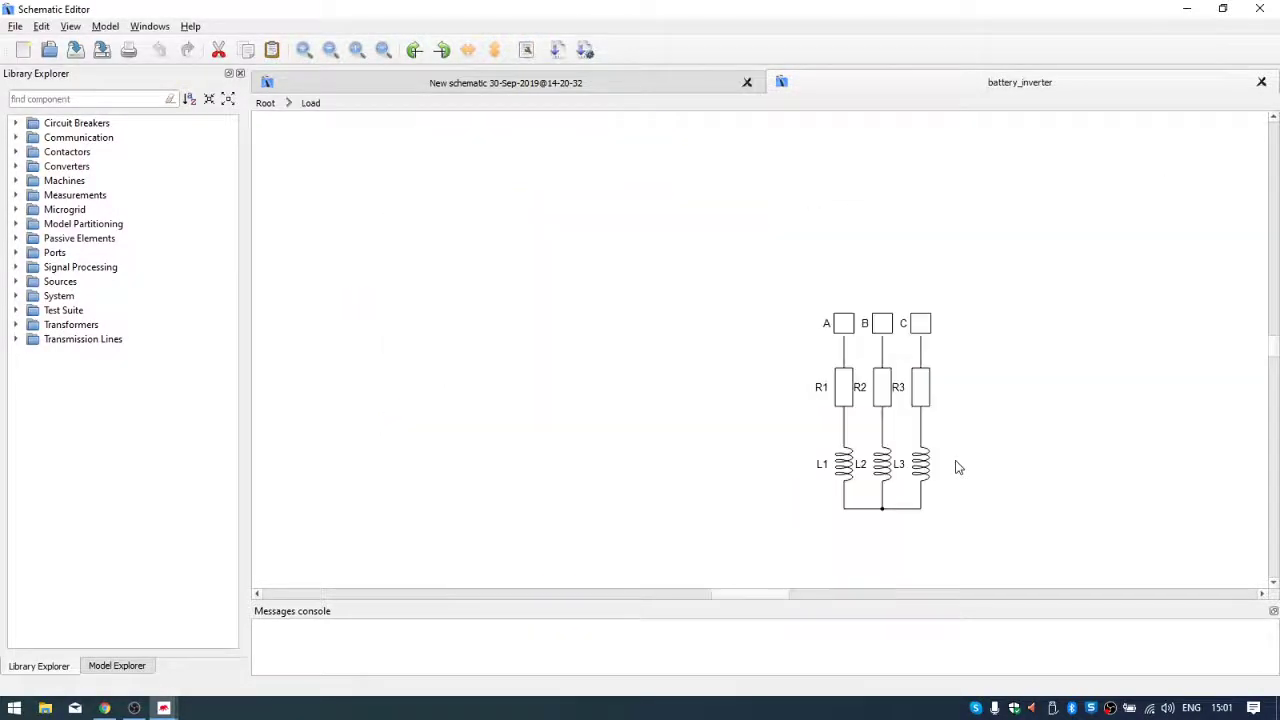
{"action": "left_click", "coordinate": [265, 104]}
Step: Inspect the S1 contactor's component properties and locate the grid_Z block on the grid side of the example model
{"action": "mouse_move", "coordinate": [985, 266]}
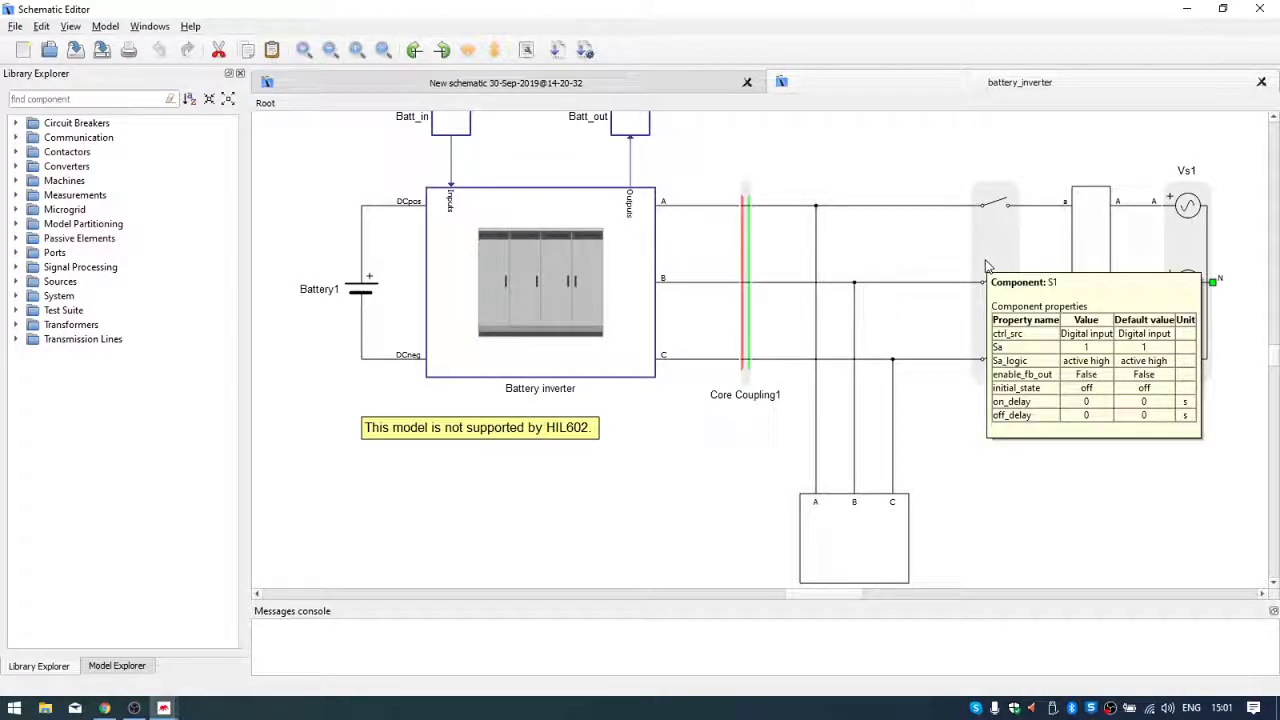
{"action": "left_click", "coordinate": [986, 267]}
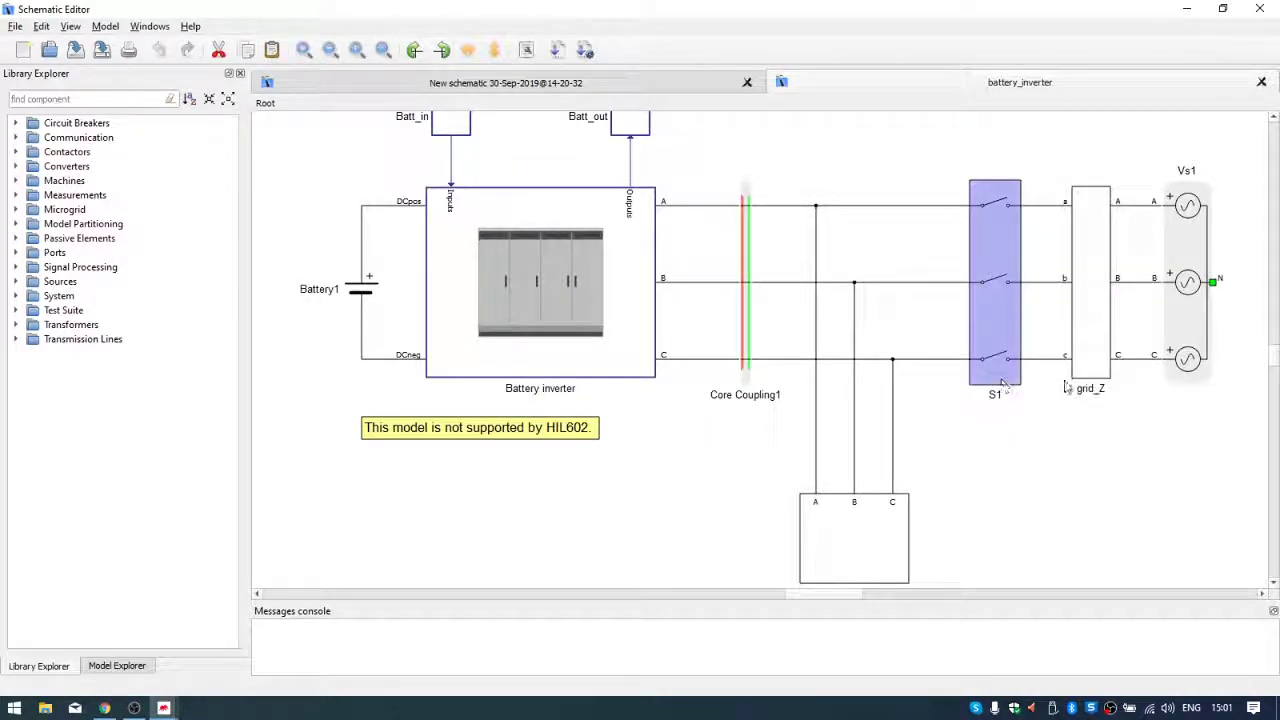
{"action": "left_click", "coordinate": [1093, 348]}
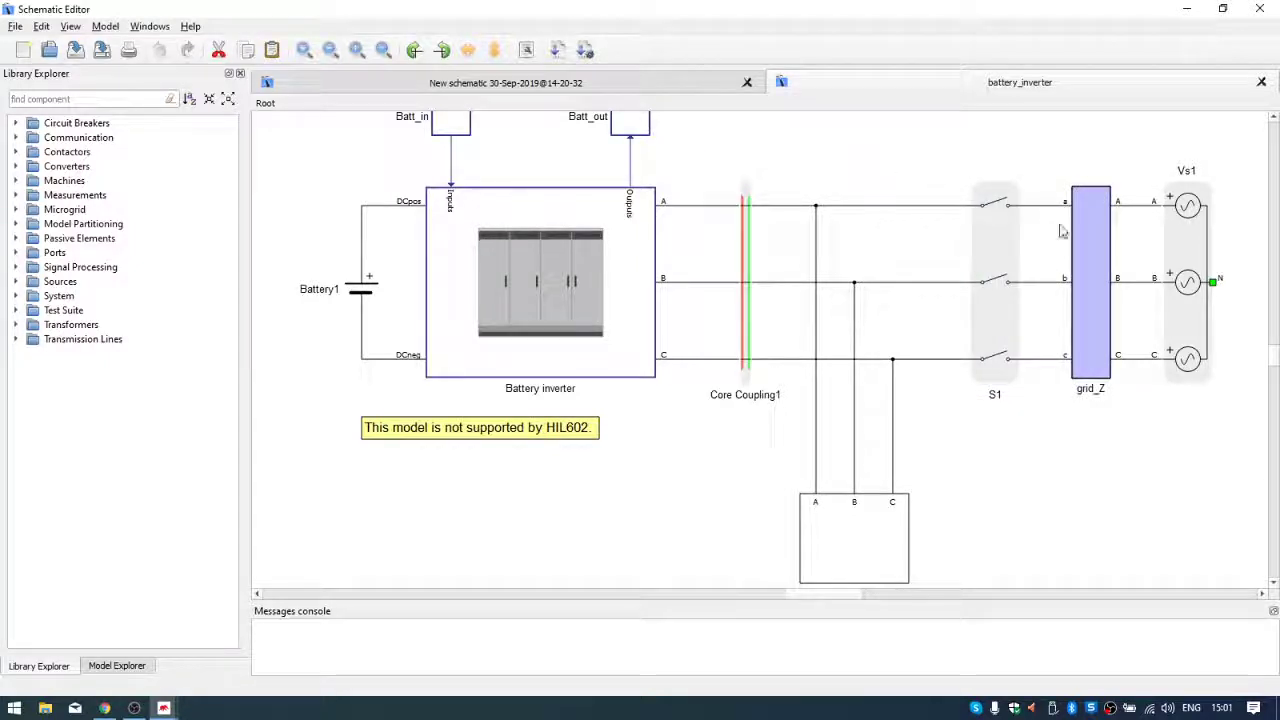
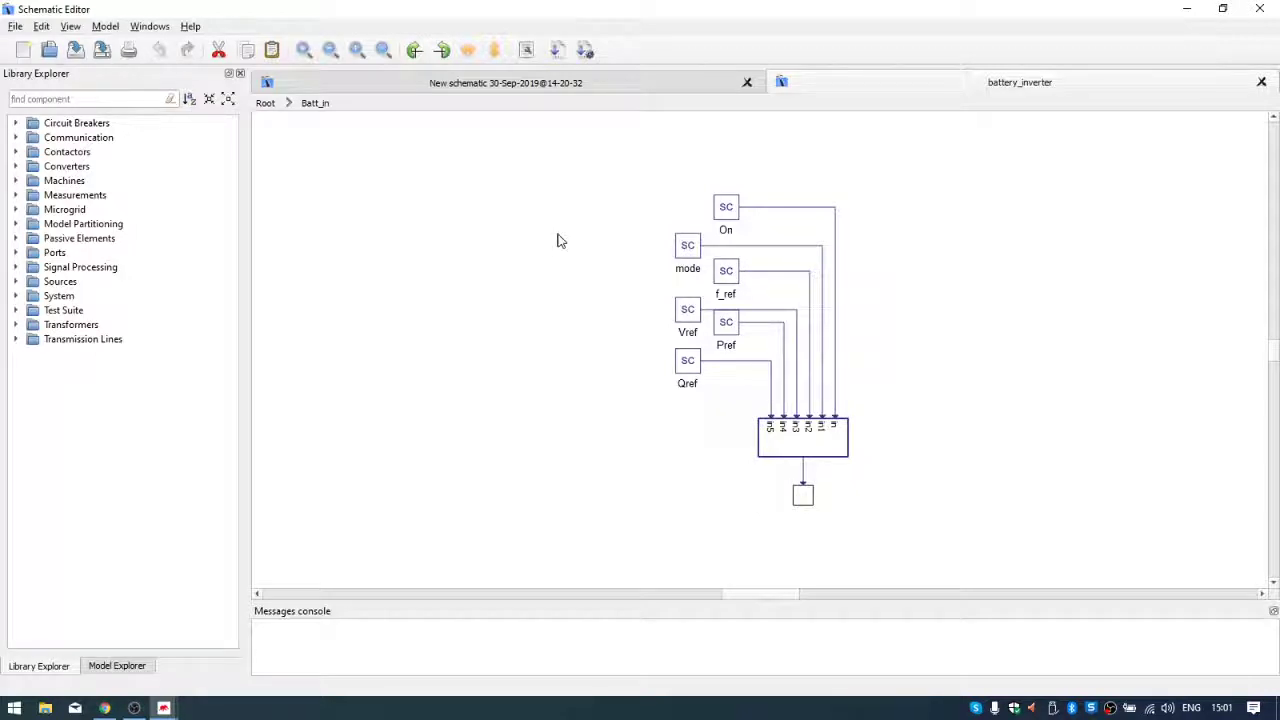
Step: Examine the SCADA inputs inside the Batt_in subsystem and the output inside the Batt_out subsystem, returning to the root schematic
{"action": "left_click", "coordinate": [805, 438]}
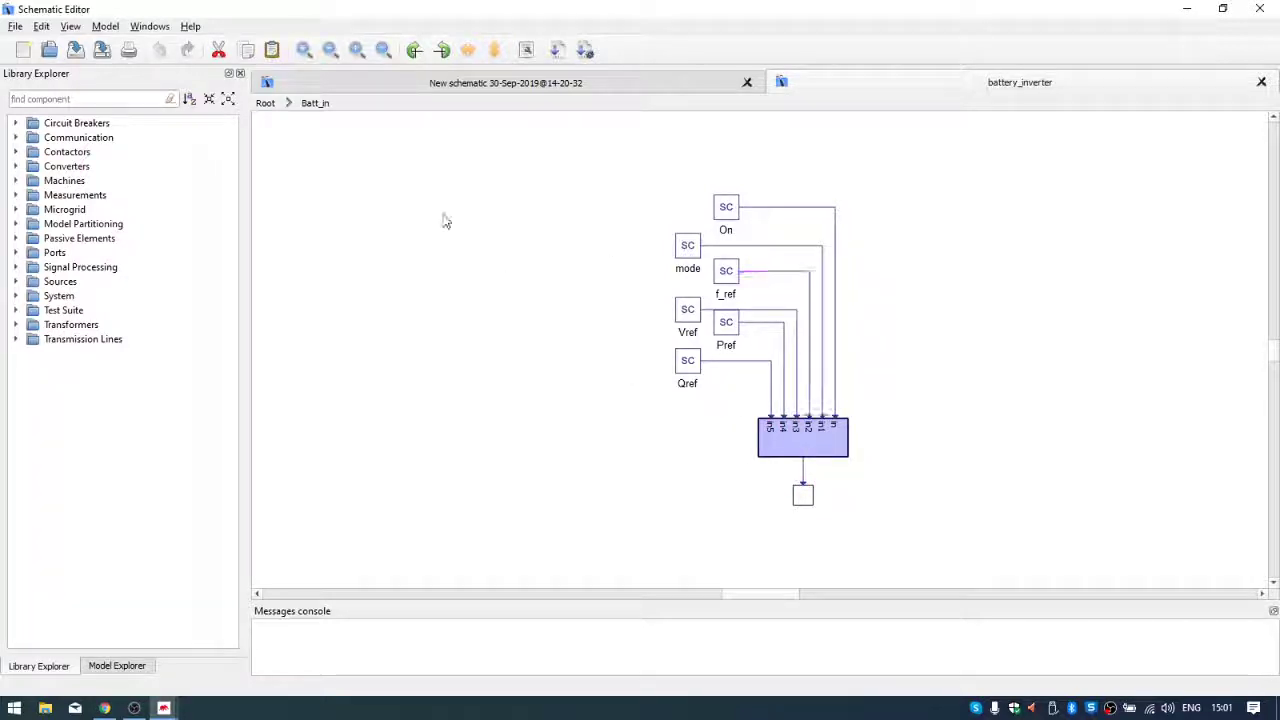
{"action": "left_click", "coordinate": [265, 104]}
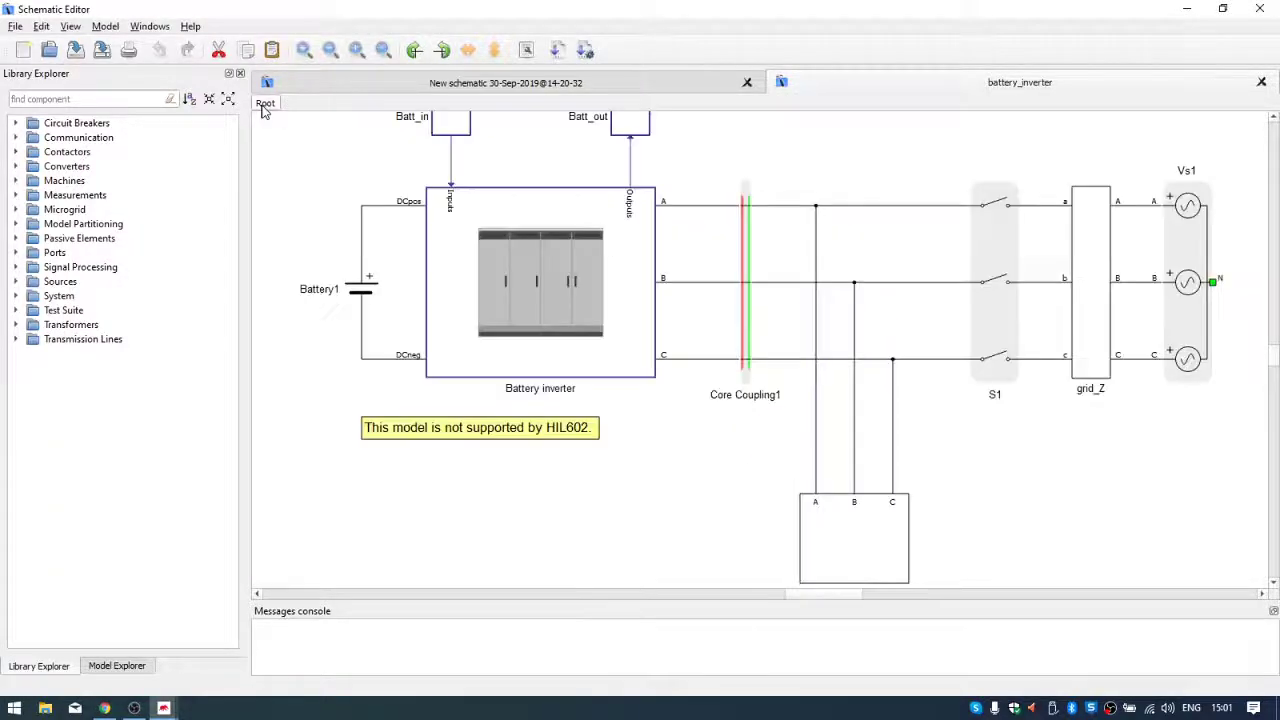
{"action": "left_click", "coordinate": [638, 199]}
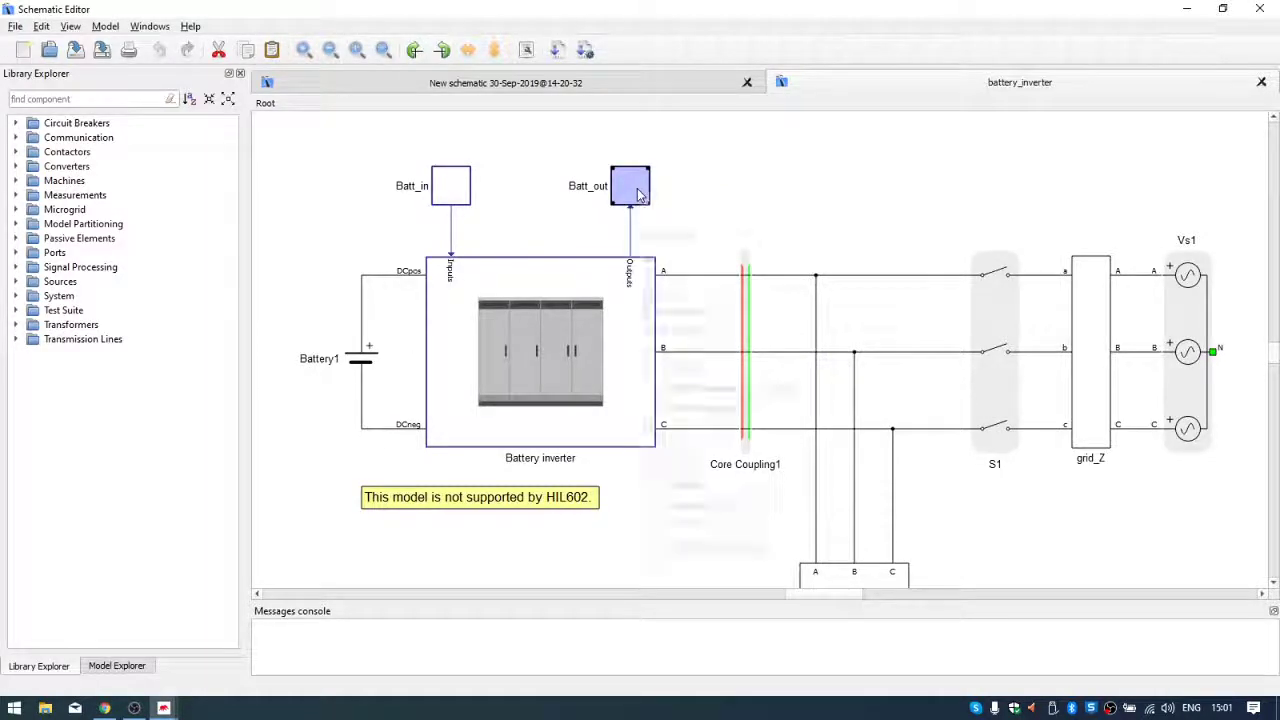
{"action": "right_click", "coordinate": [637, 190]}
{"action": "mouse_move", "coordinate": [868, 530]}
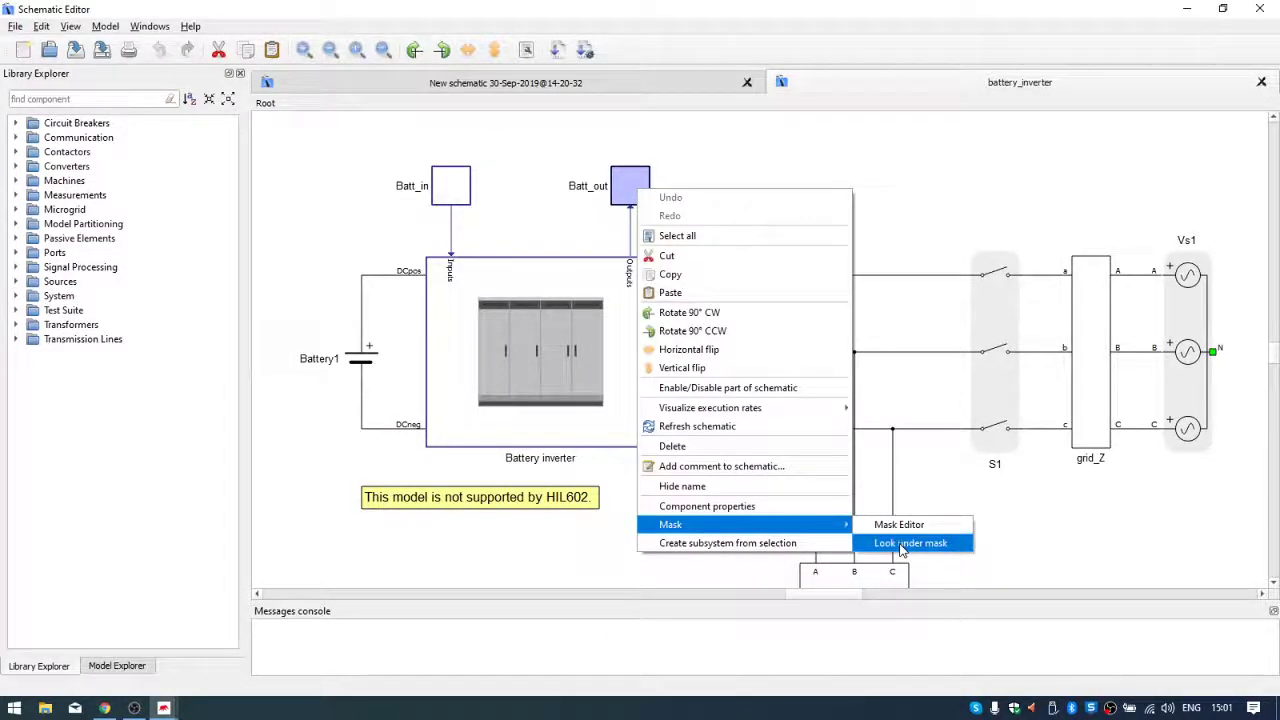
{"action": "left_click", "coordinate": [900, 543]}
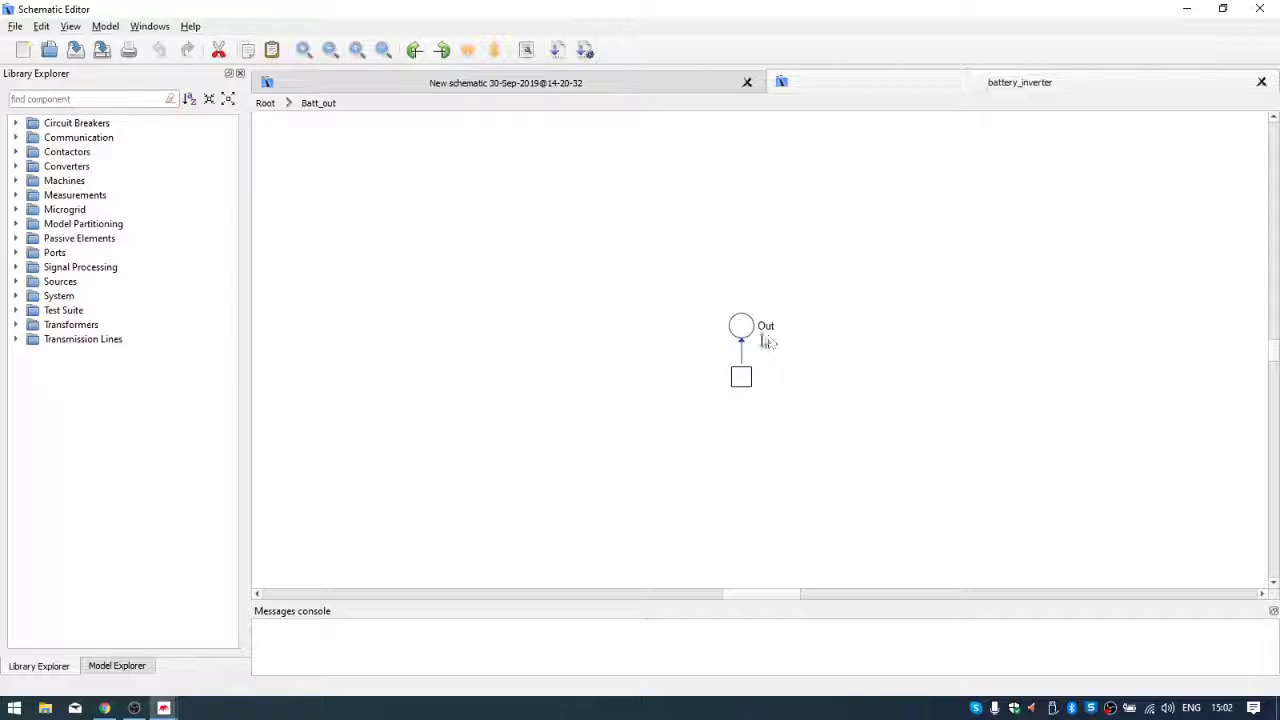
{"action": "left_click", "coordinate": [265, 104]}
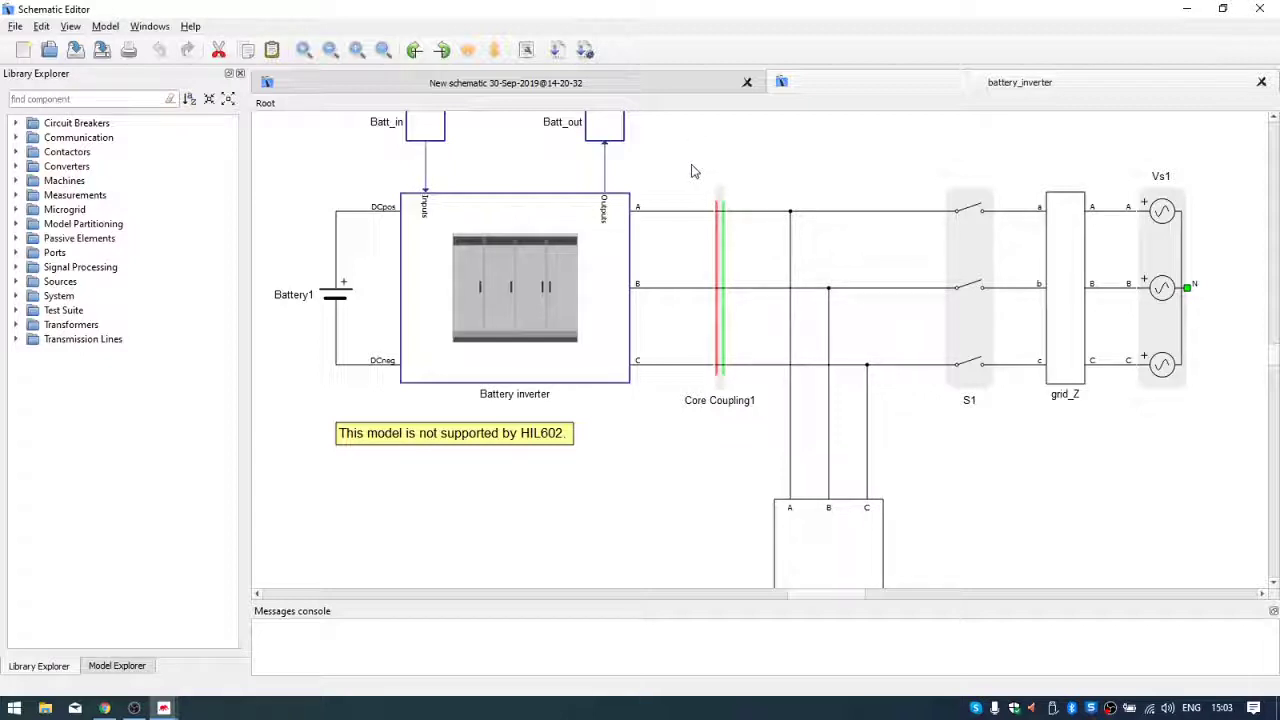
Step: Locate the Core Coupling1 component, and compile and load the battery_inverter model in HIL SCADA
{"action": "left_click", "coordinate": [730, 206]}
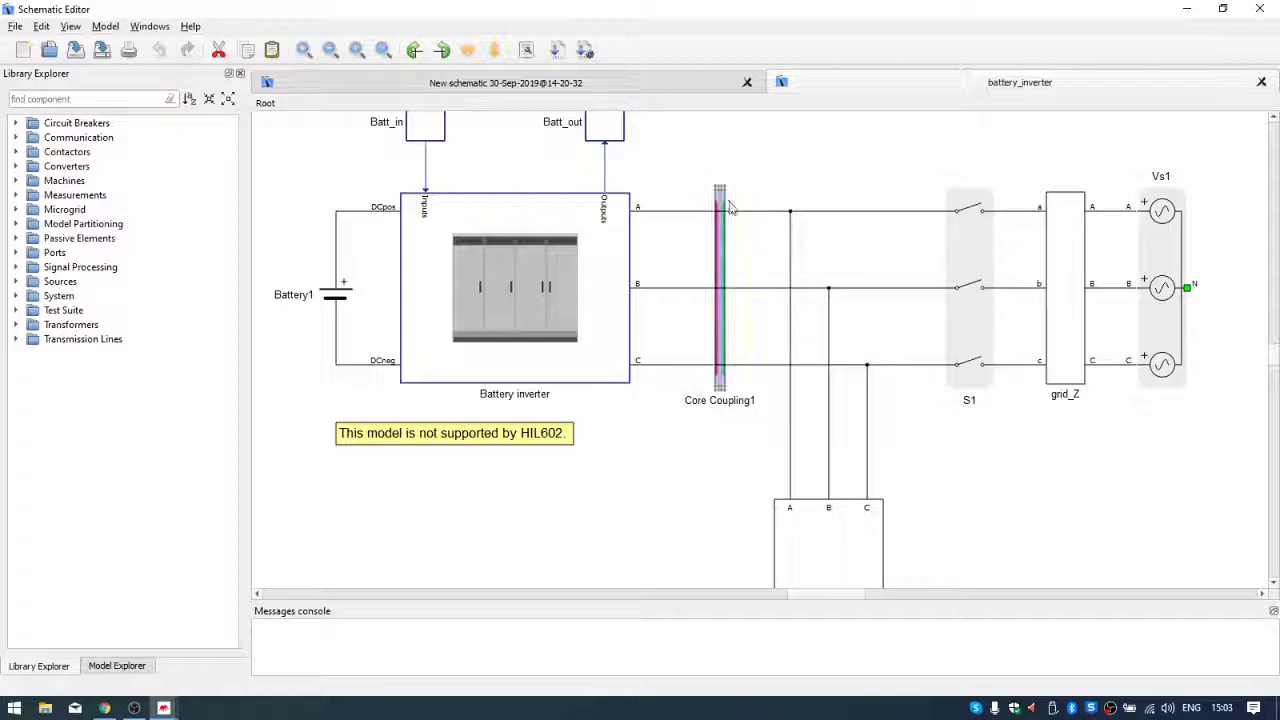
{"action": "left_click", "coordinate": [688, 163]}
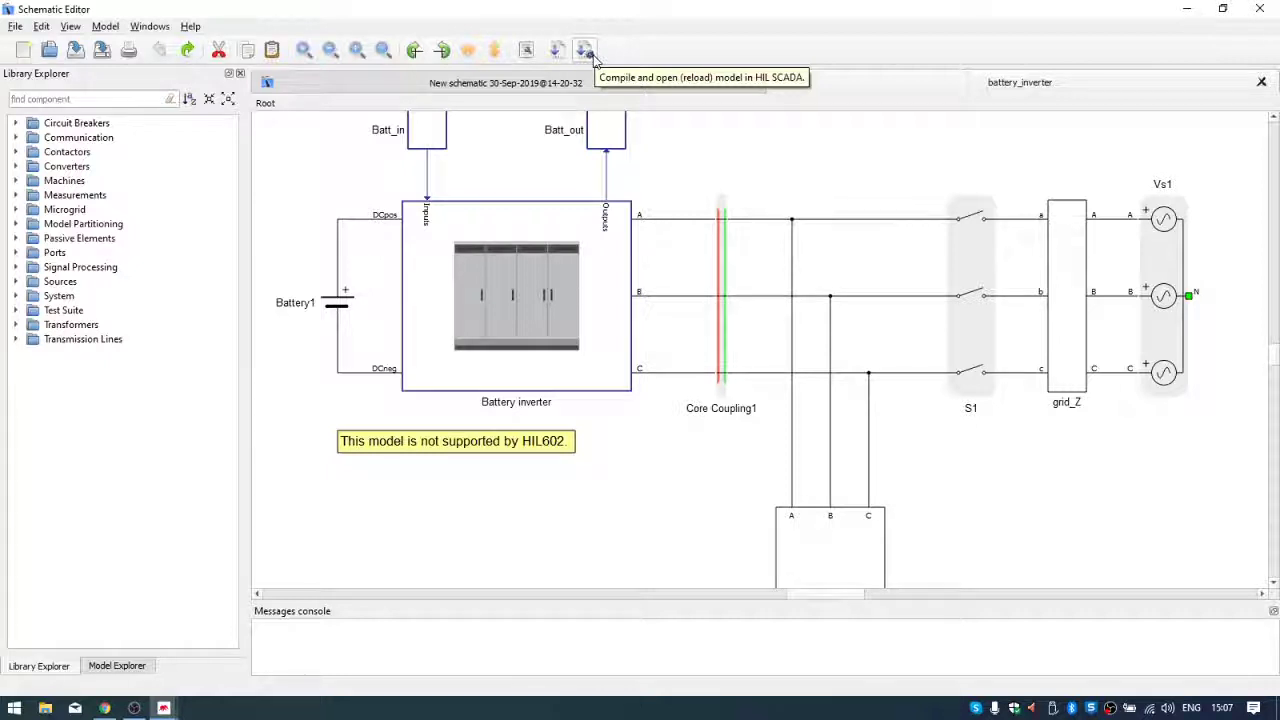
{"action": "left_click", "coordinate": [592, 57]}
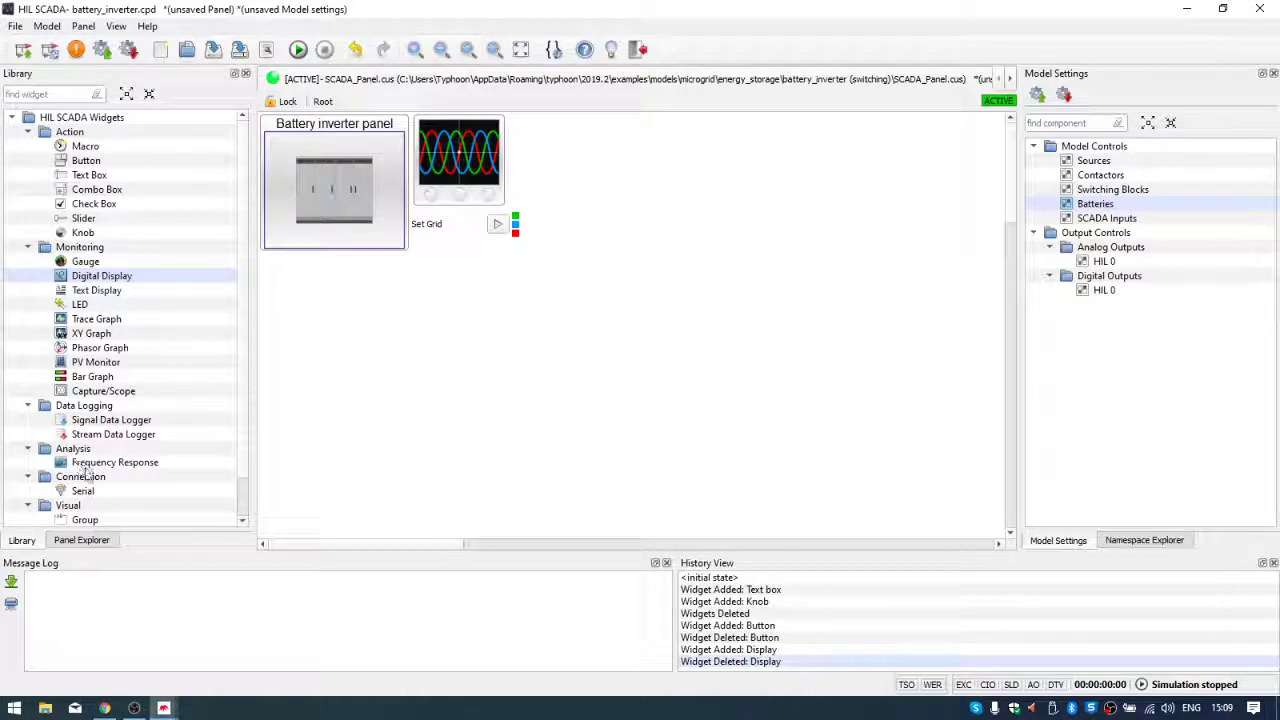
Step: Add a Digital Display widget below the Battery inverter panel and browse the analog signals it can show
{"action": "scroll", "coordinate": [107, 492], "scroll_direction": "down", "scroll_amount": 1}
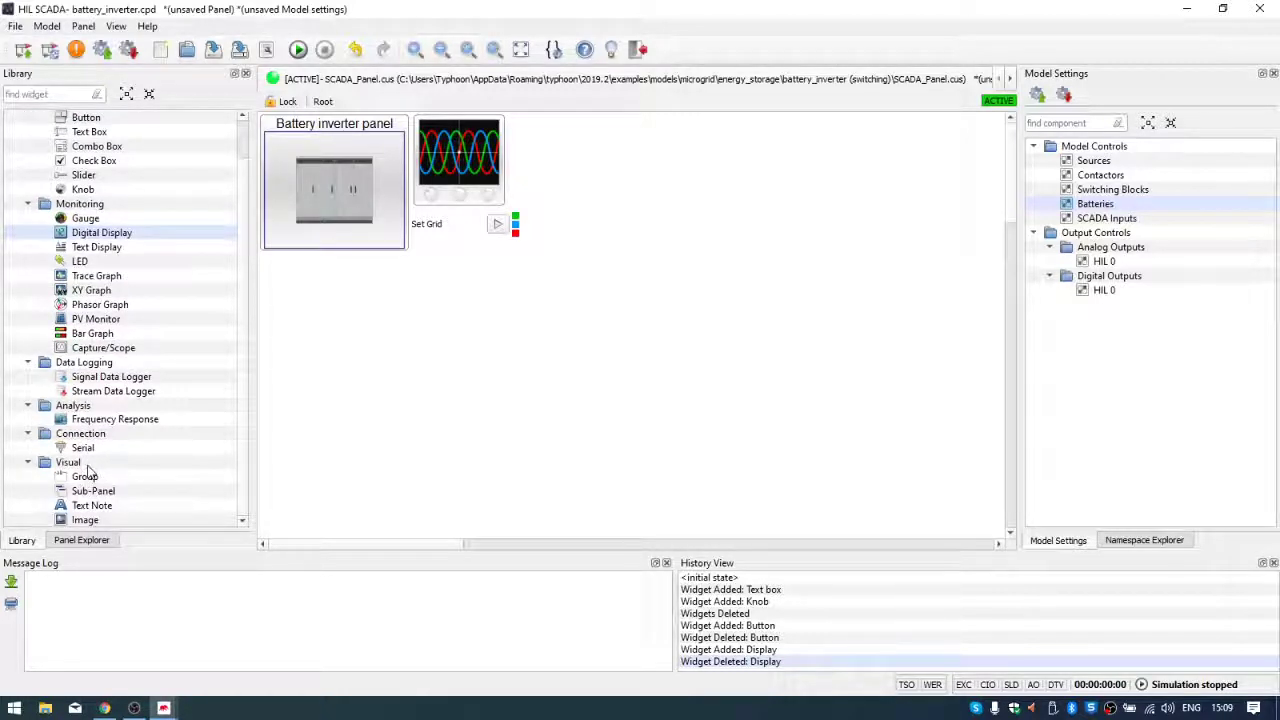
{"action": "scroll", "coordinate": [122, 230], "scroll_direction": "up", "scroll_amount": 1}
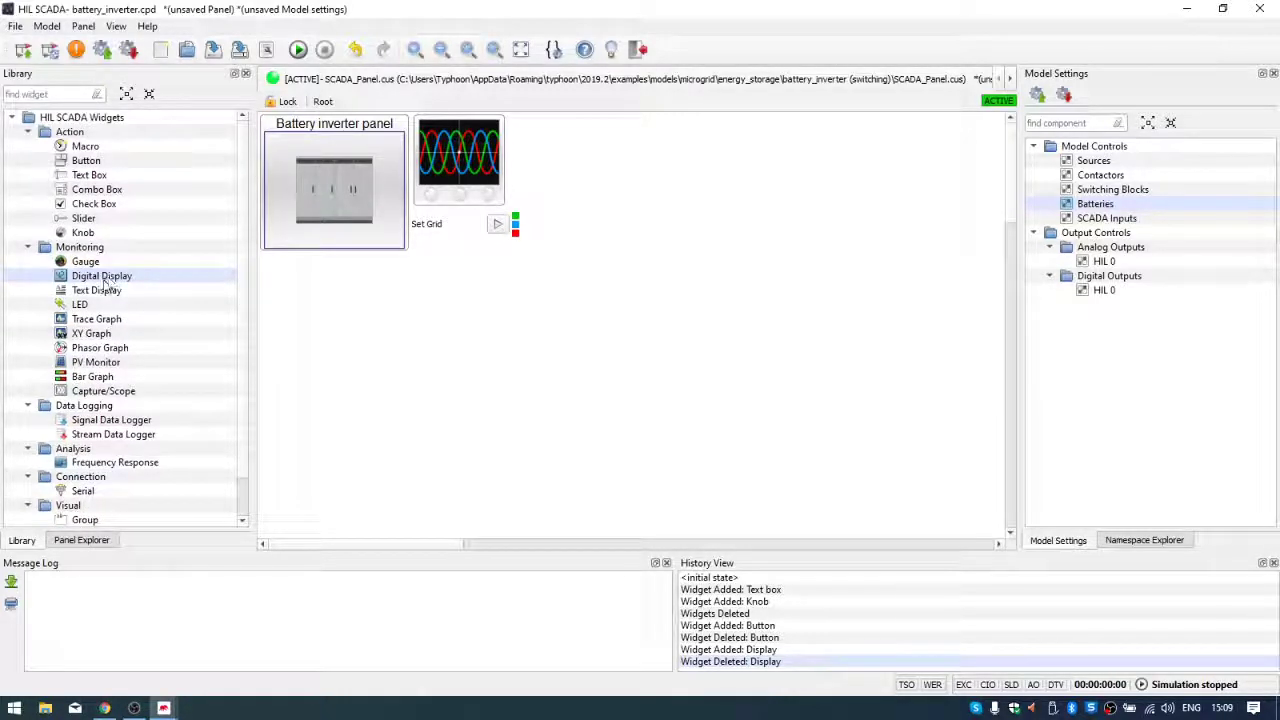
{"action": "left_click_drag", "start_coordinate": [110, 280], "coordinate": [365, 325]}
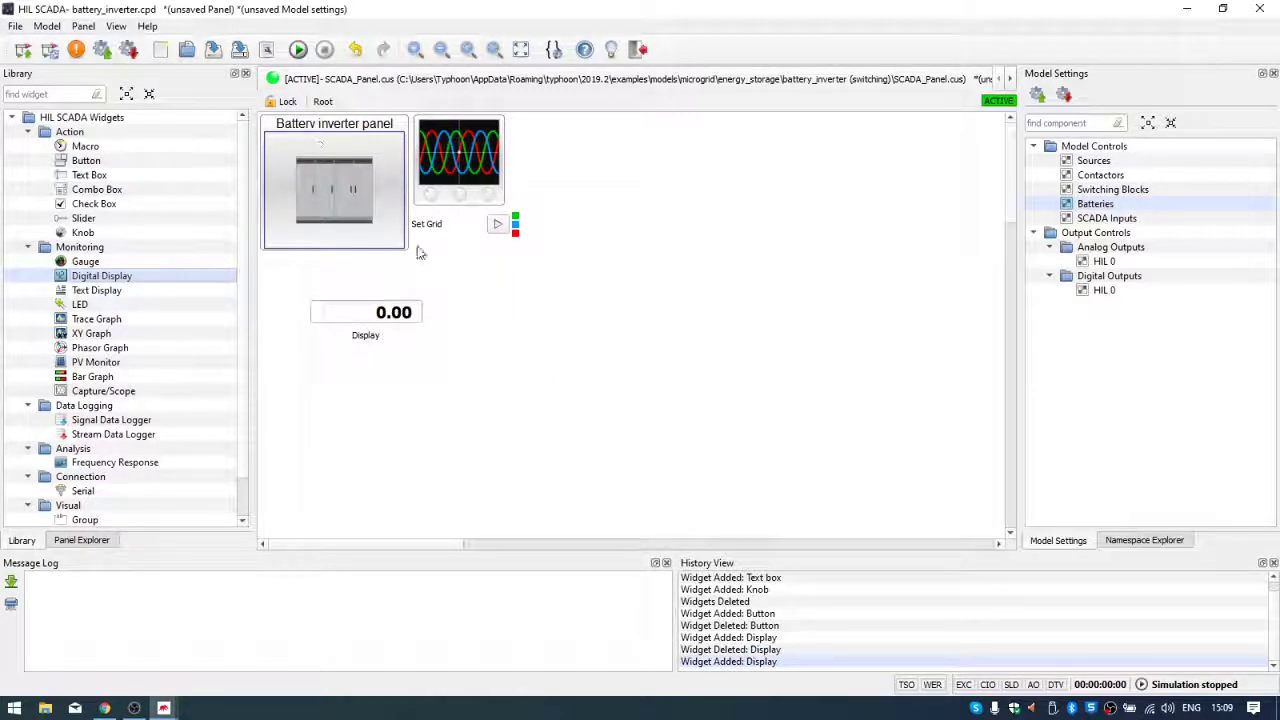
{"action": "double_click", "coordinate": [376, 330]}
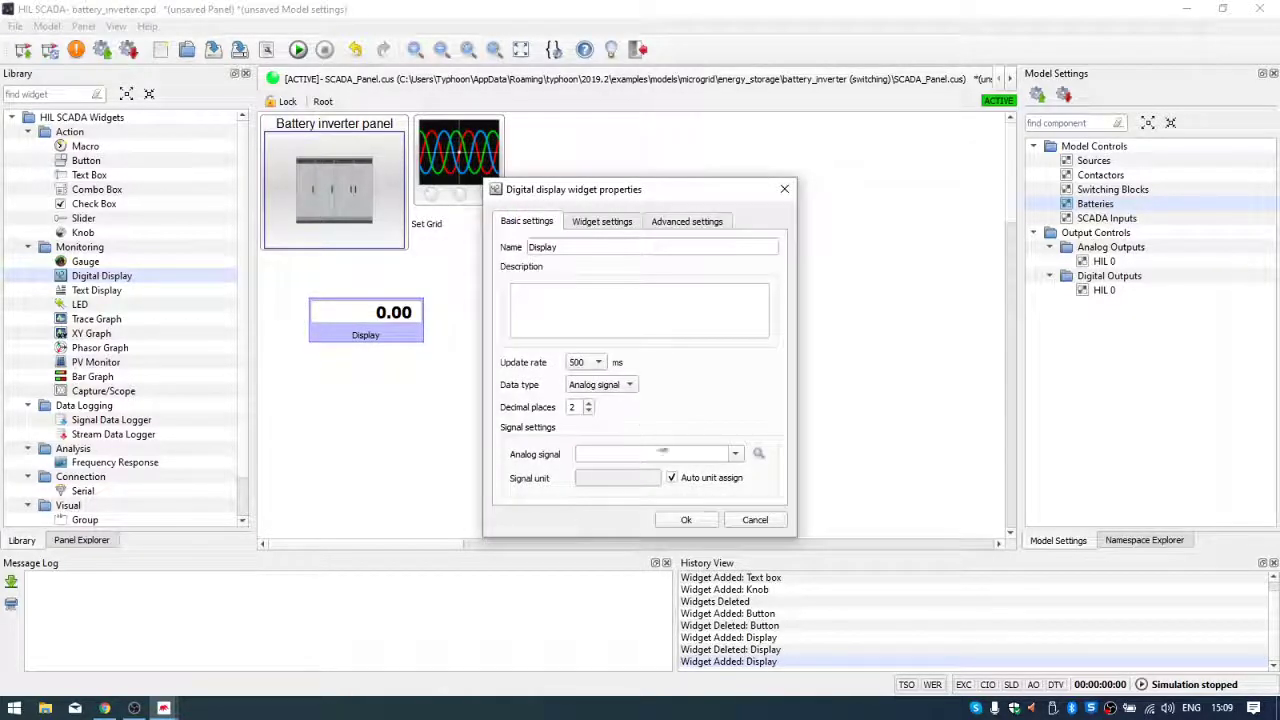
{"action": "left_click", "coordinate": [734, 454]}
{"action": "scroll", "coordinate": [695, 475], "scroll_direction": "down", "scroll_amount": 5}
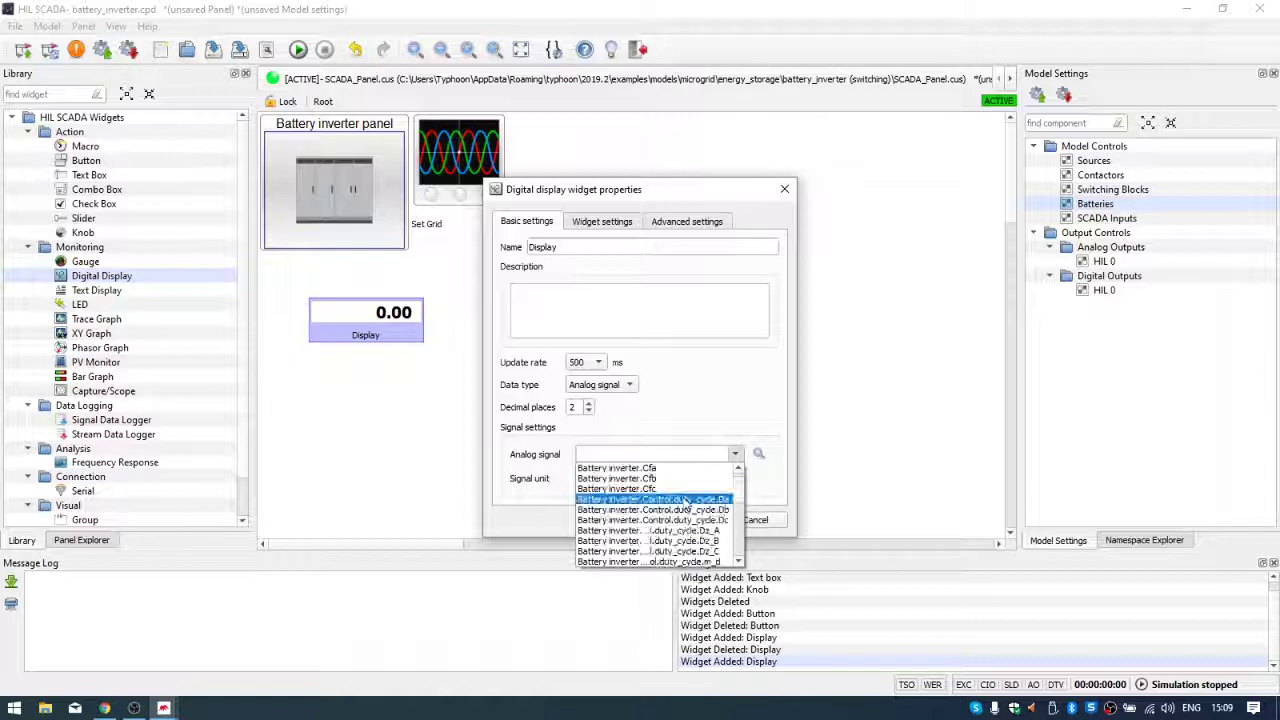
{"action": "scroll", "coordinate": [675, 508], "scroll_direction": "up", "scroll_amount": 5}
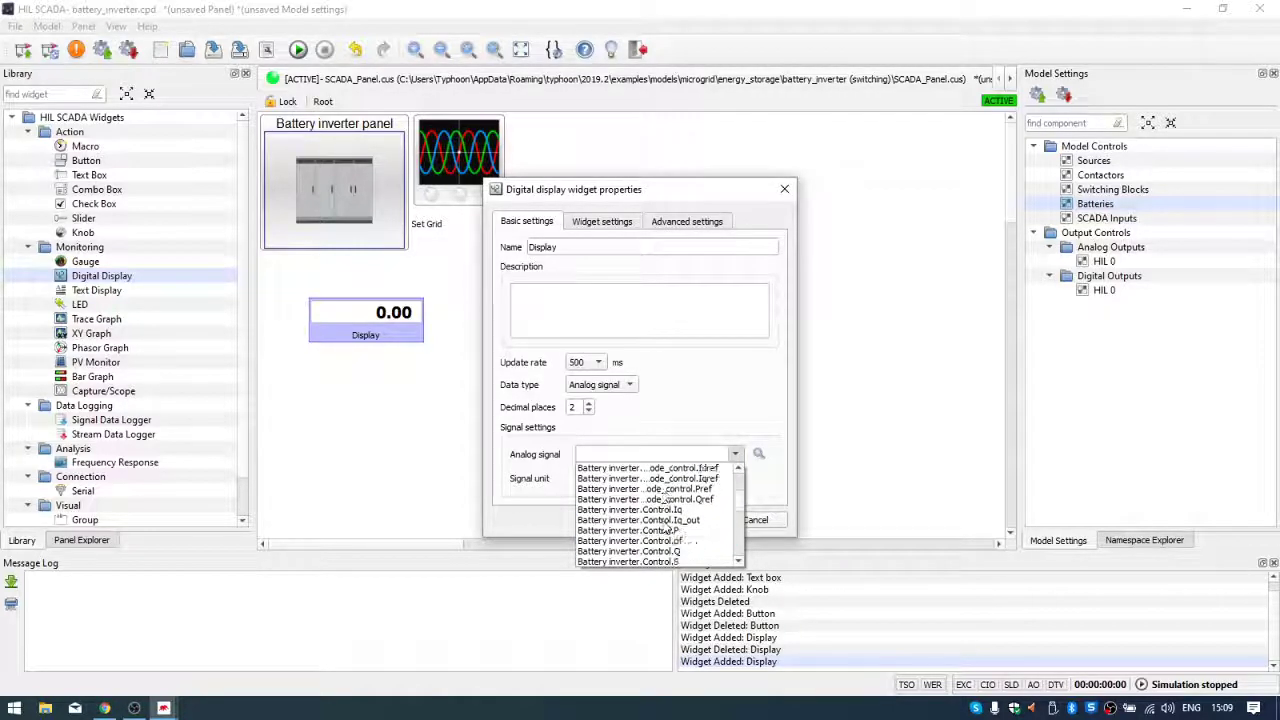
{"action": "left_click", "coordinate": [786, 204]}
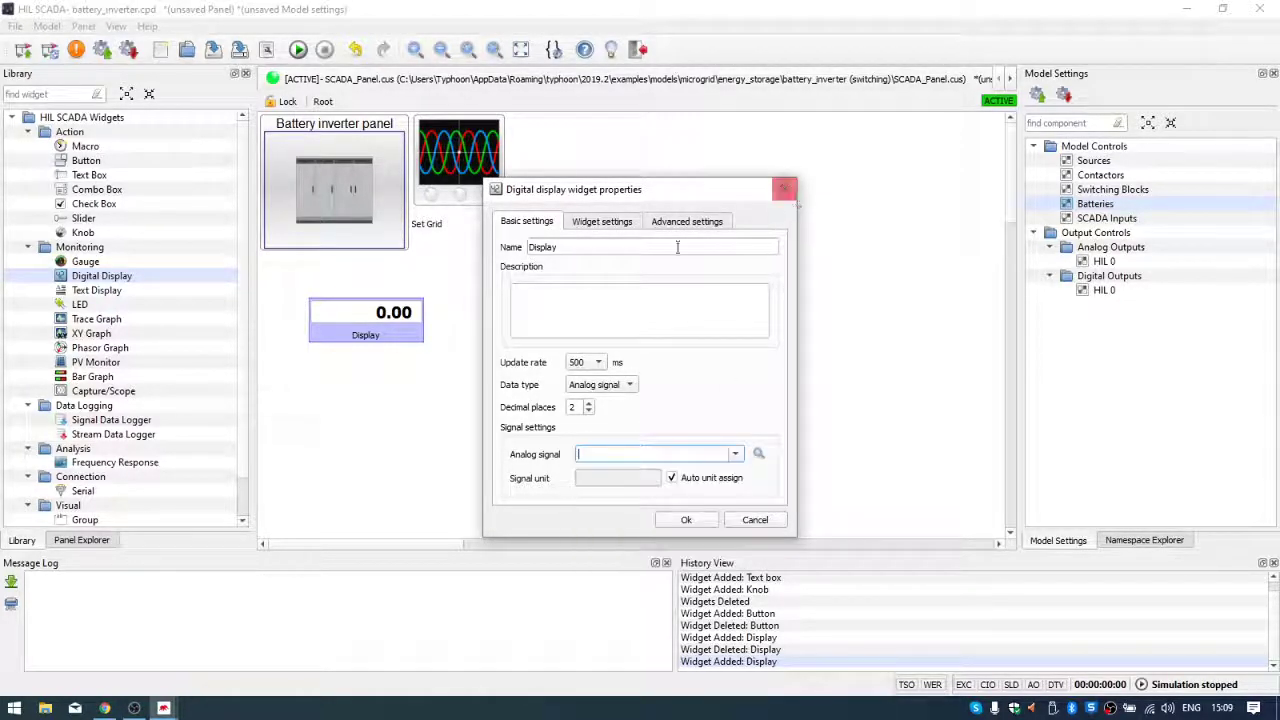
Step: Close the Digital Display's properties without applying changes and delete the widget from the panel
{"action": "left_click", "coordinate": [784, 189]}
{"action": "key", "text": "Delete"}
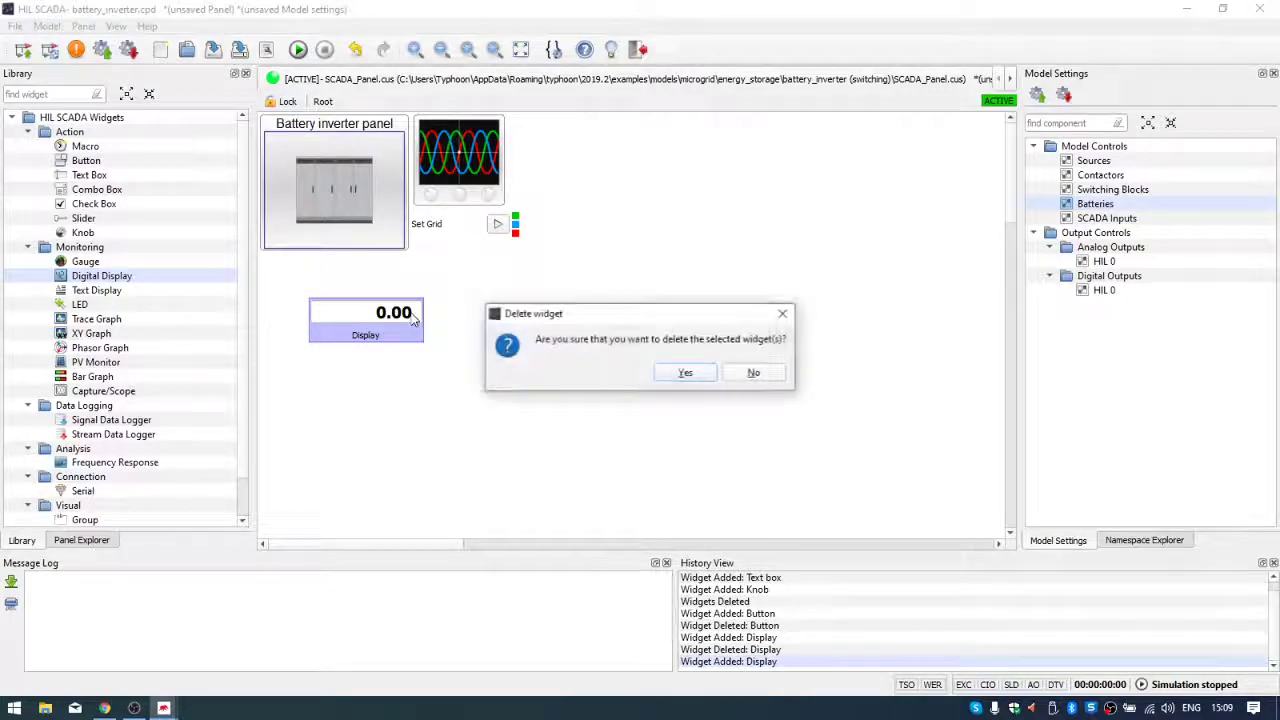
{"action": "key", "text": "Return"}
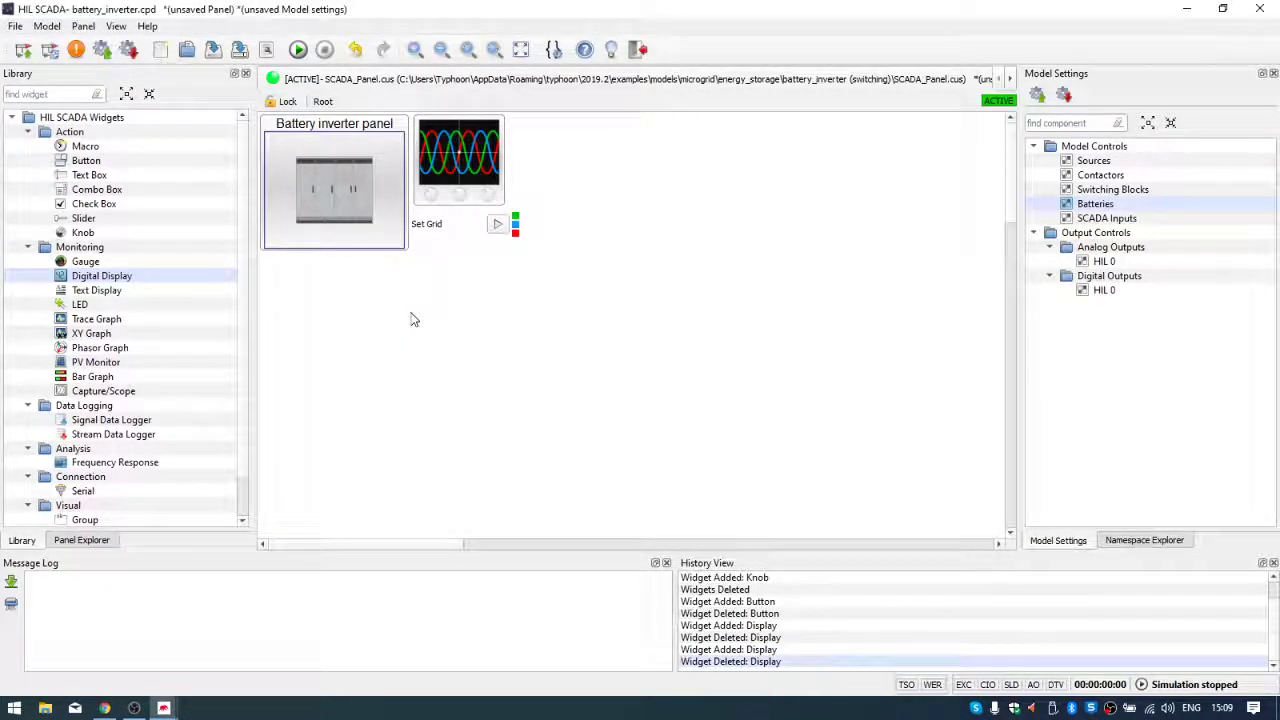
Step: Set Battery1's initial state of charge to 40 % in the Batteries settings
{"action": "left_click", "coordinate": [1140, 176]}
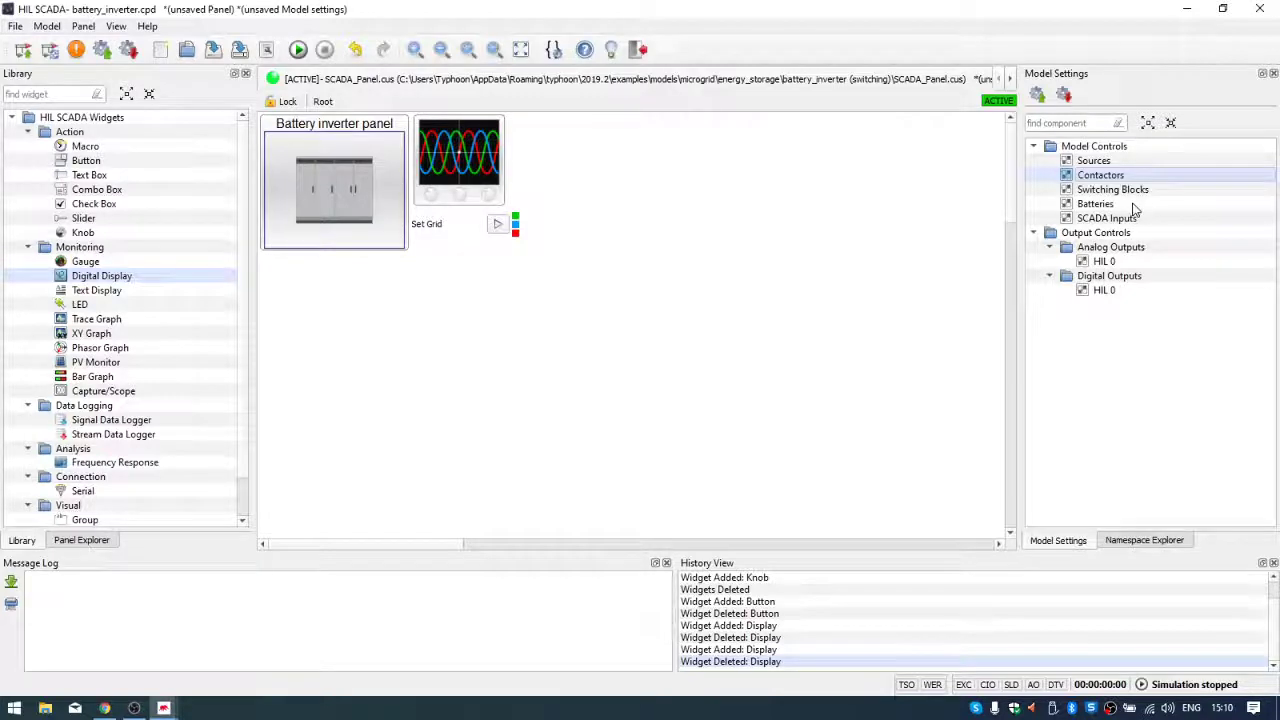
{"action": "double_click", "coordinate": [1134, 204]}
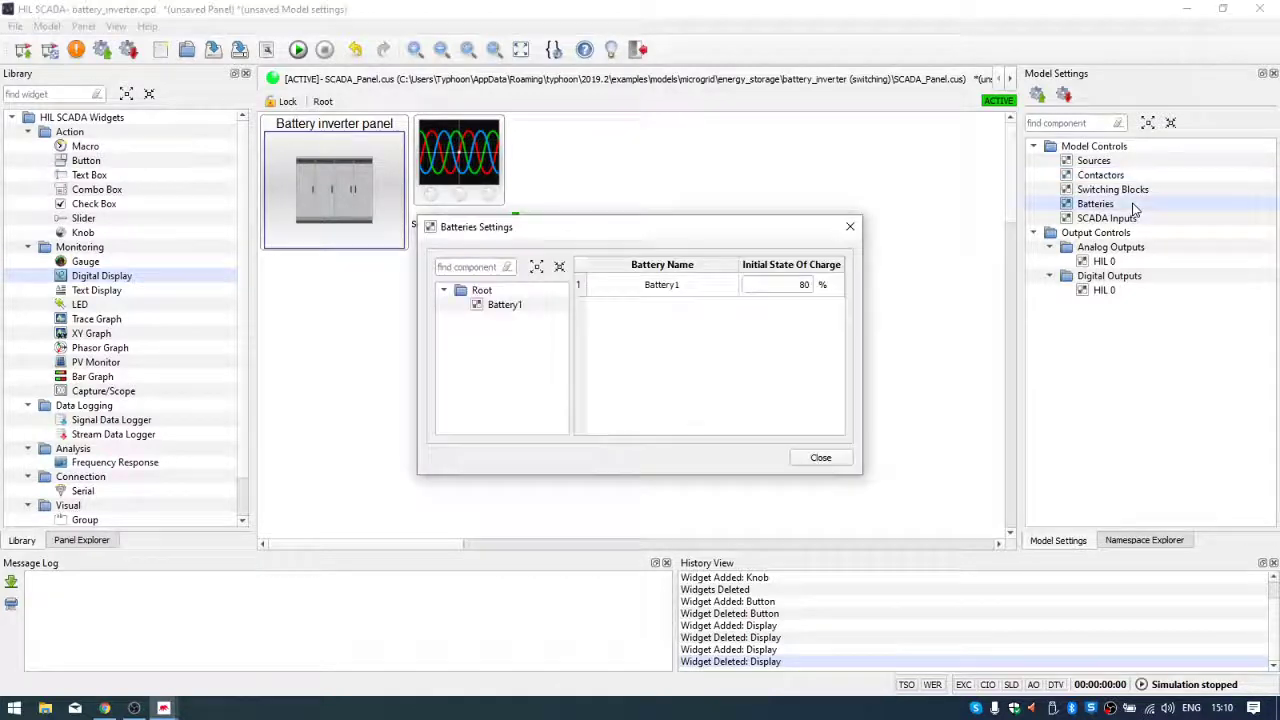
{"action": "double_click", "coordinate": [787, 283]}
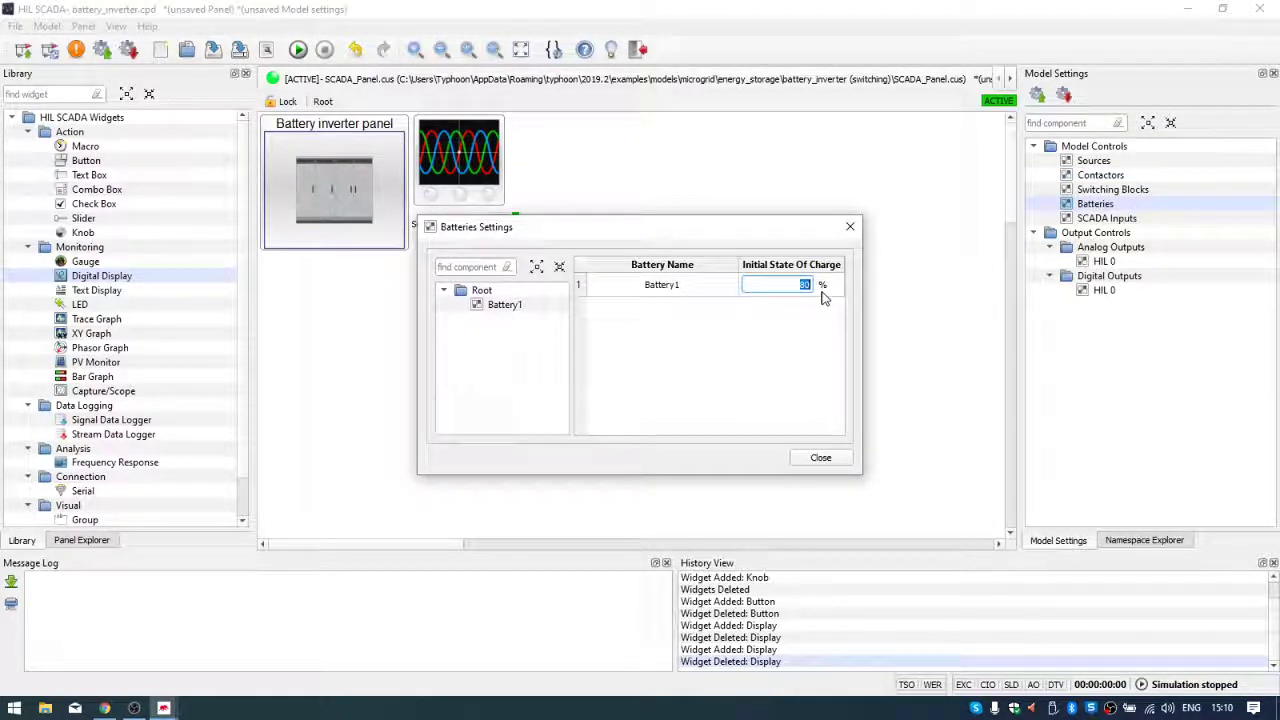
{"action": "type", "text": "40"}
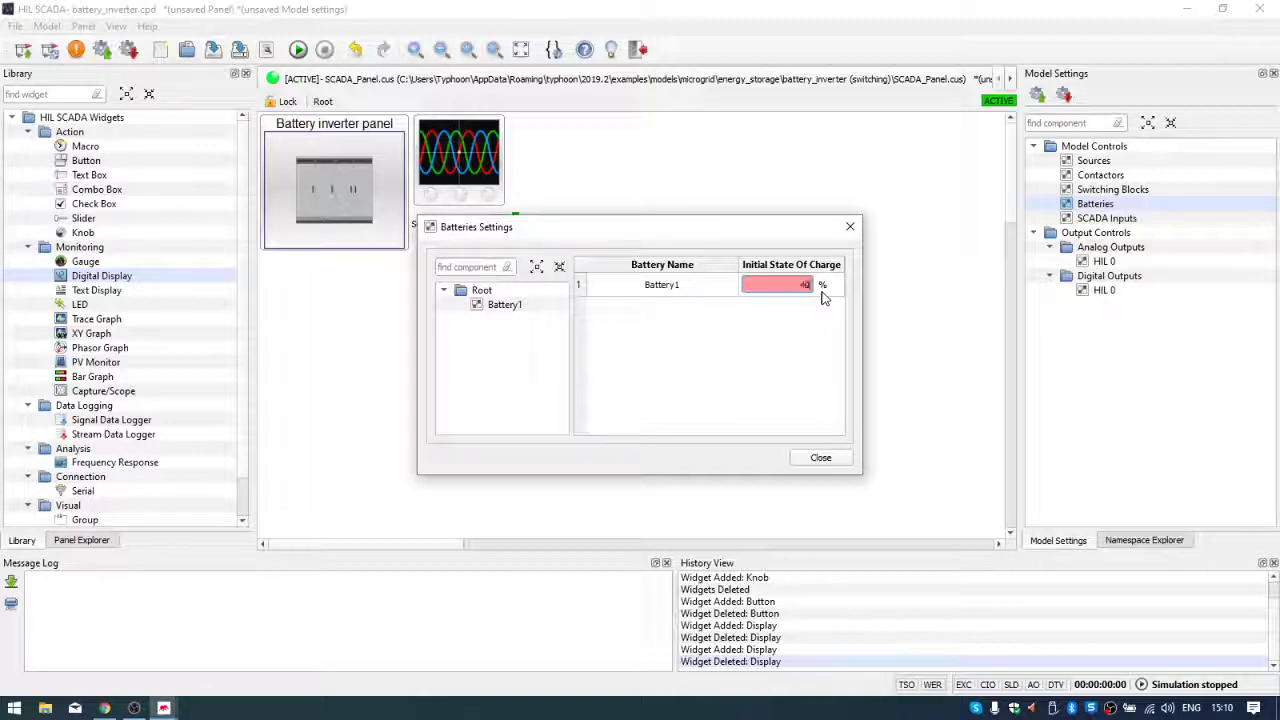
{"action": "key", "text": "Return"}
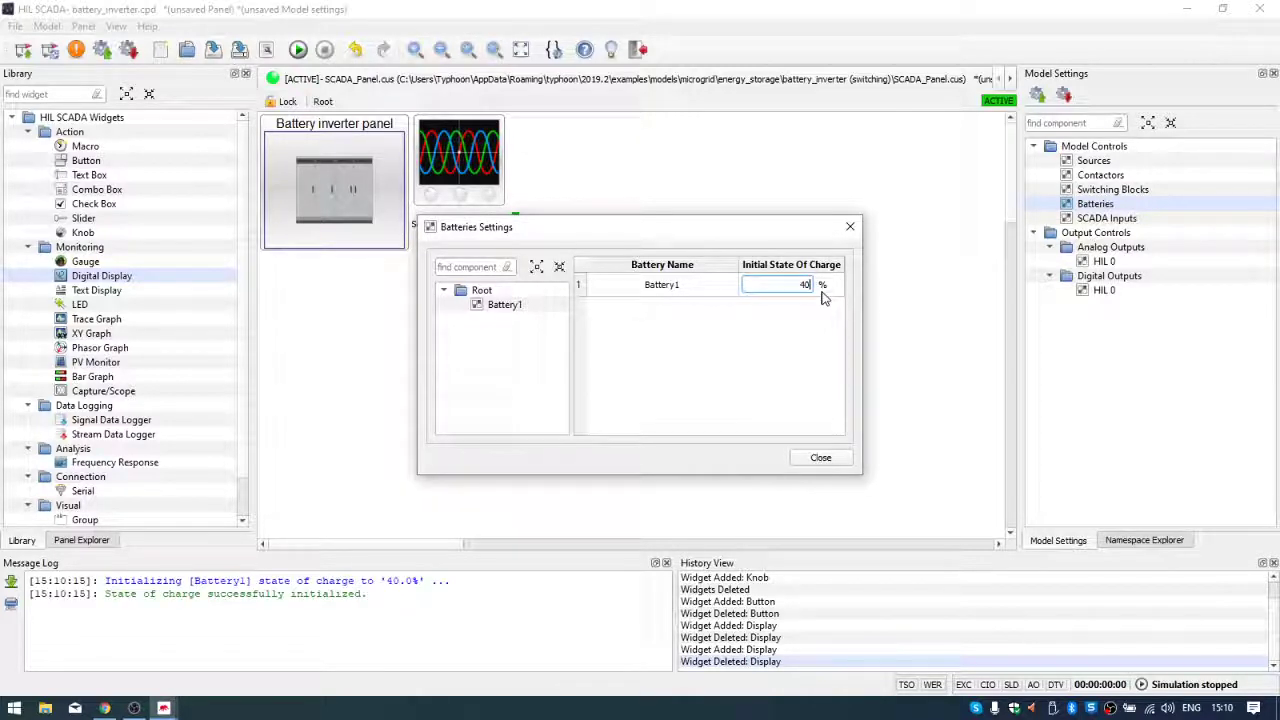
{"action": "left_click", "coordinate": [820, 457]}
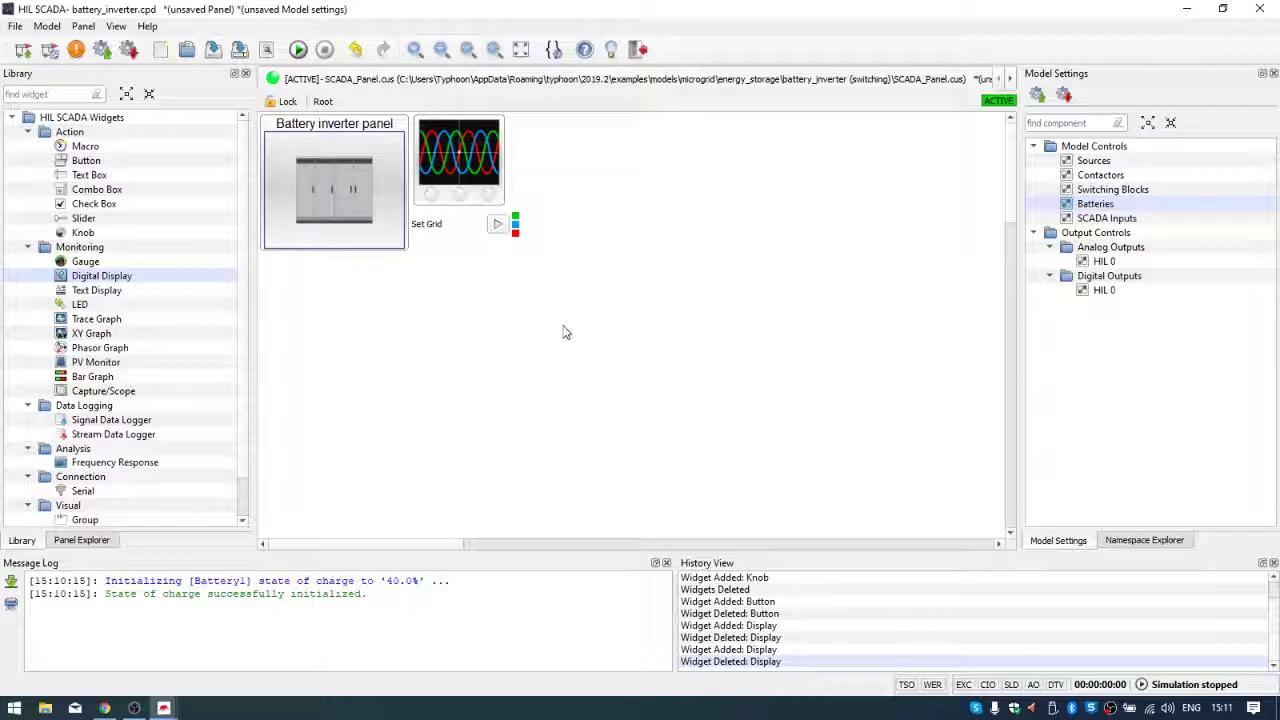
Step: Review the root panel's widgets: the Battery inverter panel, the scope and the Set Grid macro
{"action": "left_click", "coordinate": [362, 224]}
{"action": "left_click", "coordinate": [458, 157]}
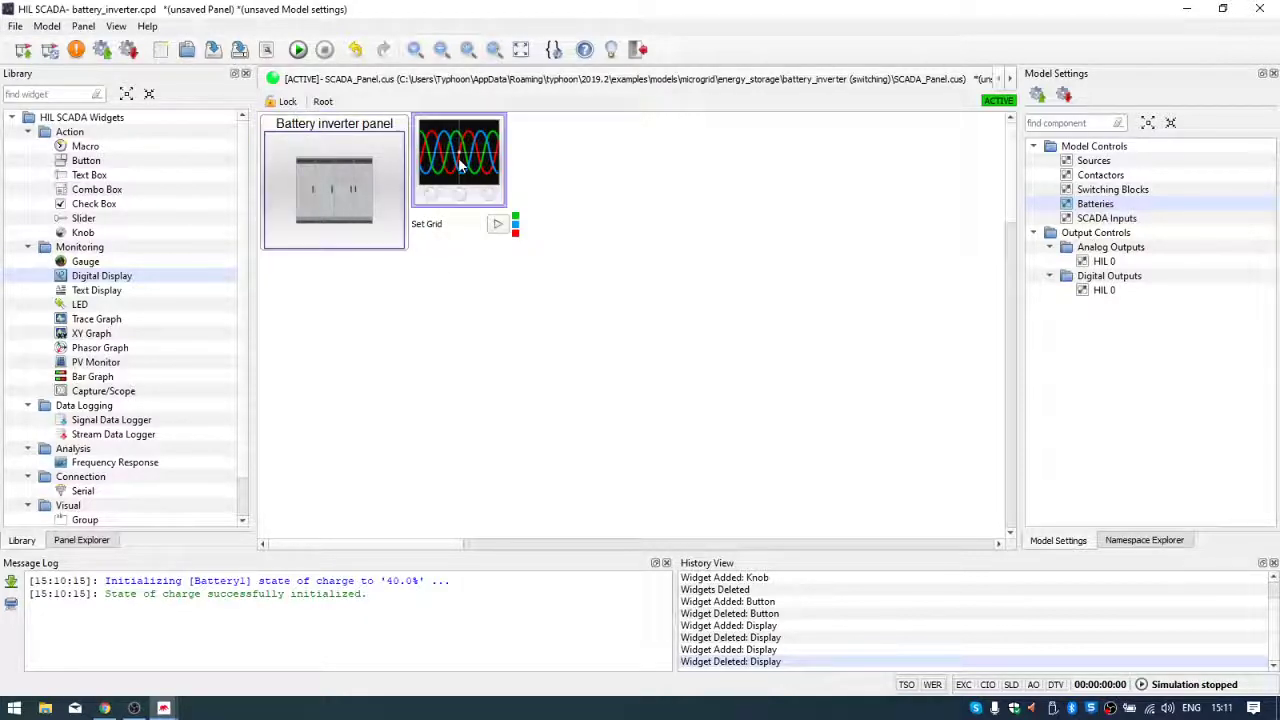
{"action": "left_click", "coordinate": [455, 229]}
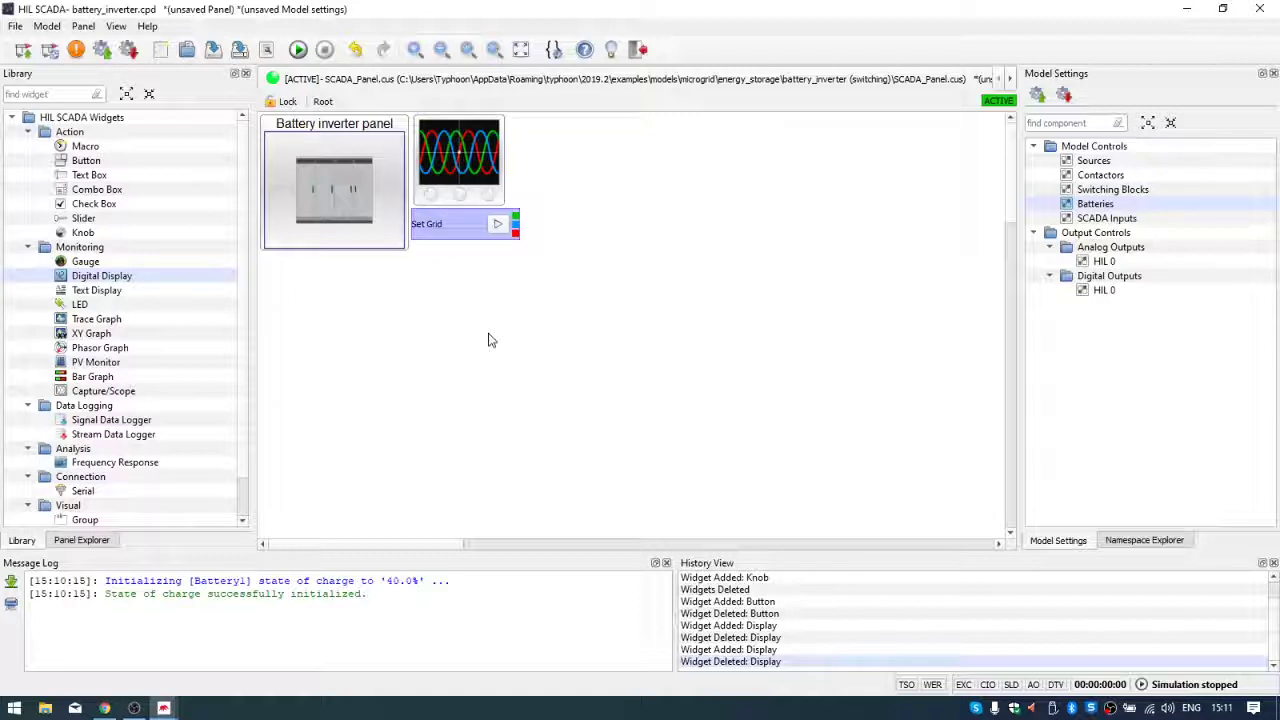
Step: Open the Battery inverter sub-panel and show it in full screen at best fit zoom
{"action": "double_click", "coordinate": [338, 185]}
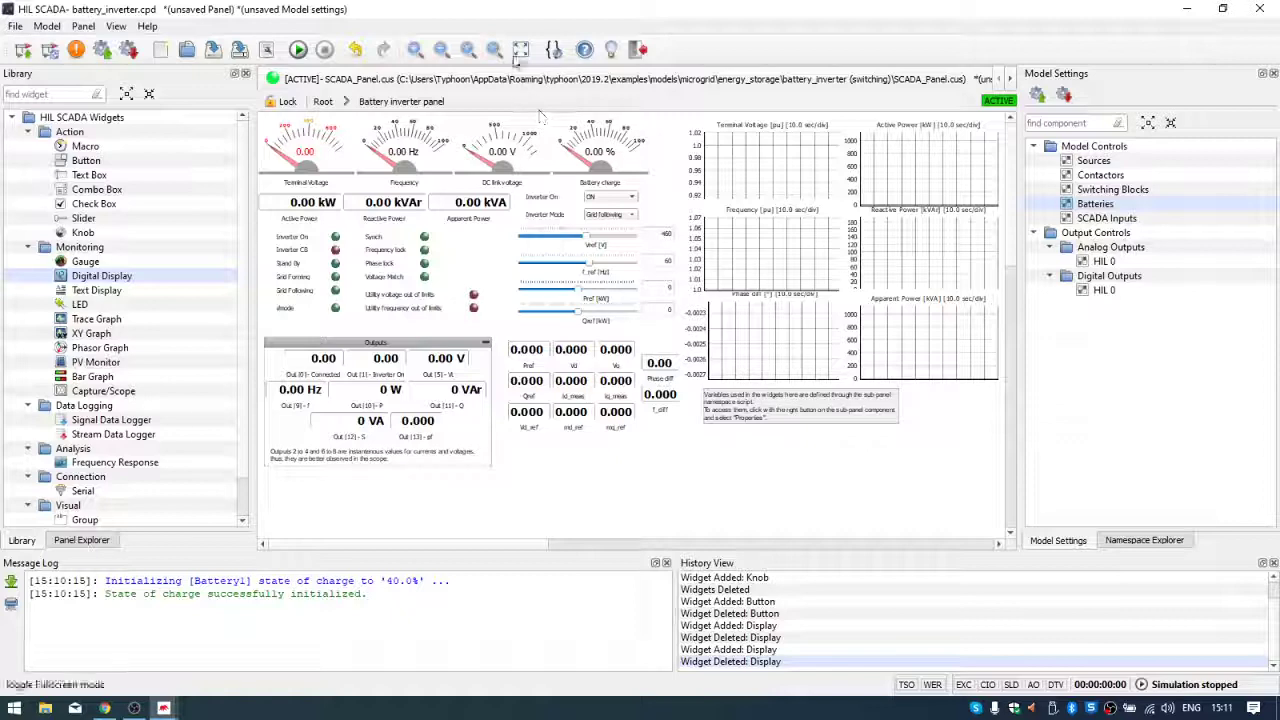
{"action": "left_click", "coordinate": [520, 50]}
{"action": "right_click", "coordinate": [435, 398]}
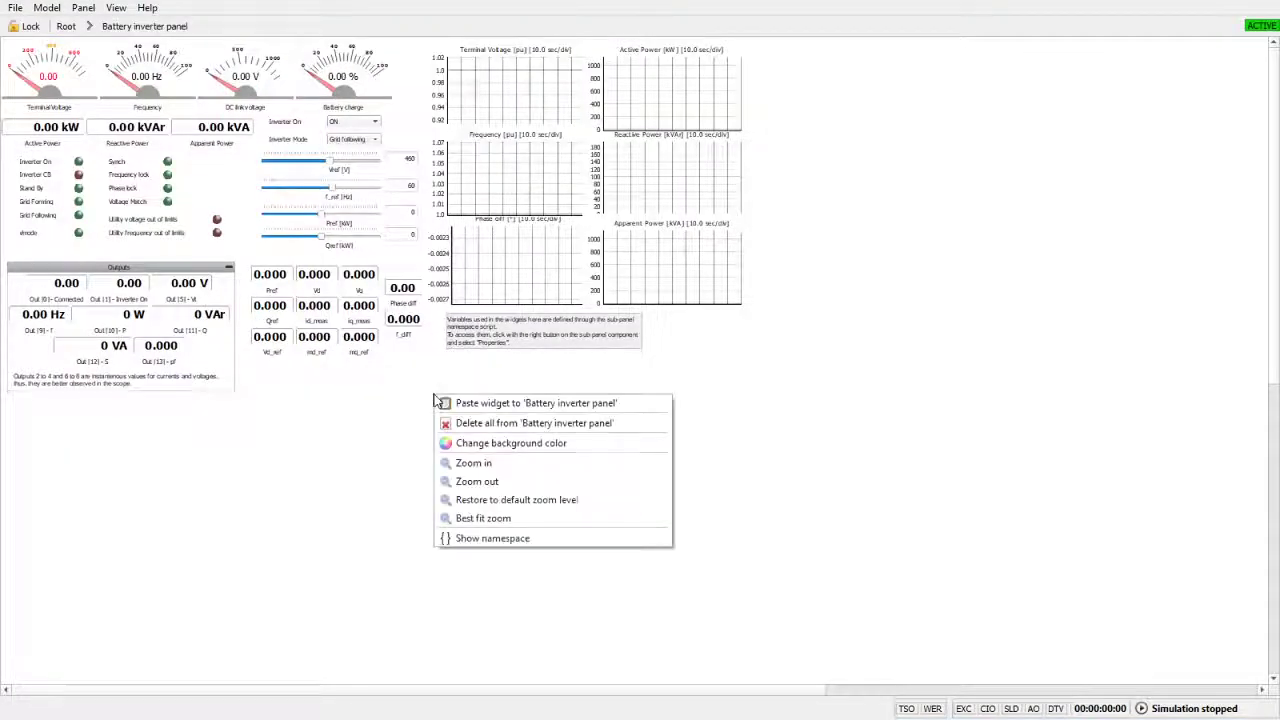
{"action": "left_click", "coordinate": [490, 518]}
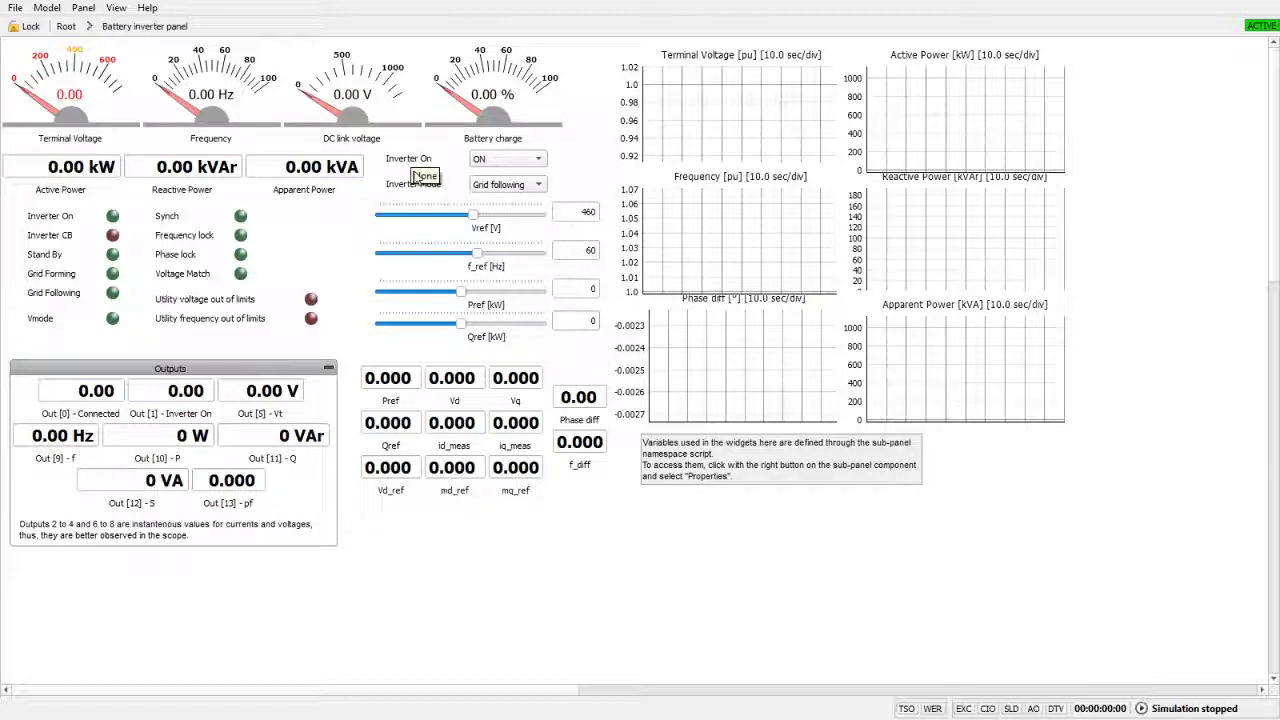
Step: Examine the Inverter On and Inverter Mode controls and the inverter status and synchronization indicators
{"action": "left_click", "coordinate": [421, 158]}
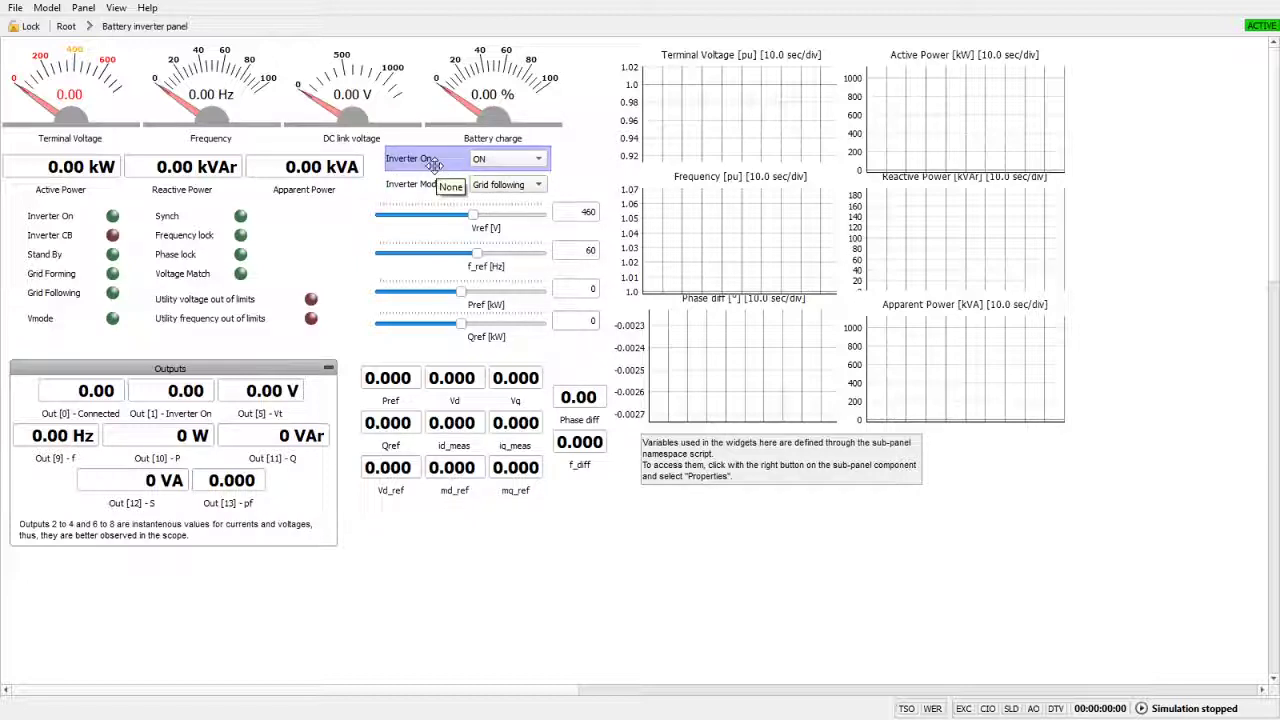
{"action": "left_click", "coordinate": [428, 183]}
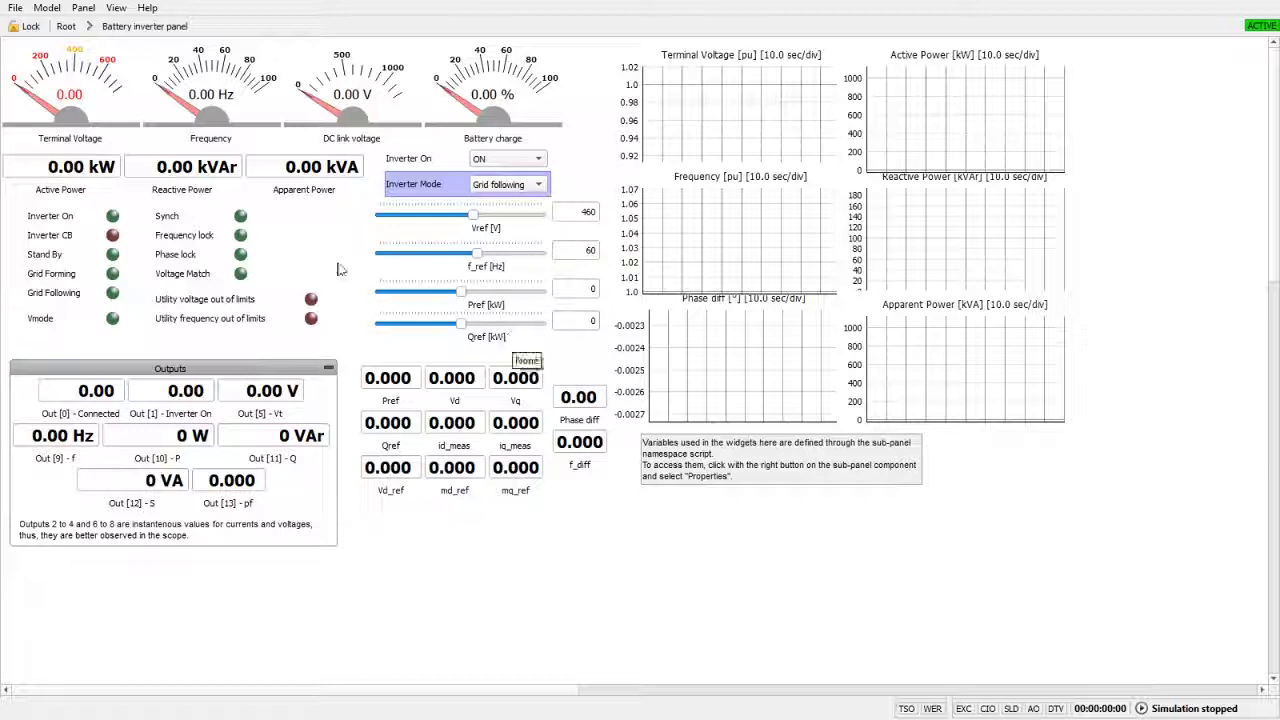
{"action": "left_click", "coordinate": [50, 216]}
{"action": "left_click", "coordinate": [212, 272]}
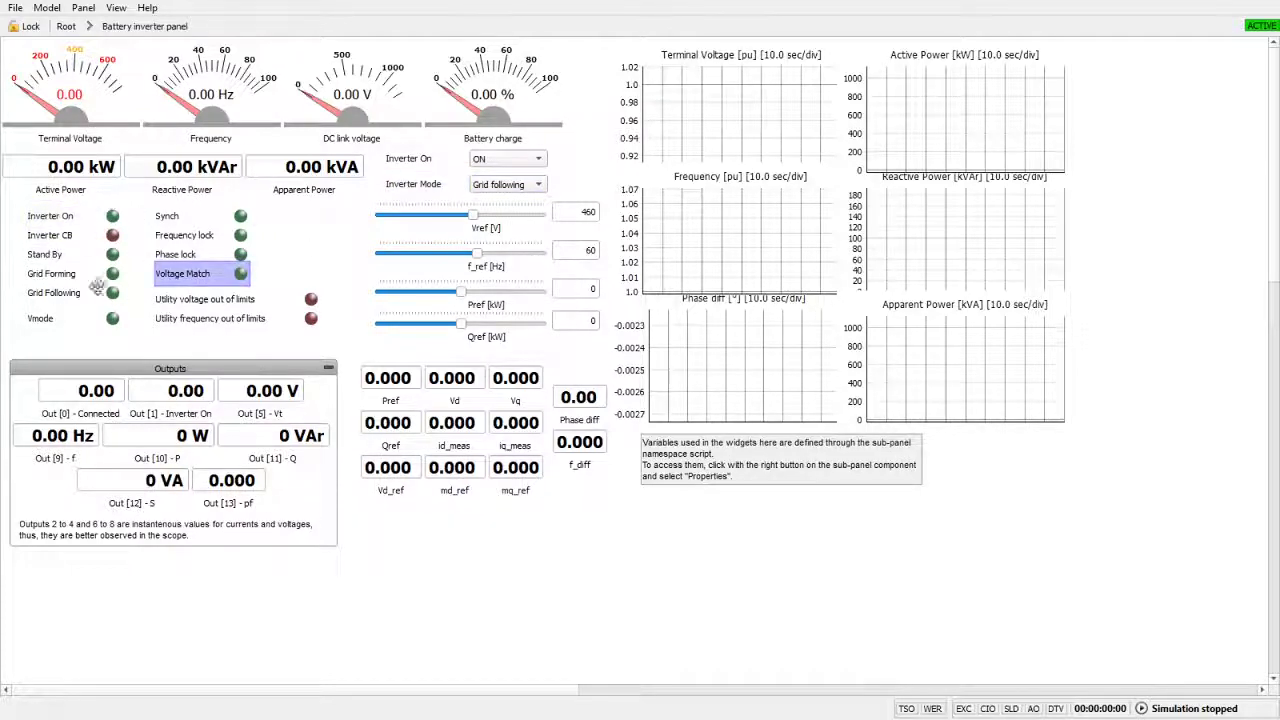
{"action": "left_click", "coordinate": [436, 330]}
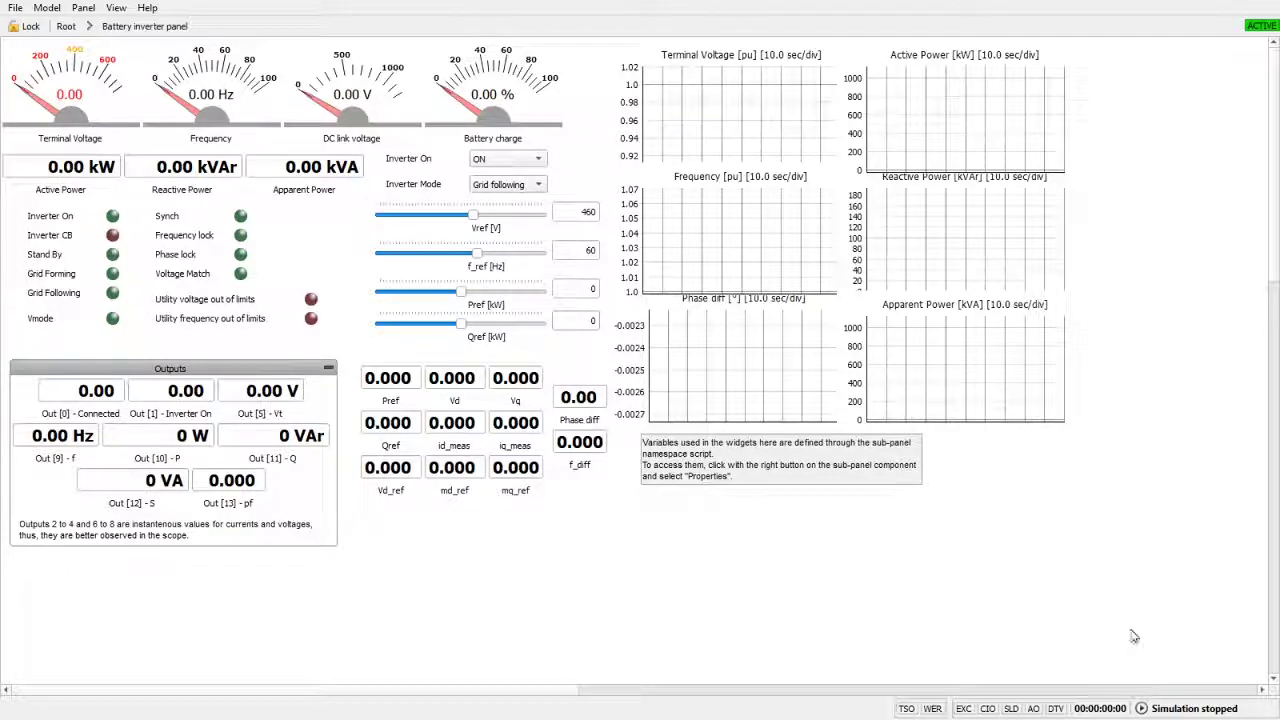
Step: Start the simulation, set Inverter Mode to Grid forming and switch Inverter On to ON
{"action": "left_click", "coordinate": [1142, 708]}
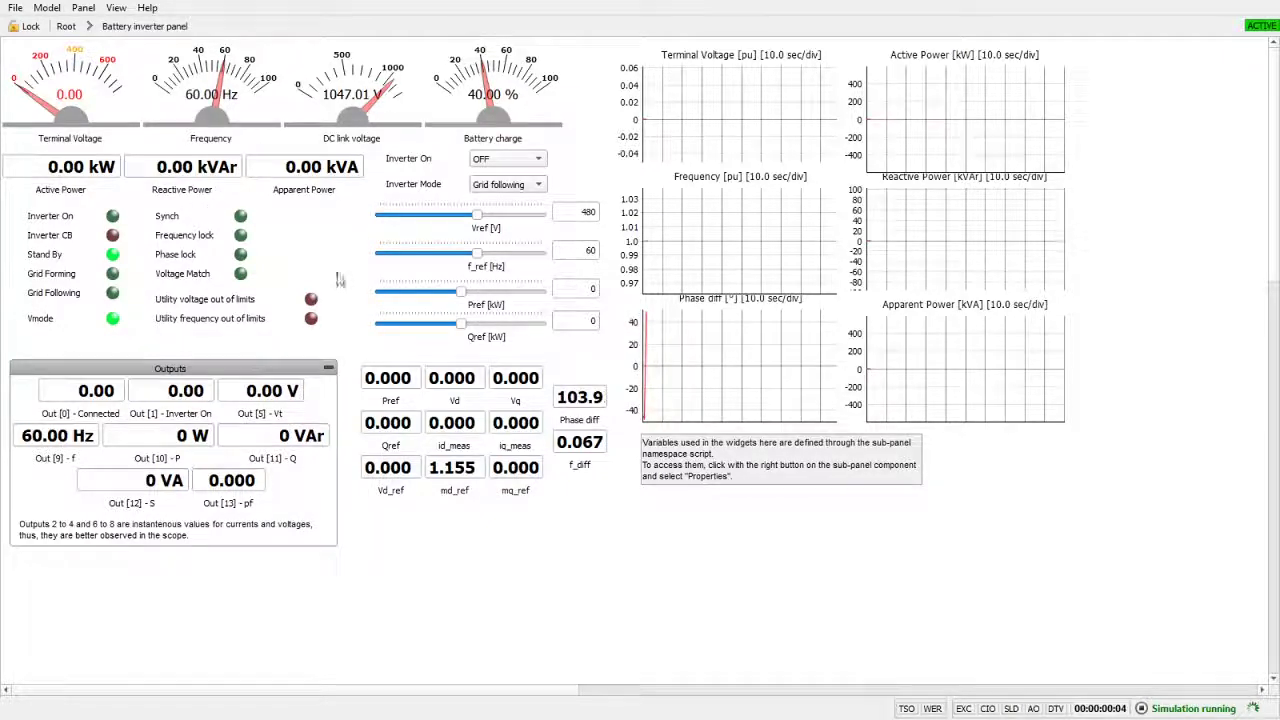
{"action": "left_click", "coordinate": [538, 188]}
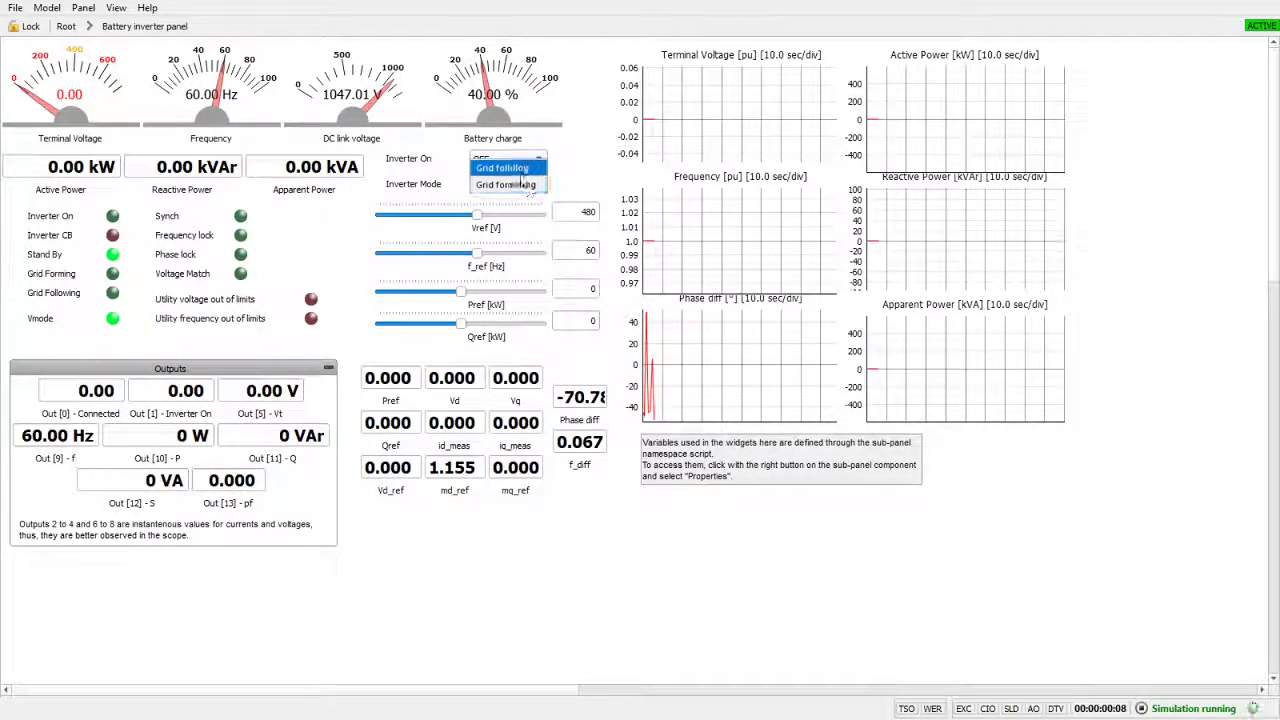
{"action": "left_click", "coordinate": [530, 168]}
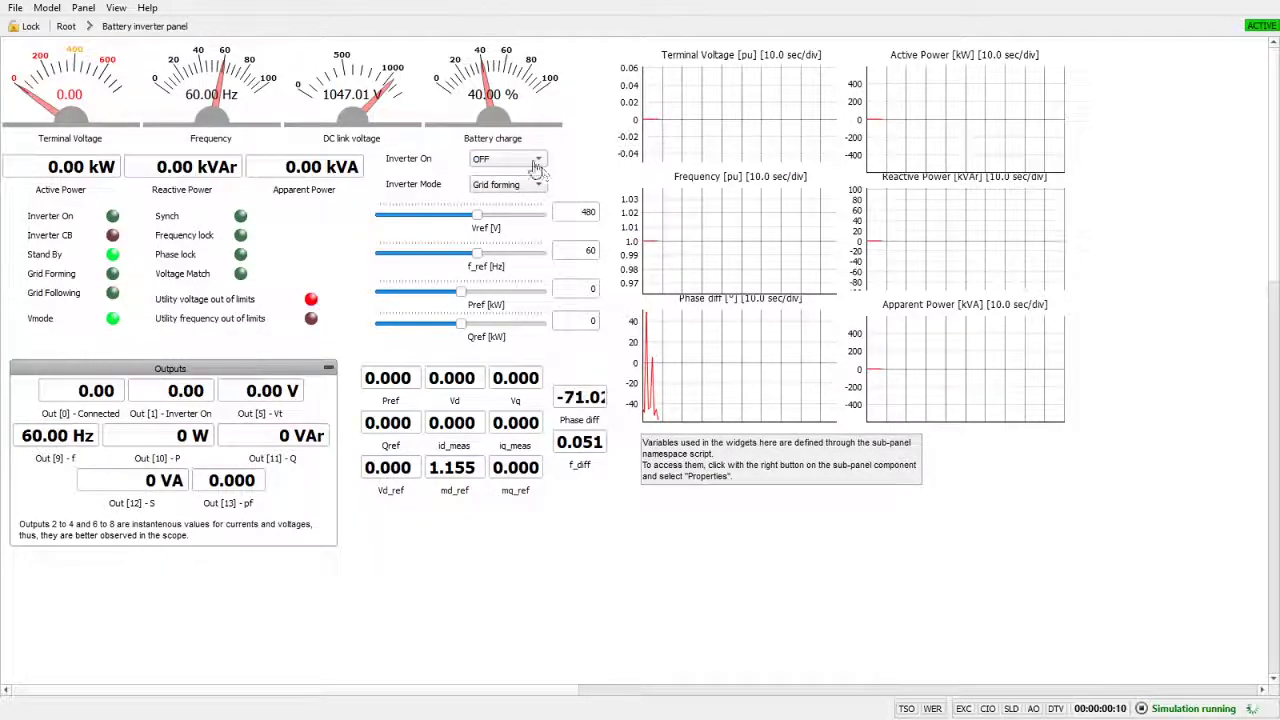
{"action": "left_click", "coordinate": [531, 160]}
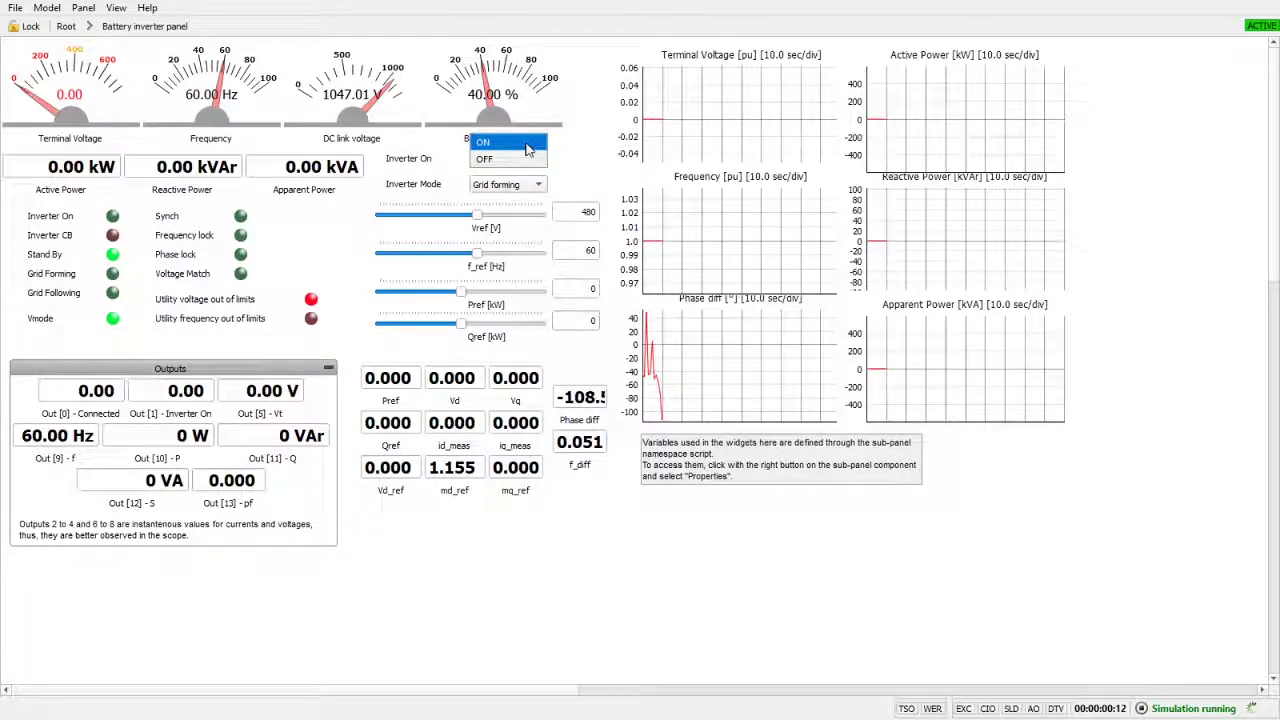
{"action": "left_click", "coordinate": [527, 144]}
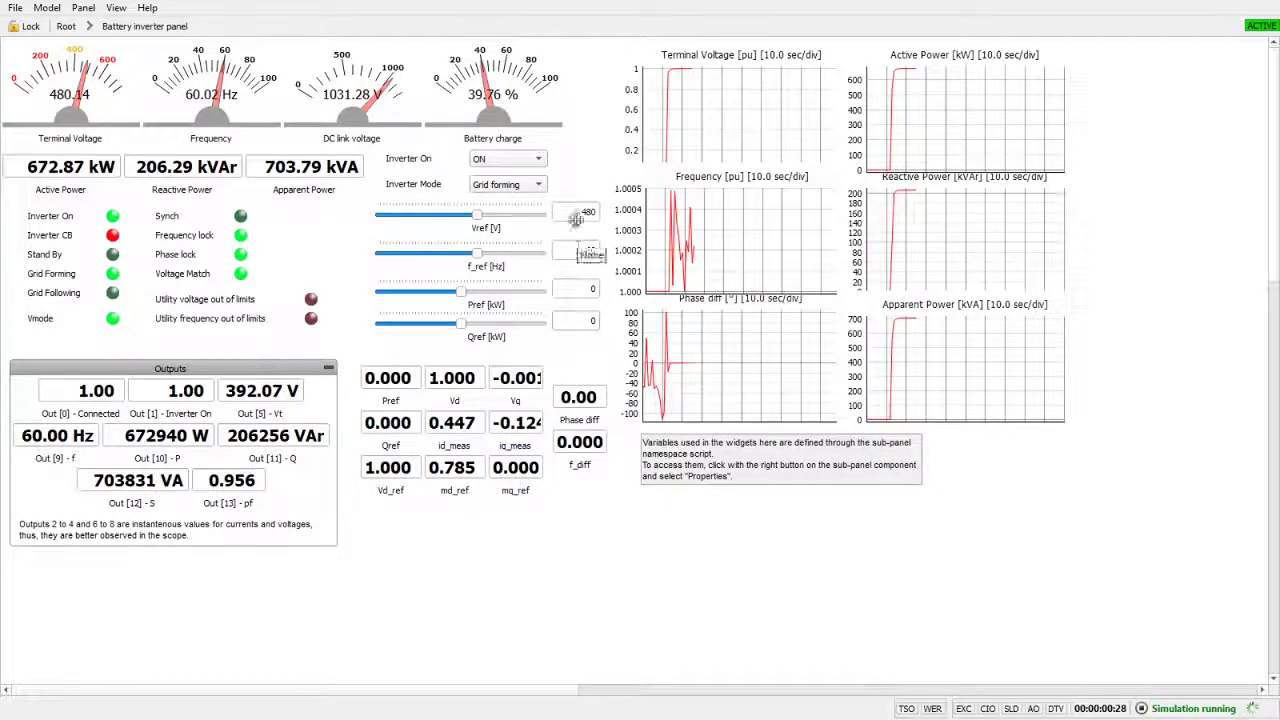
Step: Vary the inverter's voltage reference Vref to 490 V, 470 V and back to 480 V
{"action": "double_click", "coordinate": [584, 213]}
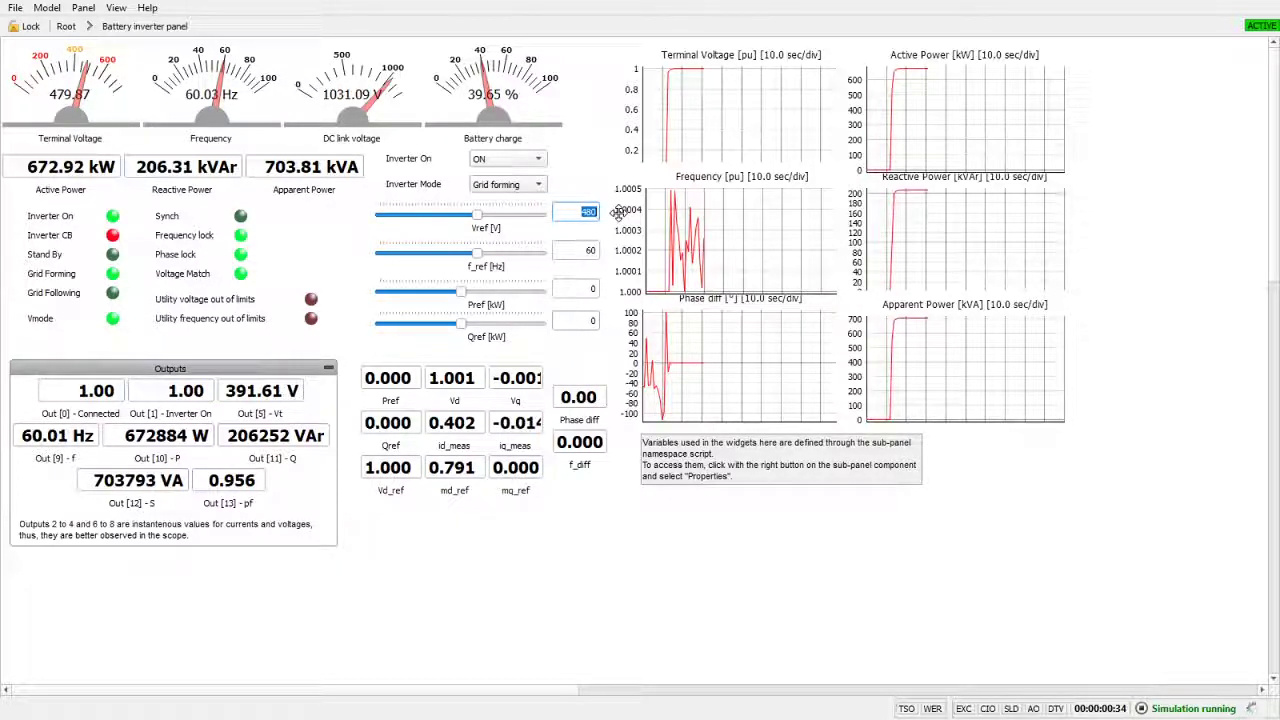
{"action": "type", "text": "490"}
{"action": "key", "text": "Return"}
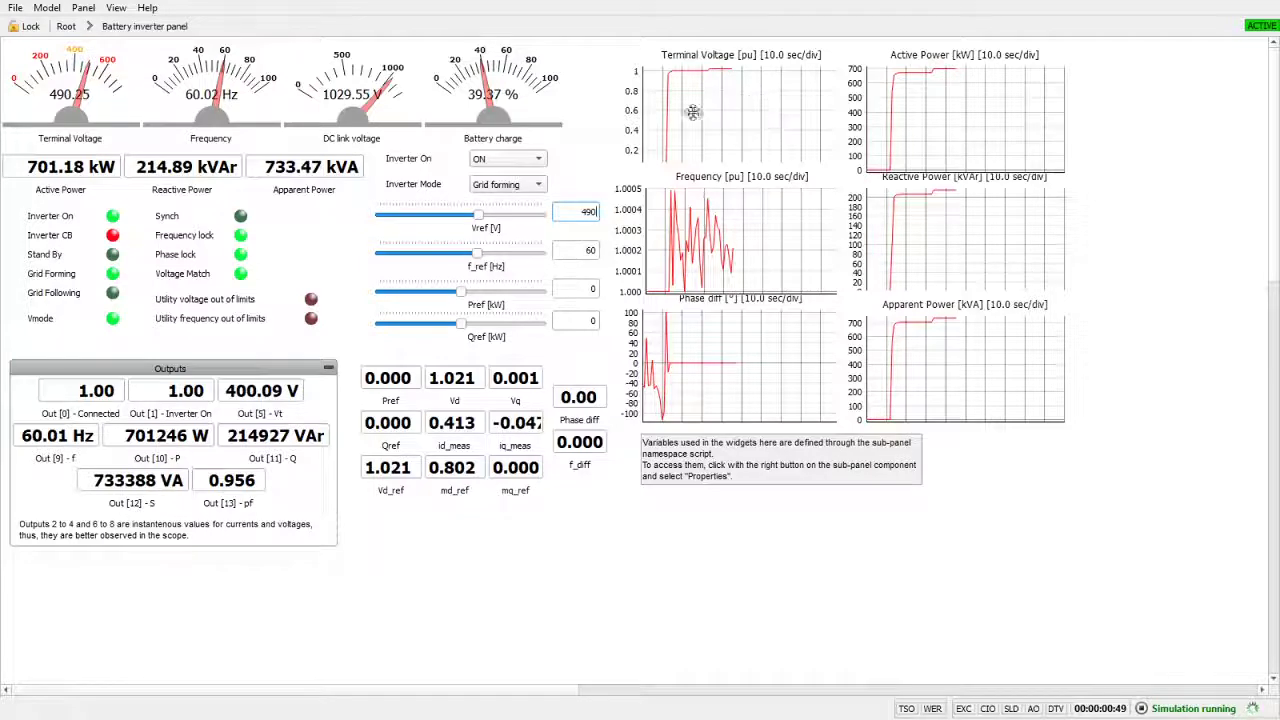
{"action": "double_click", "coordinate": [583, 211]}
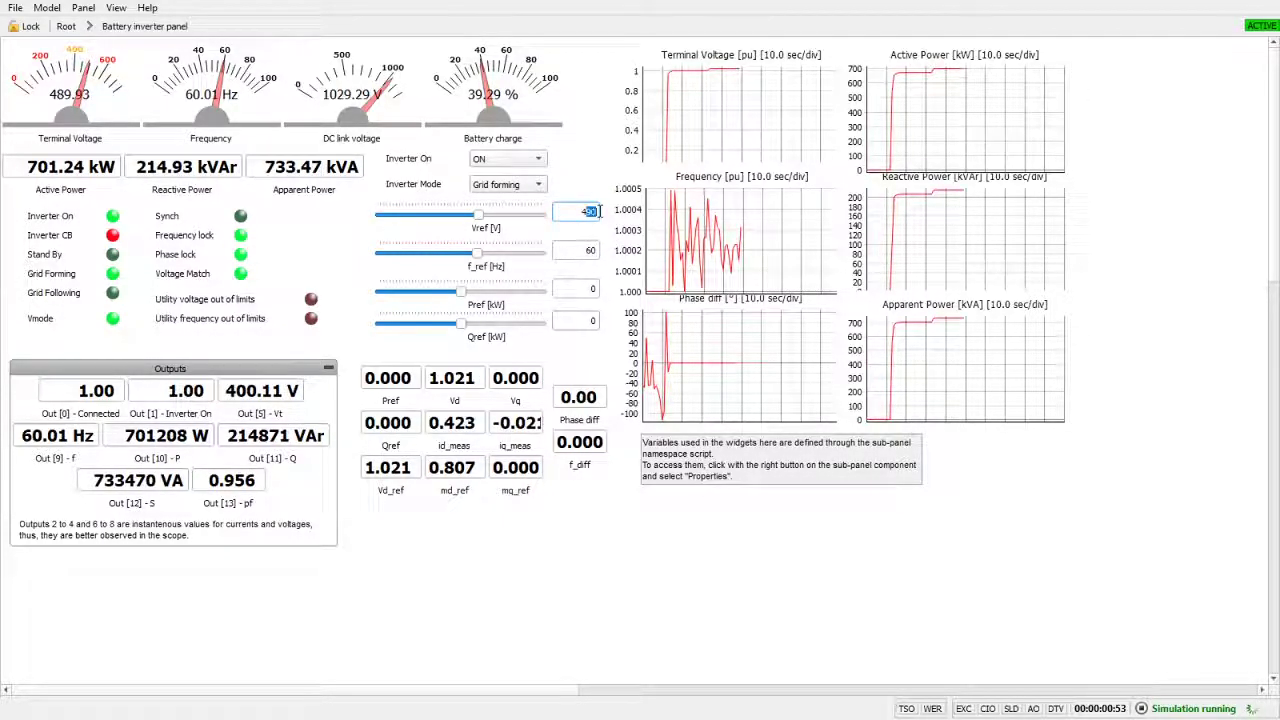
{"action": "type", "text": "470"}
{"action": "key", "text": "Return"}
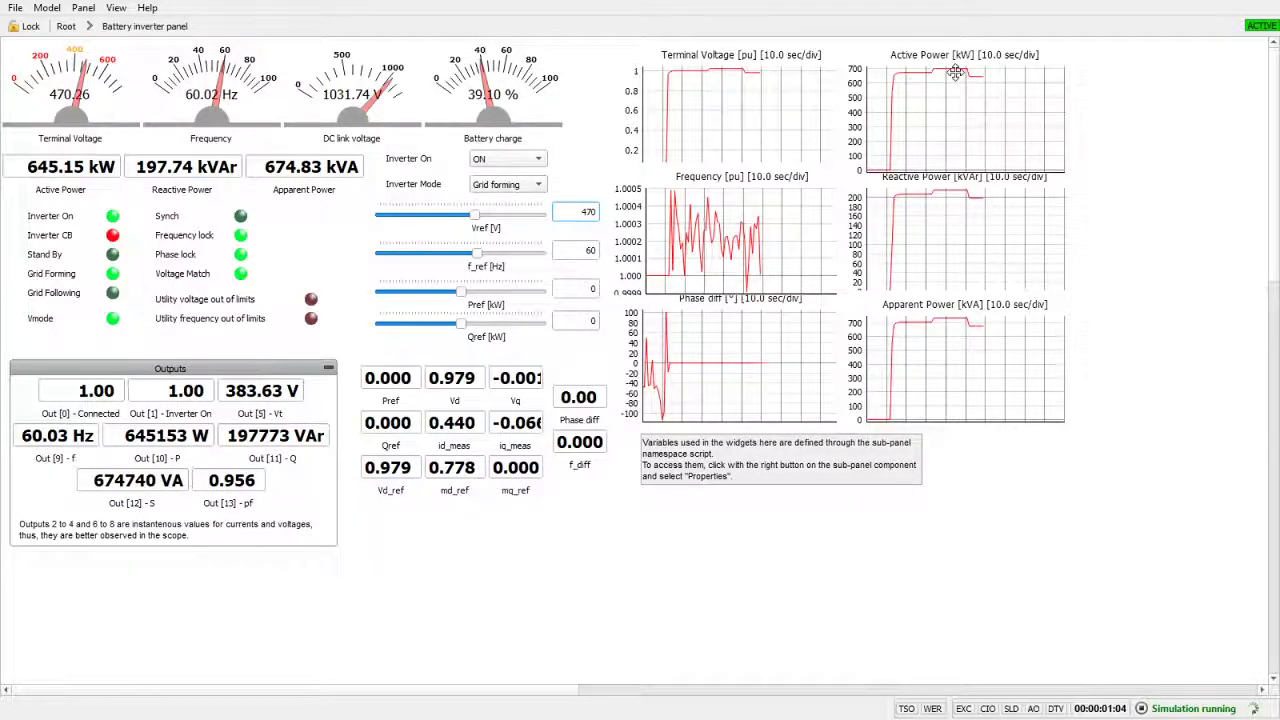
{"action": "double_click", "coordinate": [583, 212]}
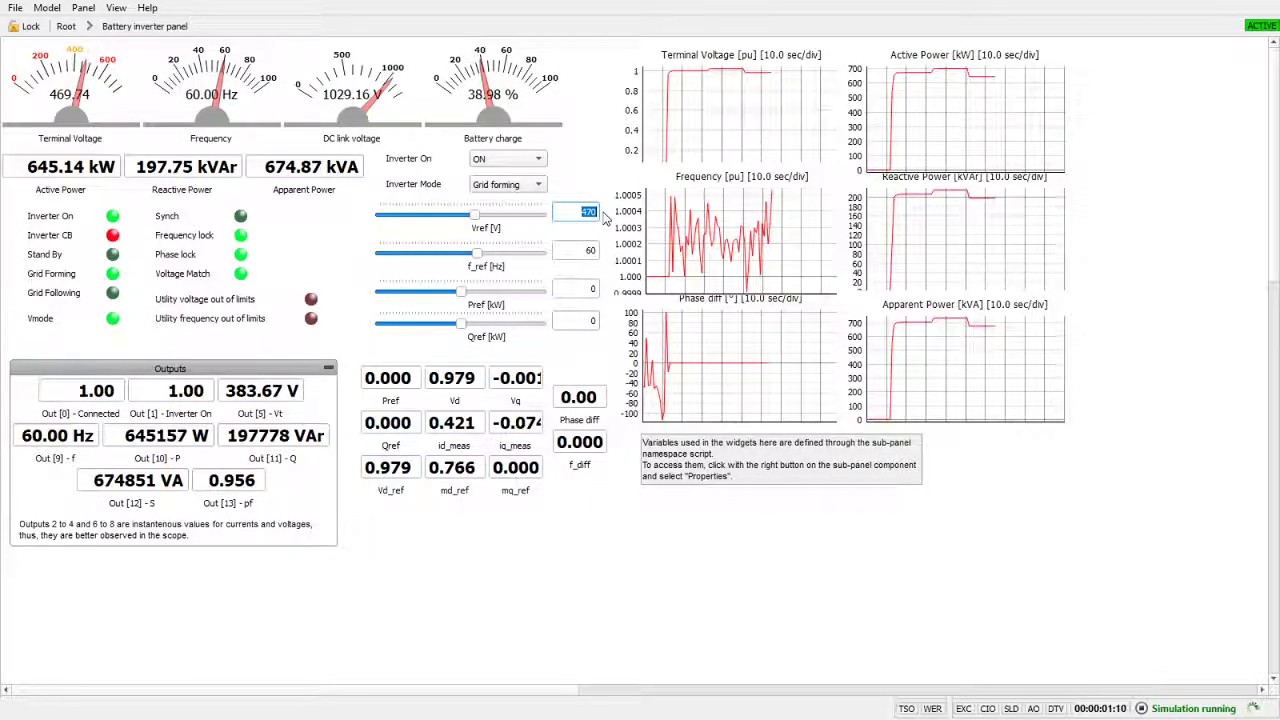
{"action": "type", "text": "480"}
{"action": "key", "text": "Return"}
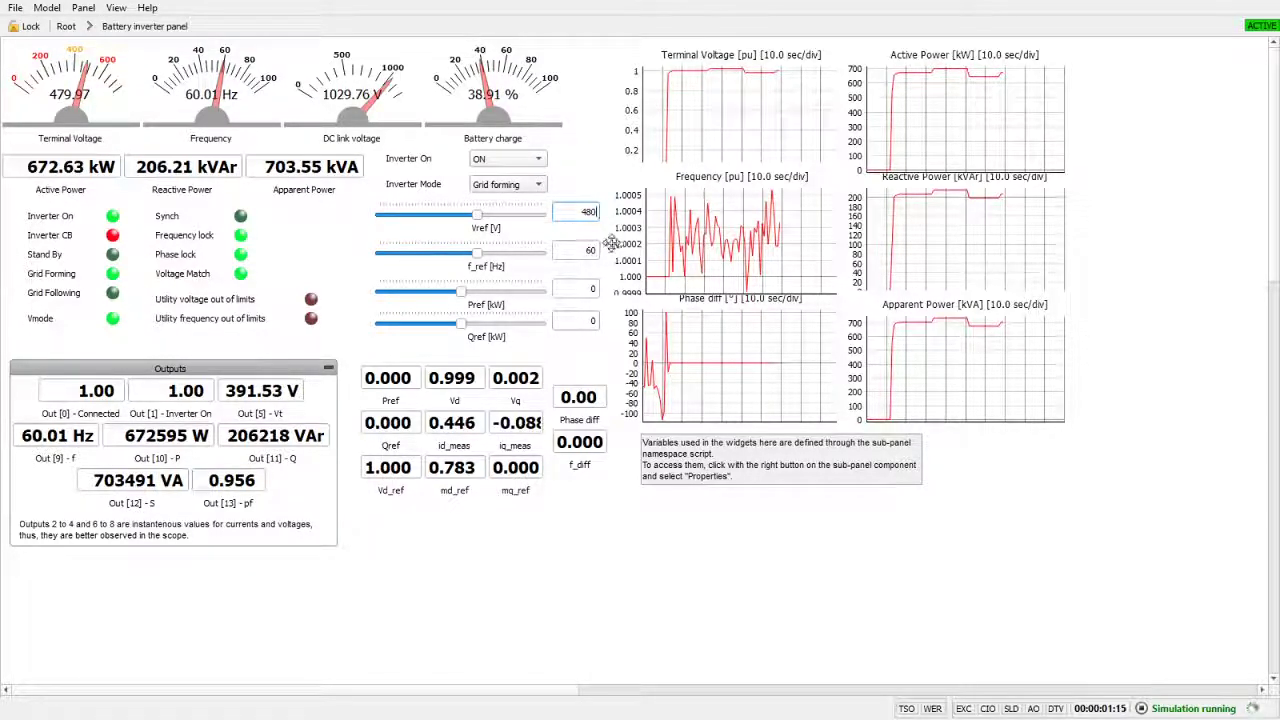
Step: Vary the inverter's frequency reference f_ref to 62 Hz, 59 Hz and back to 60 Hz
{"action": "double_click", "coordinate": [593, 251]}
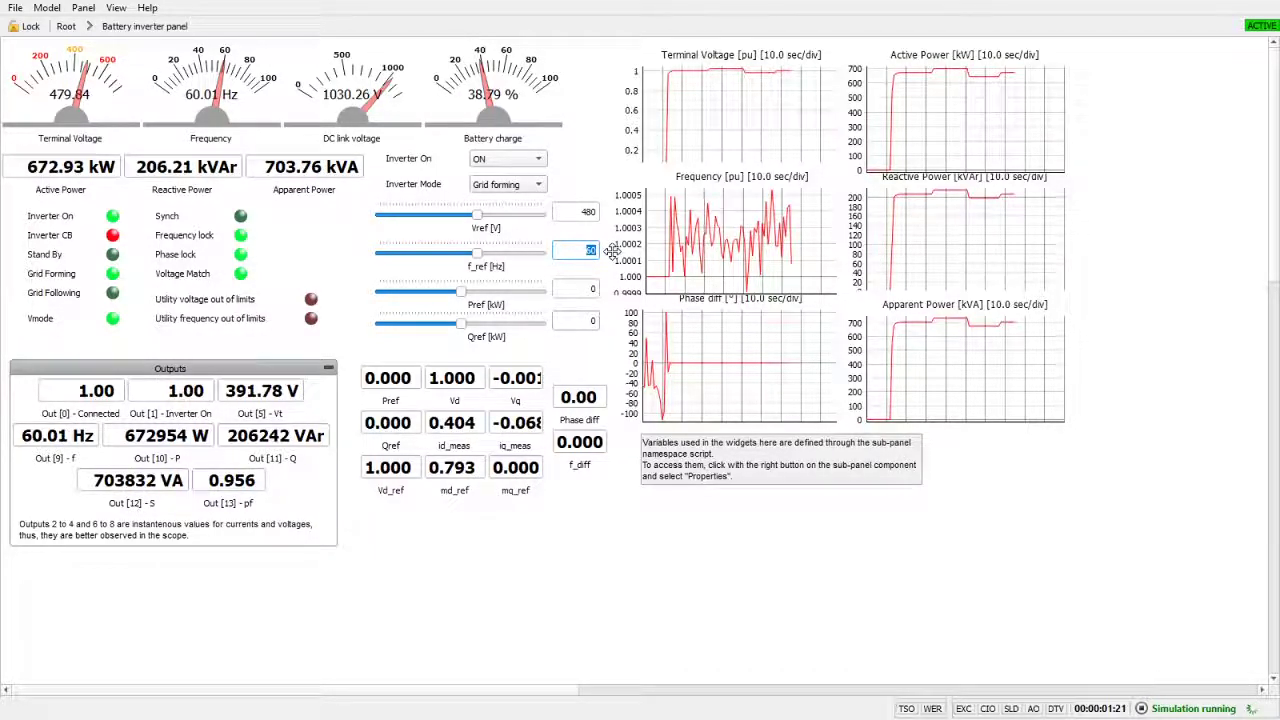
{"action": "type", "text": "62"}
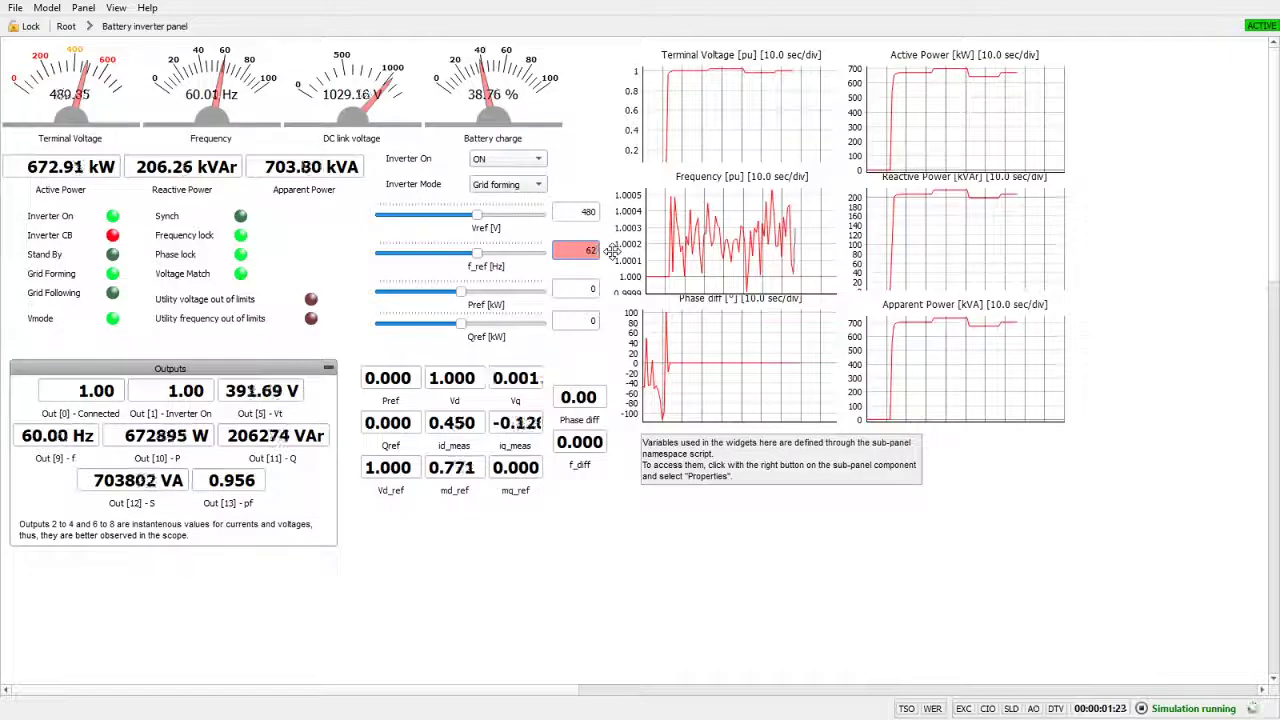
{"action": "key", "text": "Return"}
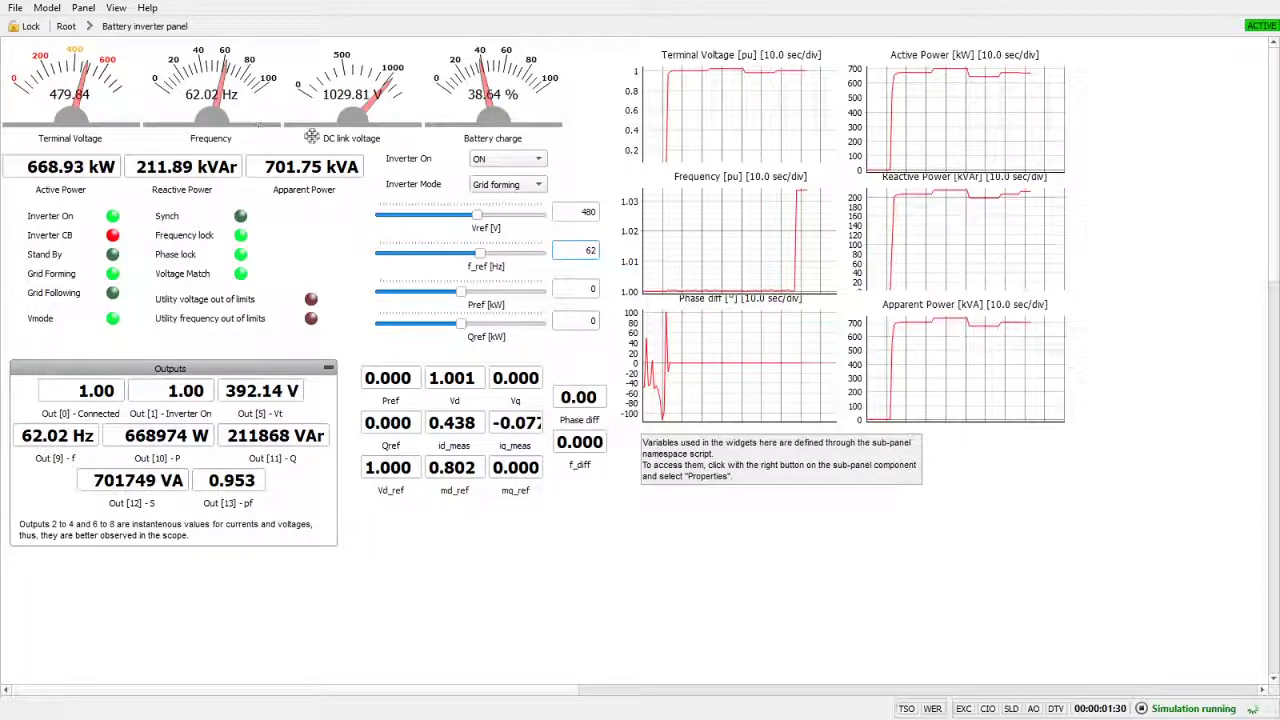
{"action": "double_click", "coordinate": [591, 251]}
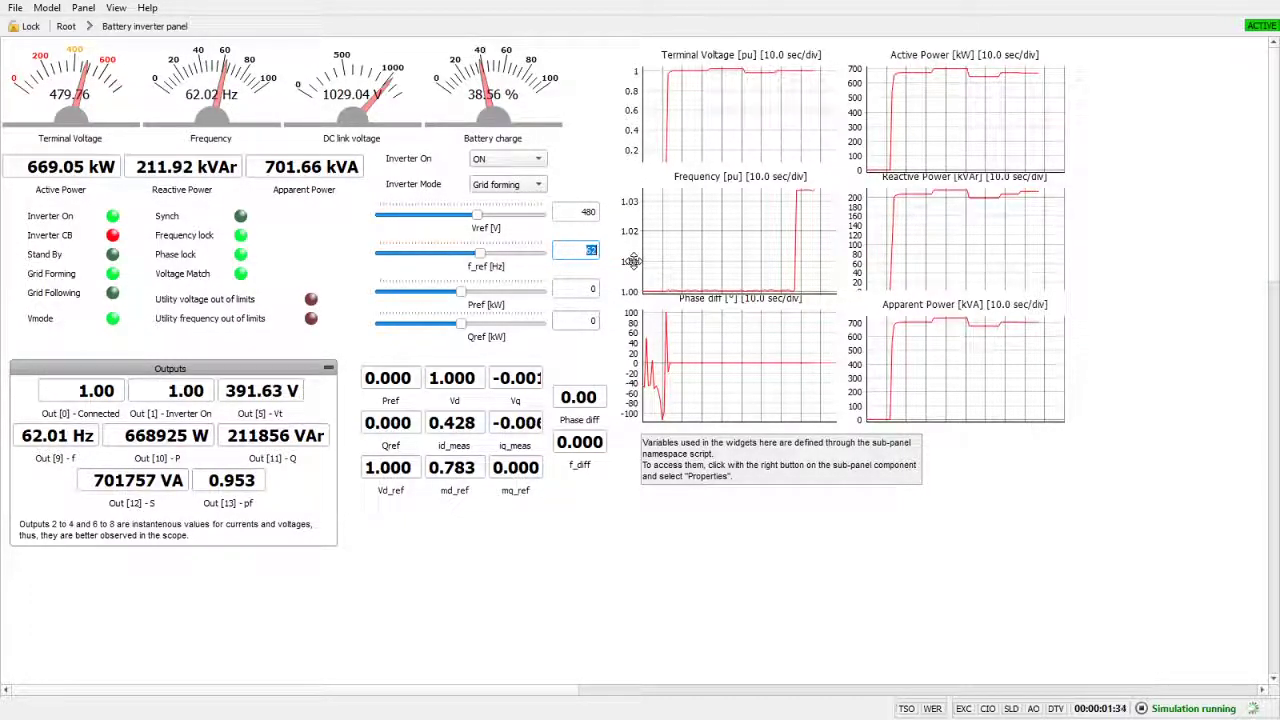
{"action": "type", "text": "59"}
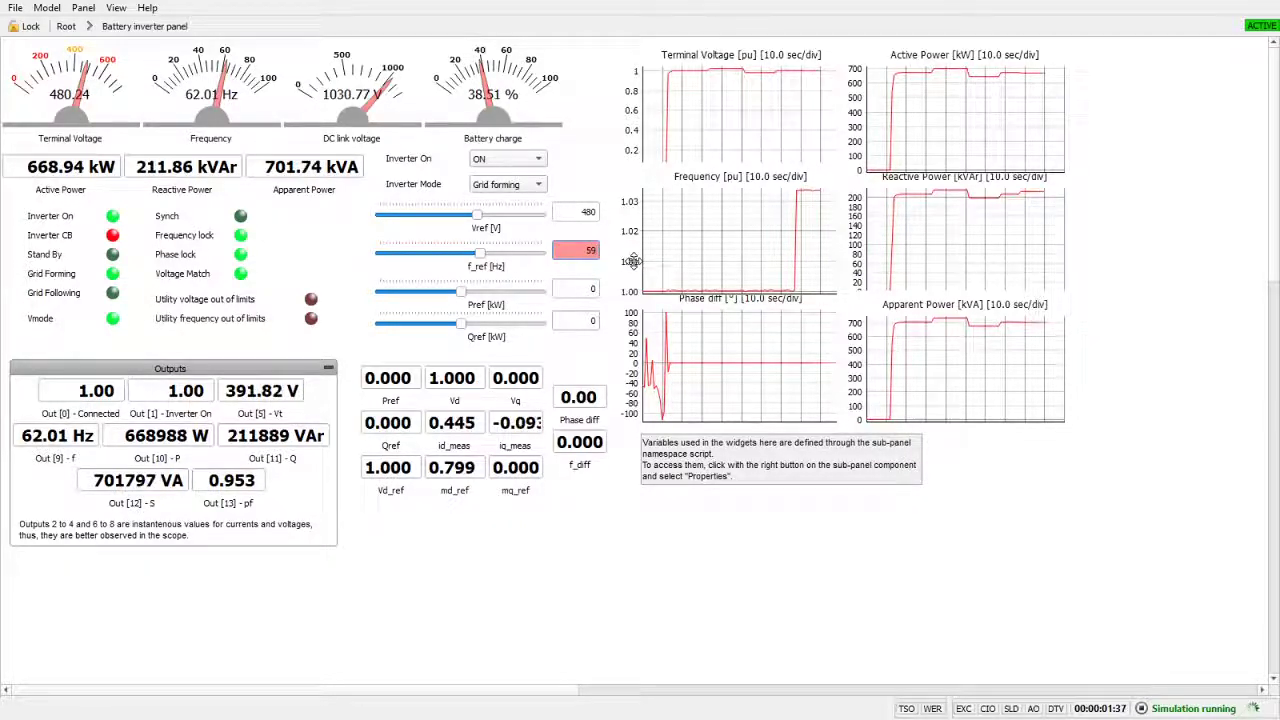
{"action": "key", "text": "Return"}
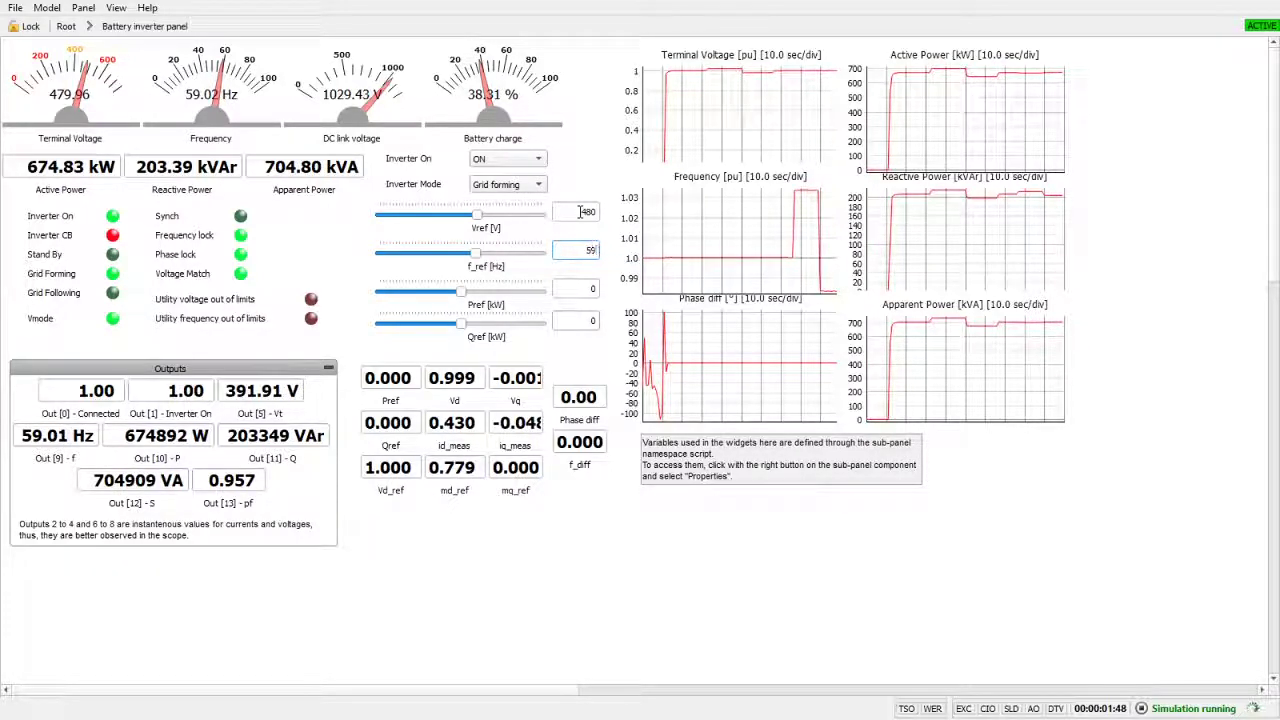
{"action": "key", "text": "BackSpace"}
{"action": "key", "text": "BackSpace"}
{"action": "type", "text": "60"}
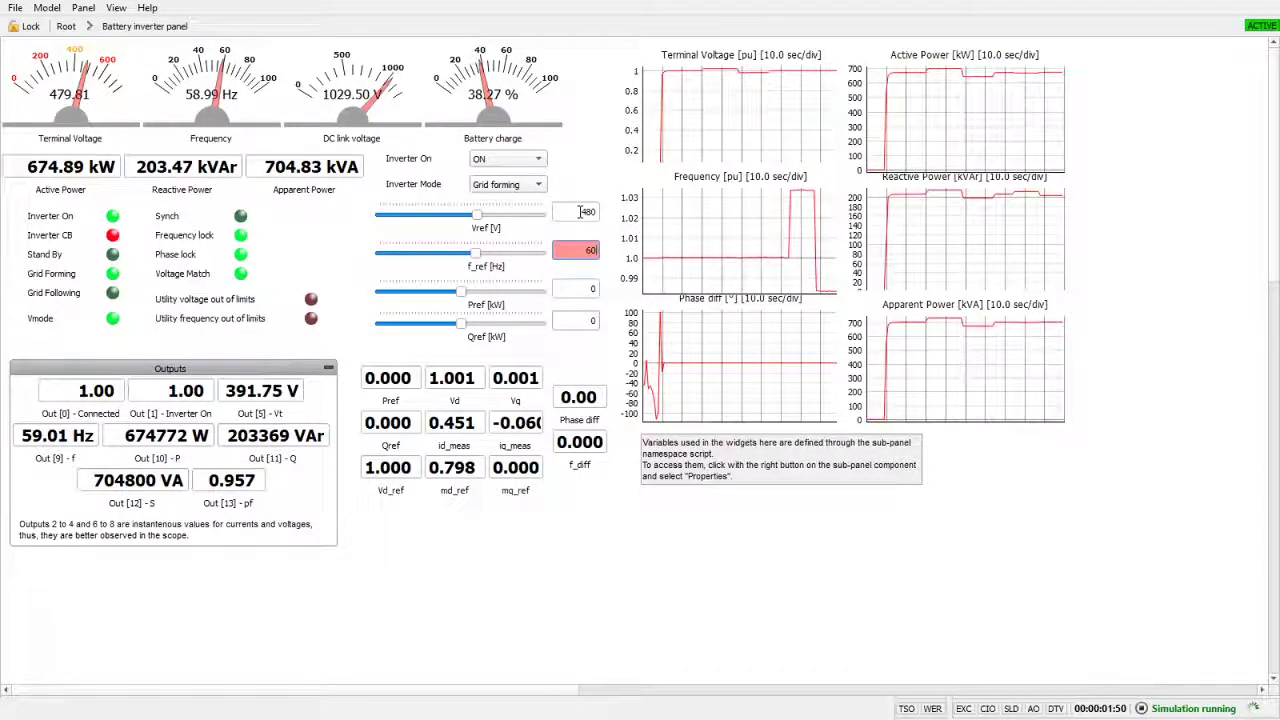
{"action": "key", "text": "Return"}
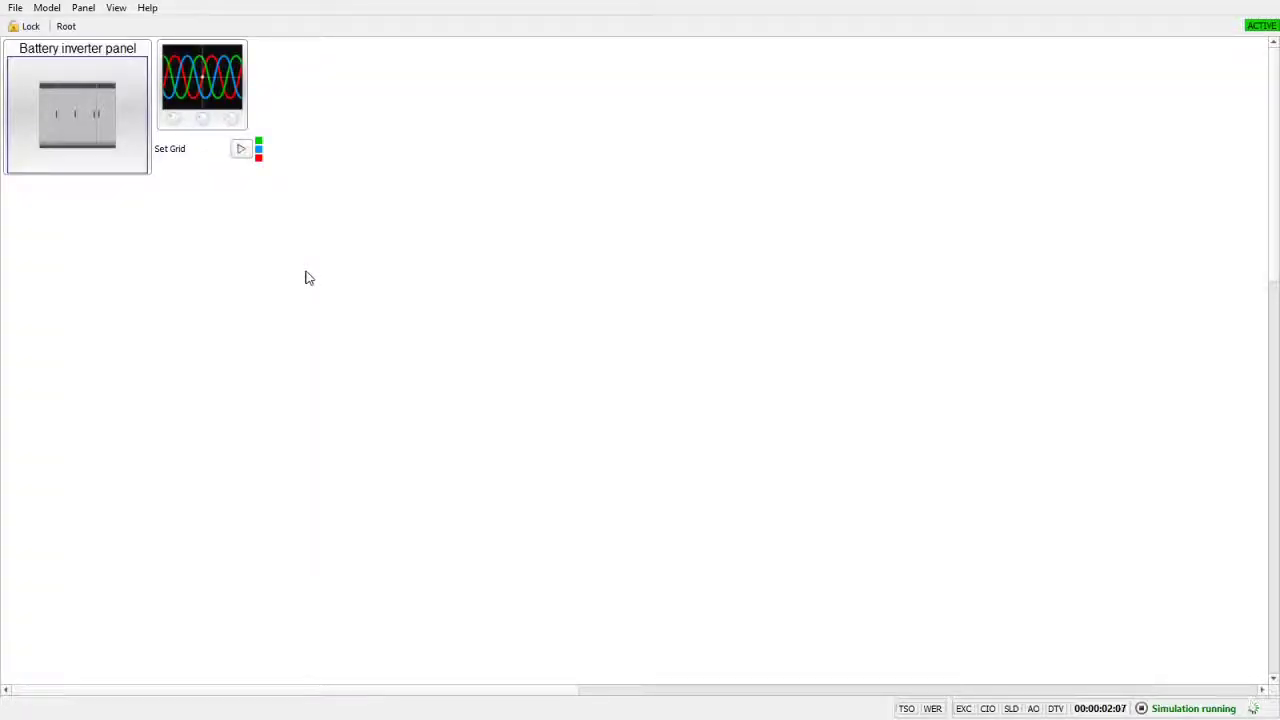
Step: Open the root panel's Capture/Scope widget, switch it from Scope to Capture mode and force a capture of the inverter signals
{"action": "double_click", "coordinate": [206, 96]}
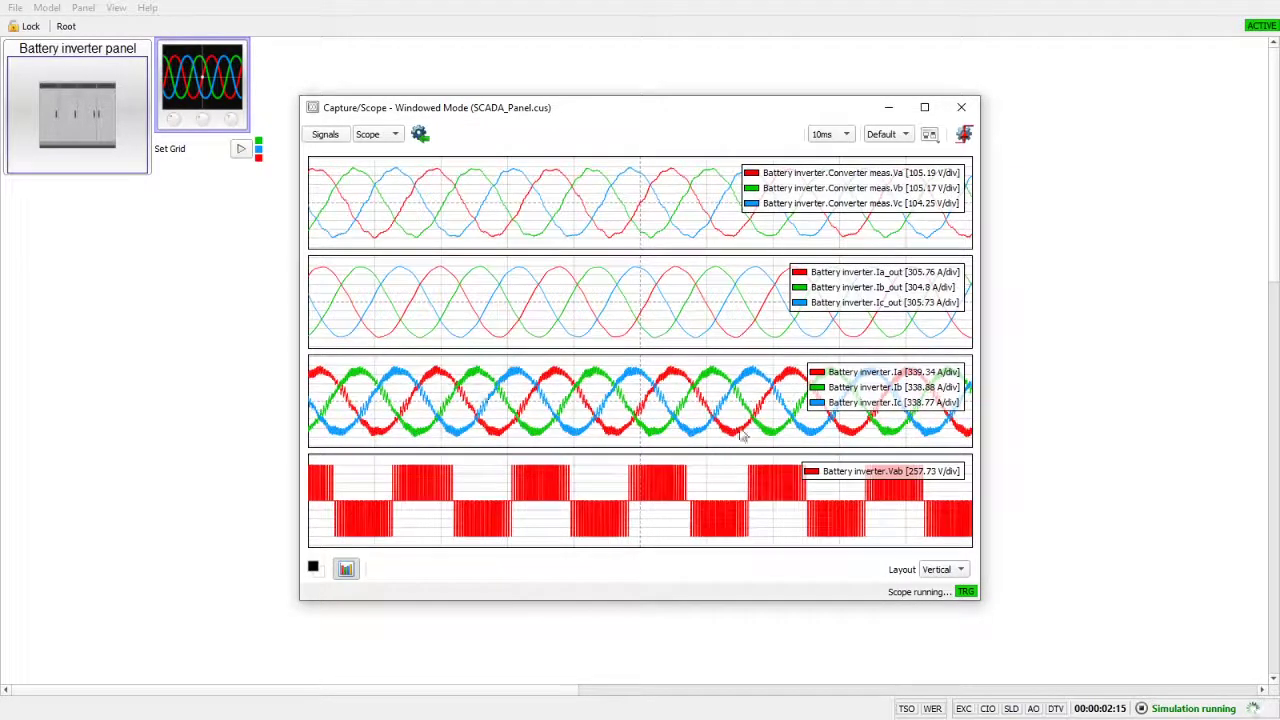
{"action": "left_click_drag", "start_coordinate": [613, 108], "coordinate": [713, 85]}
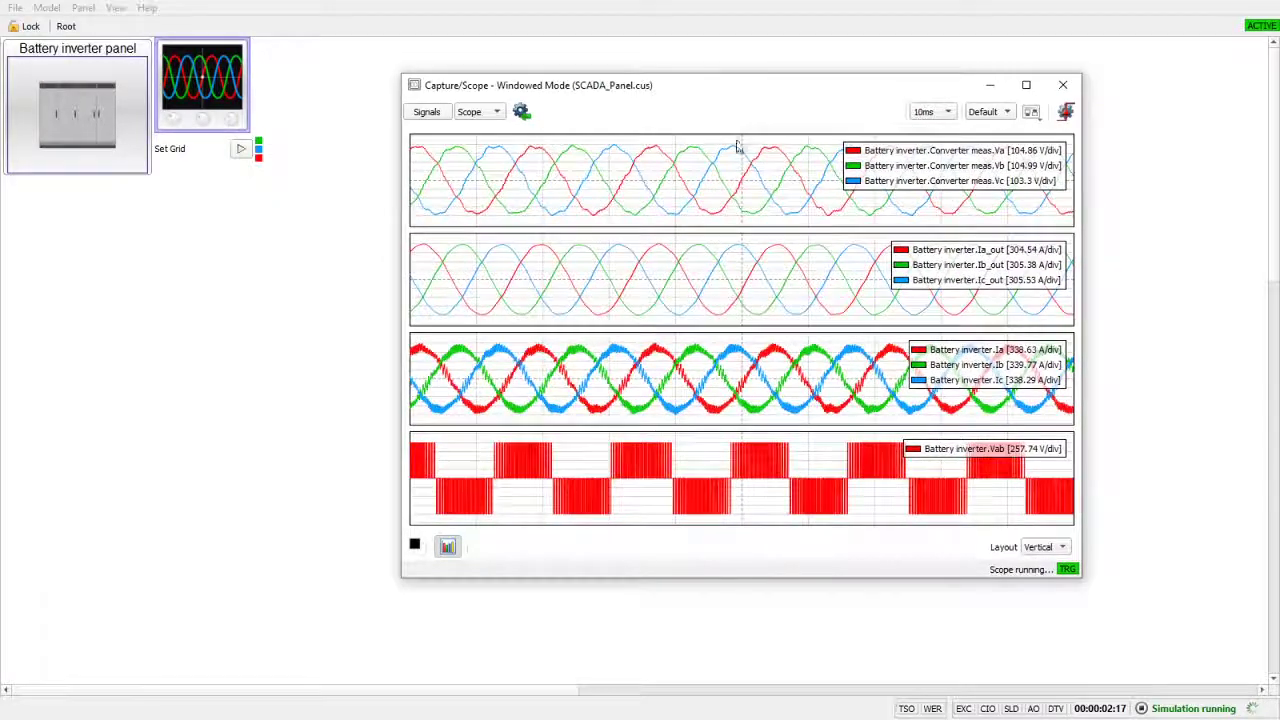
{"action": "left_click", "coordinate": [470, 119]}
{"action": "left_click", "coordinate": [482, 129]}
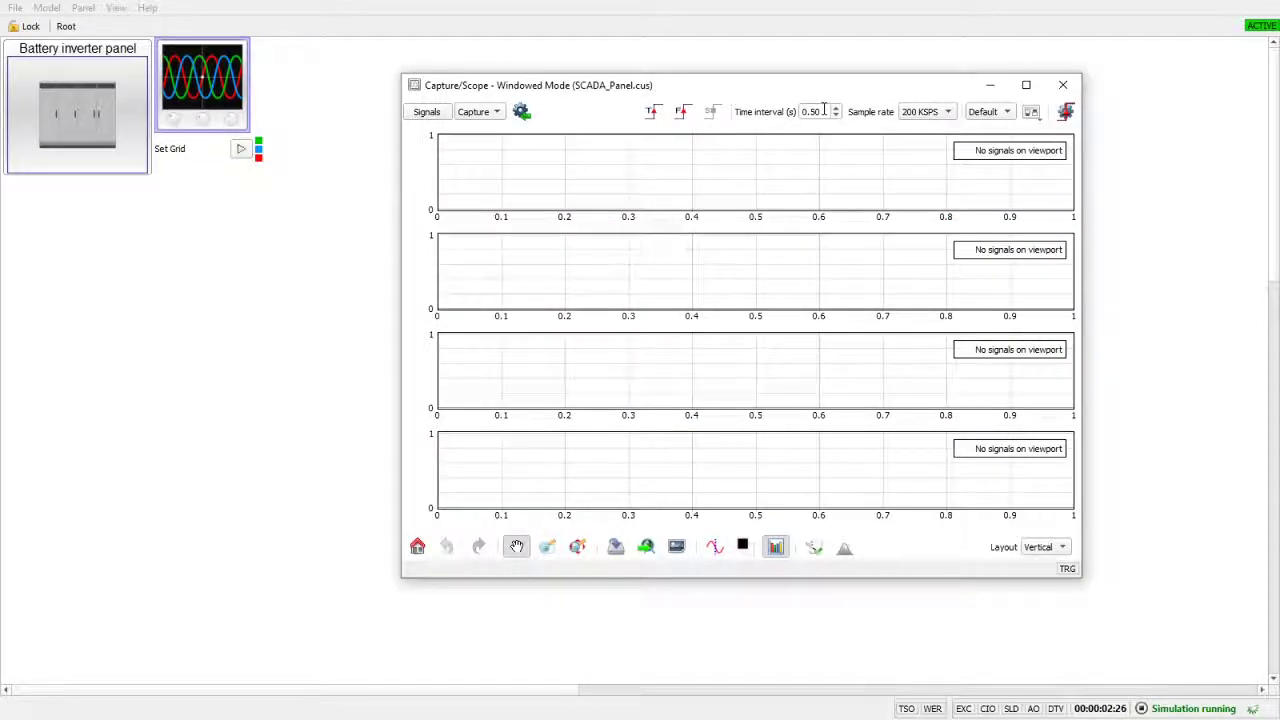
{"action": "left_click", "coordinate": [684, 115]}
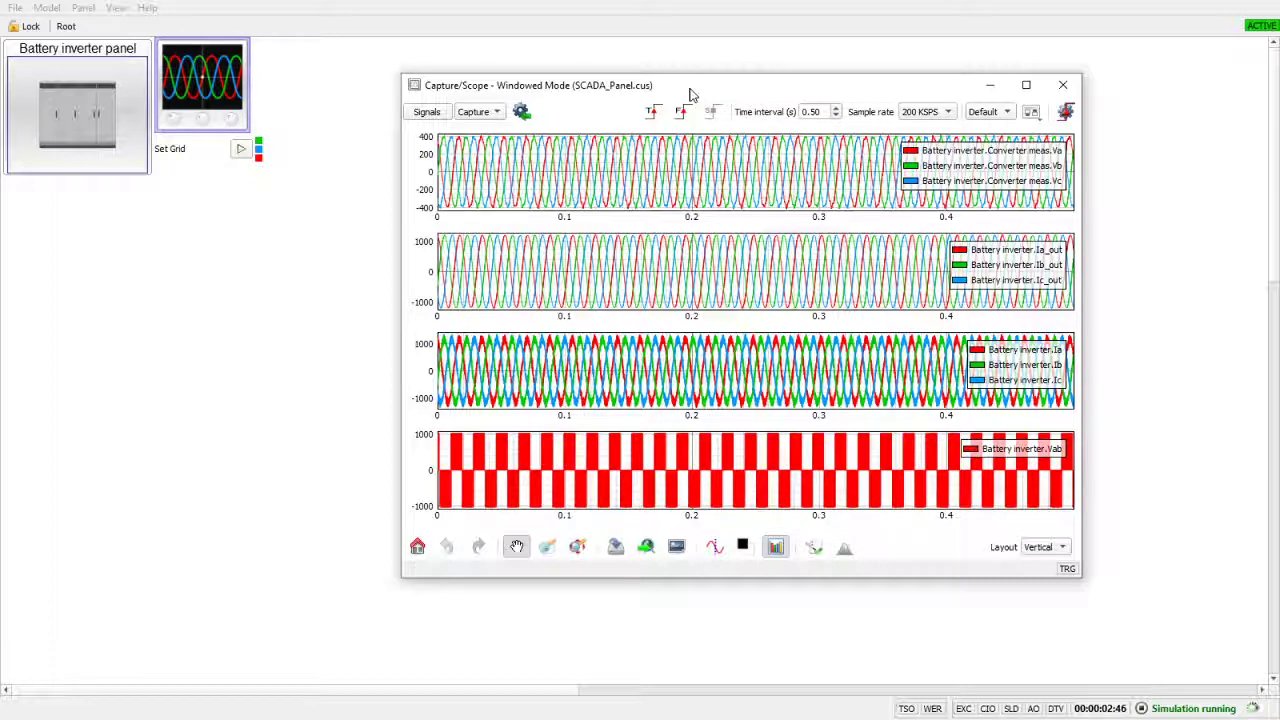
Step: Inspect the captured voltages, currents and Vab pulses at closer zoom, restore the full time range and minimize the scope window
{"action": "left_click", "coordinate": [577, 546]}
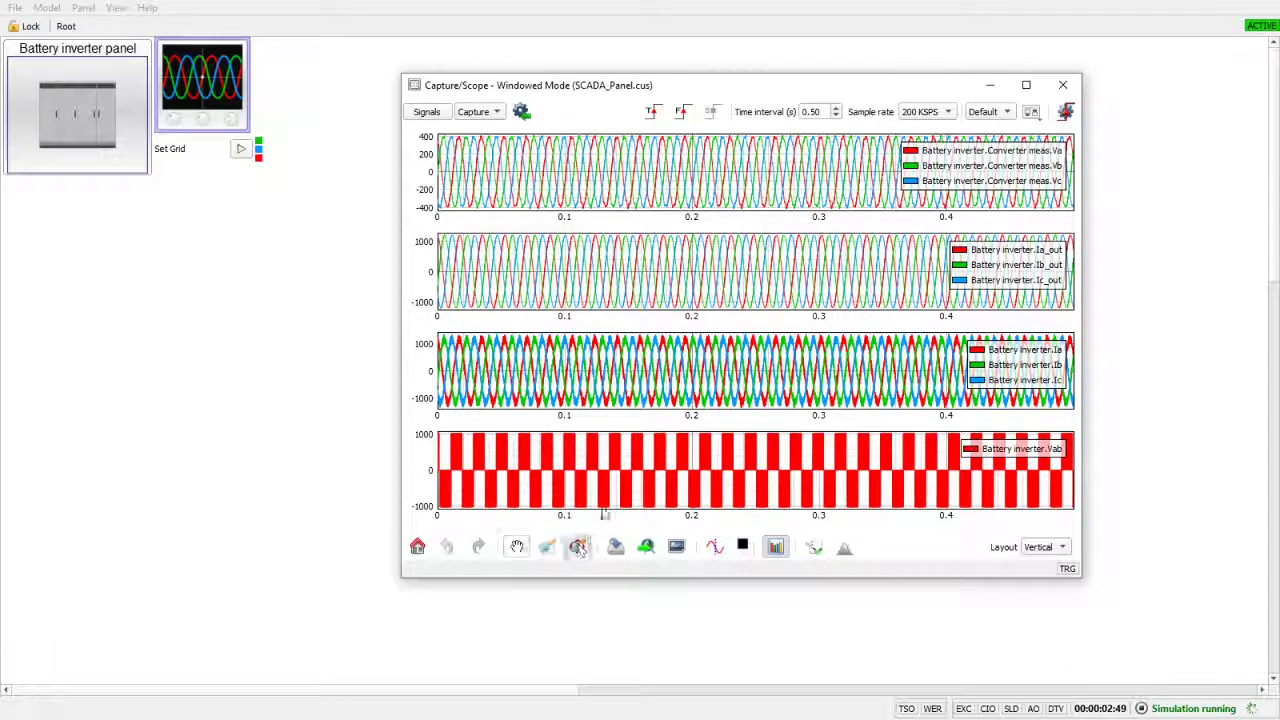
{"action": "left_click_drag", "start_coordinate": [618, 178], "coordinate": [835, 197]}
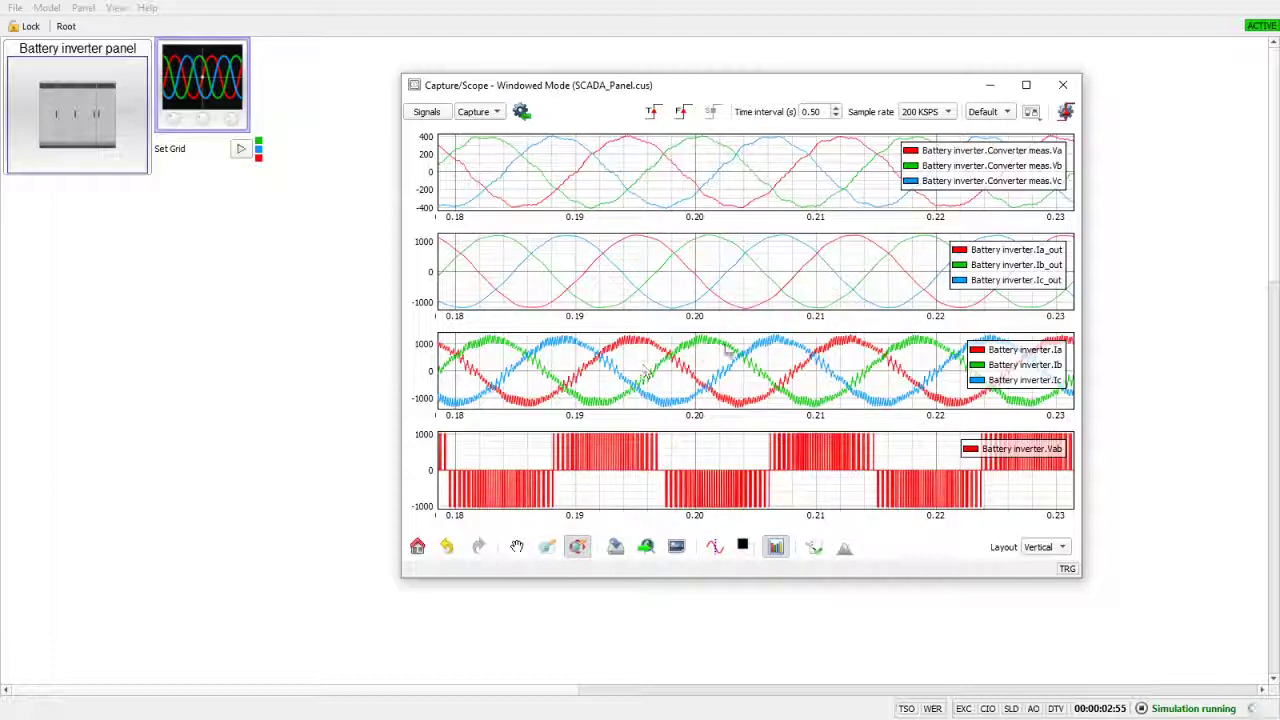
{"action": "left_click_drag", "start_coordinate": [634, 476], "coordinate": [990, 468]}
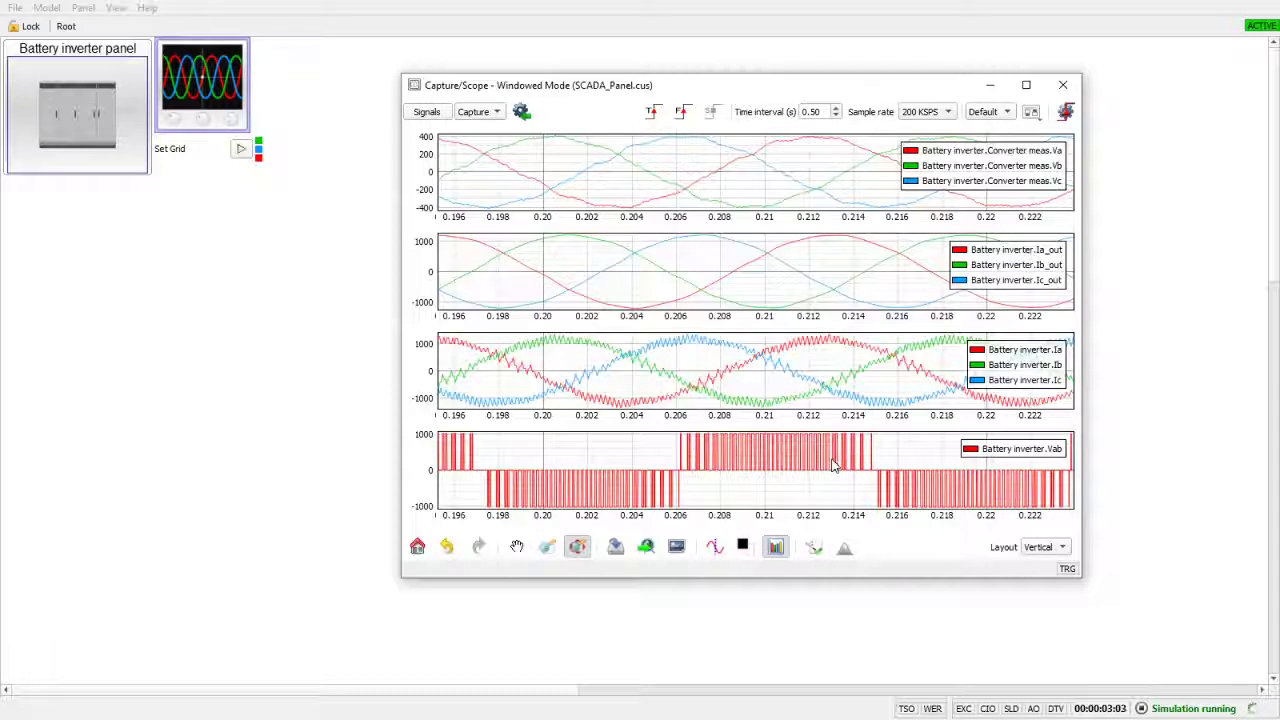
{"action": "left_click", "coordinate": [448, 547]}
{"action": "left_click", "coordinate": [448, 547]}
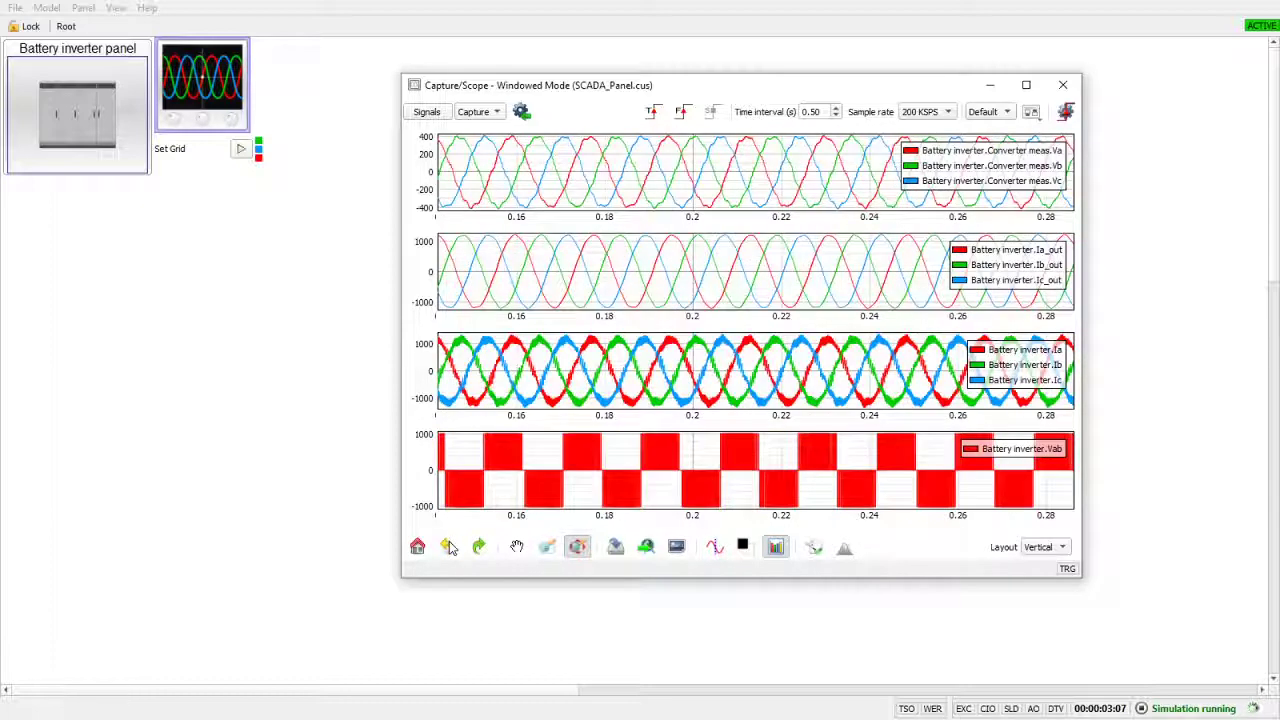
{"action": "left_click", "coordinate": [448, 547]}
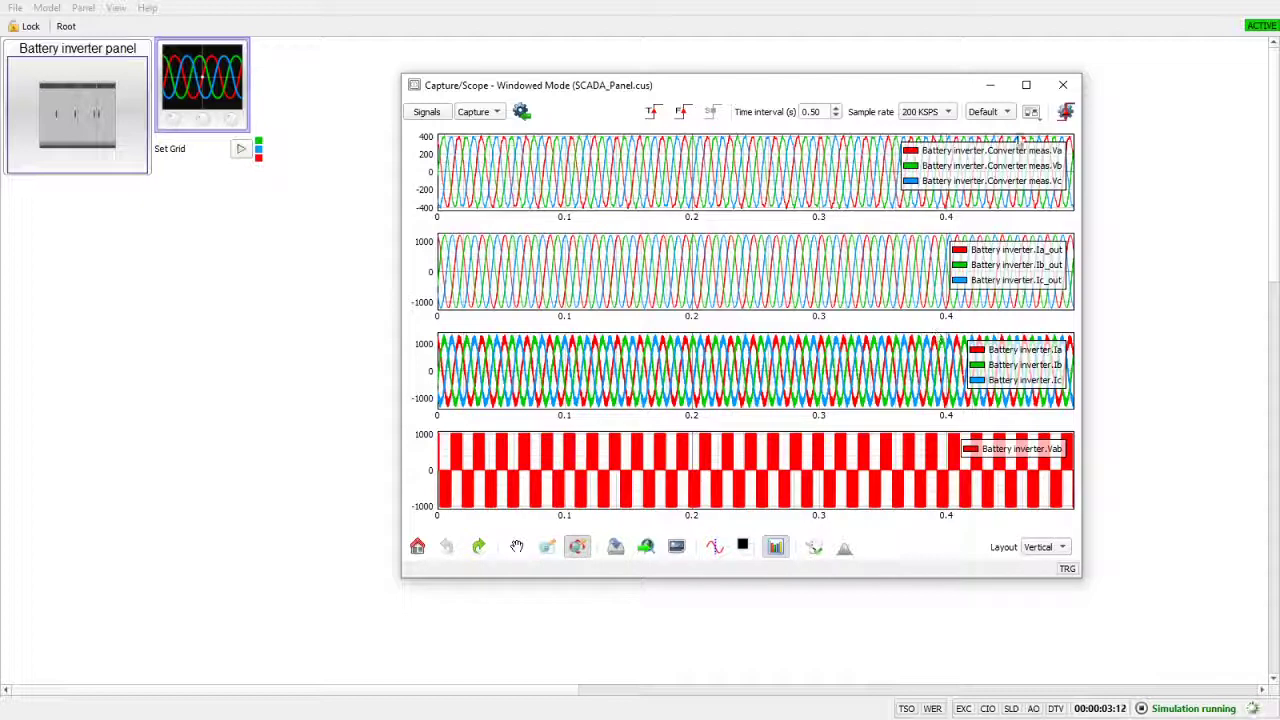
{"action": "left_click", "coordinate": [990, 85]}
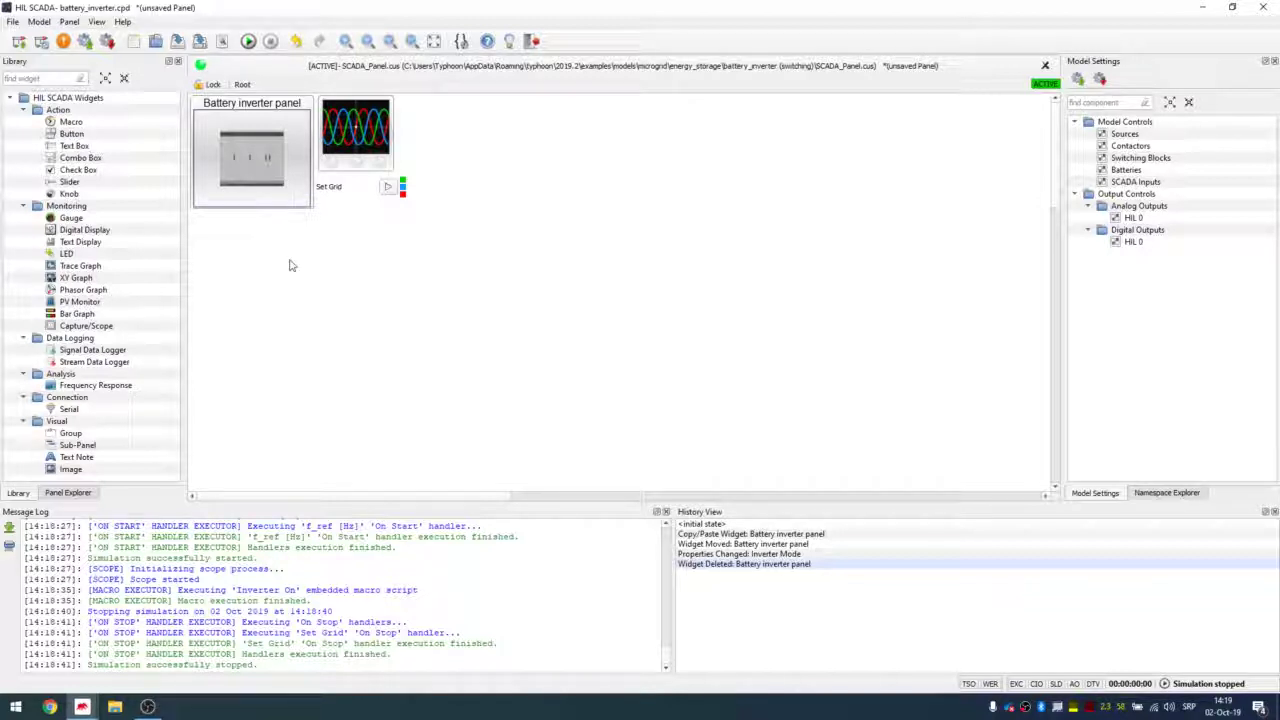
Step: Switch to the Schematic Editor and copy the battery inverter together with Battery1, Batt_in, Batt_out and their connecting wires
{"action": "key", "text": "alt+Tab"}
{"action": "key", "text": "alt+Tab"}
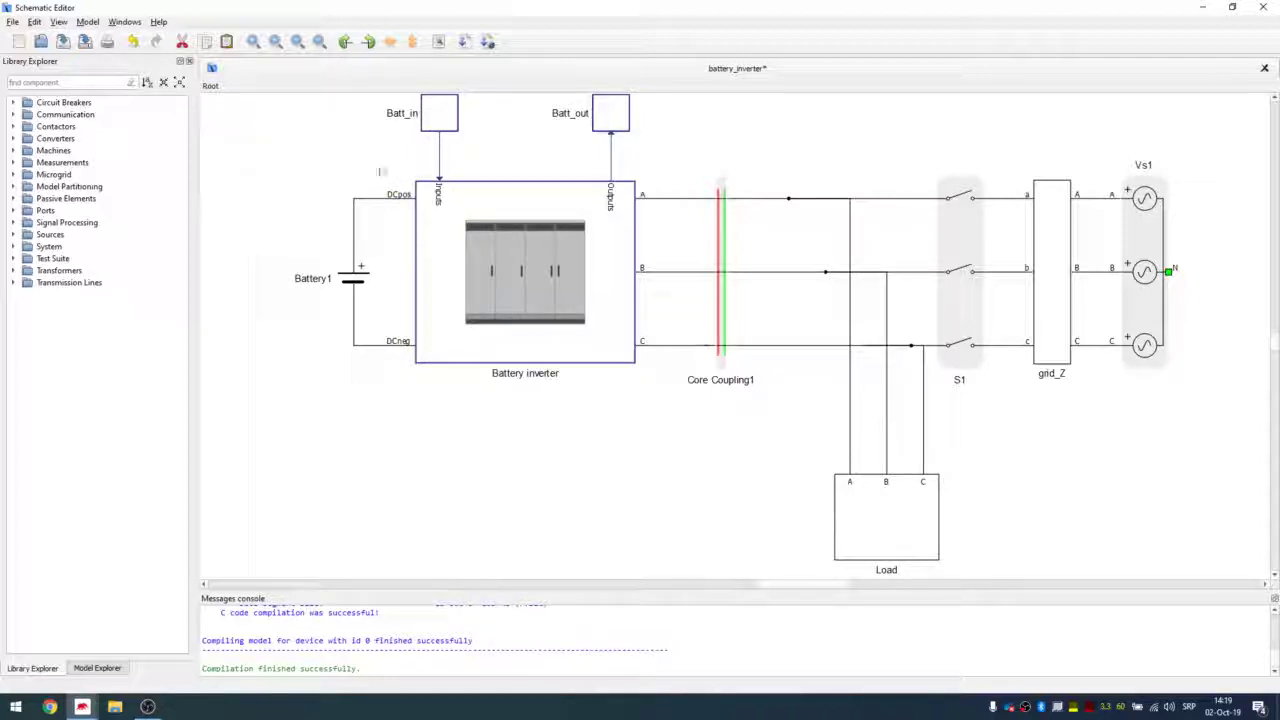
{"action": "scroll", "coordinate": [326, 147], "scroll_direction": "up", "scroll_amount": 1}
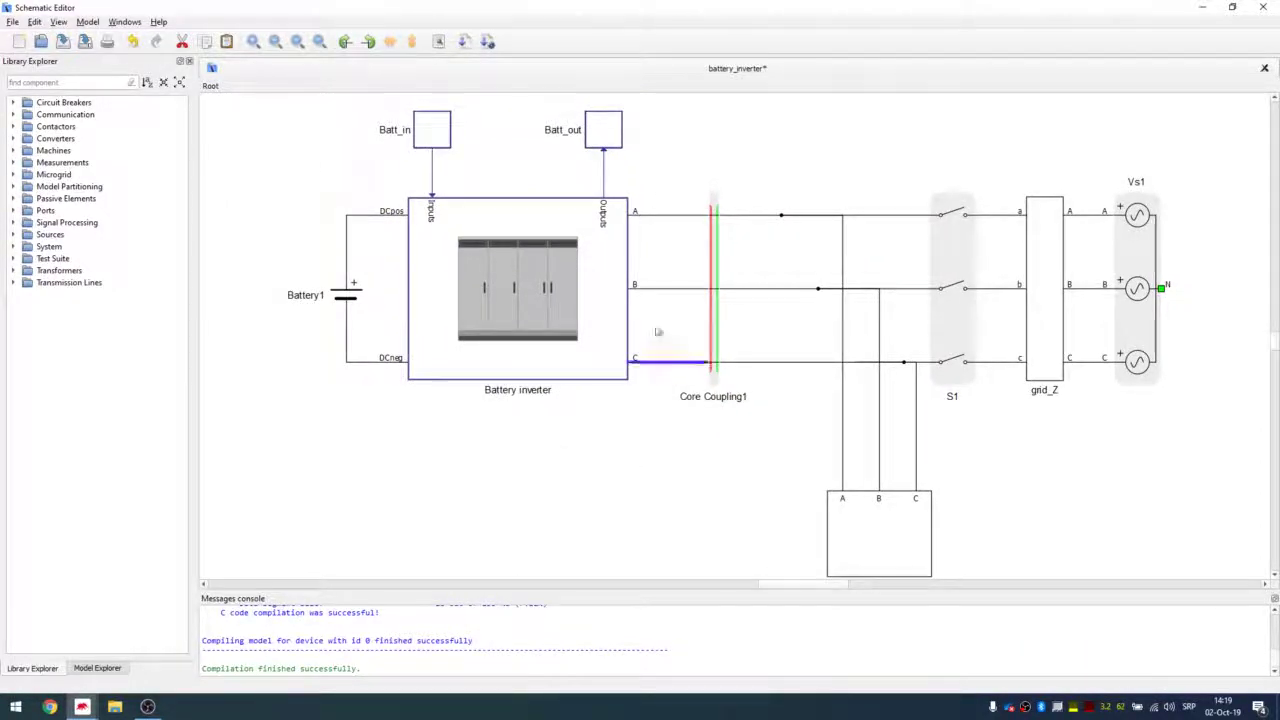
{"action": "scroll", "coordinate": [363, 149], "scroll_direction": "down", "scroll_amount": 2}
{"action": "scroll", "coordinate": [330, 170], "scroll_direction": "up", "scroll_amount": 4}
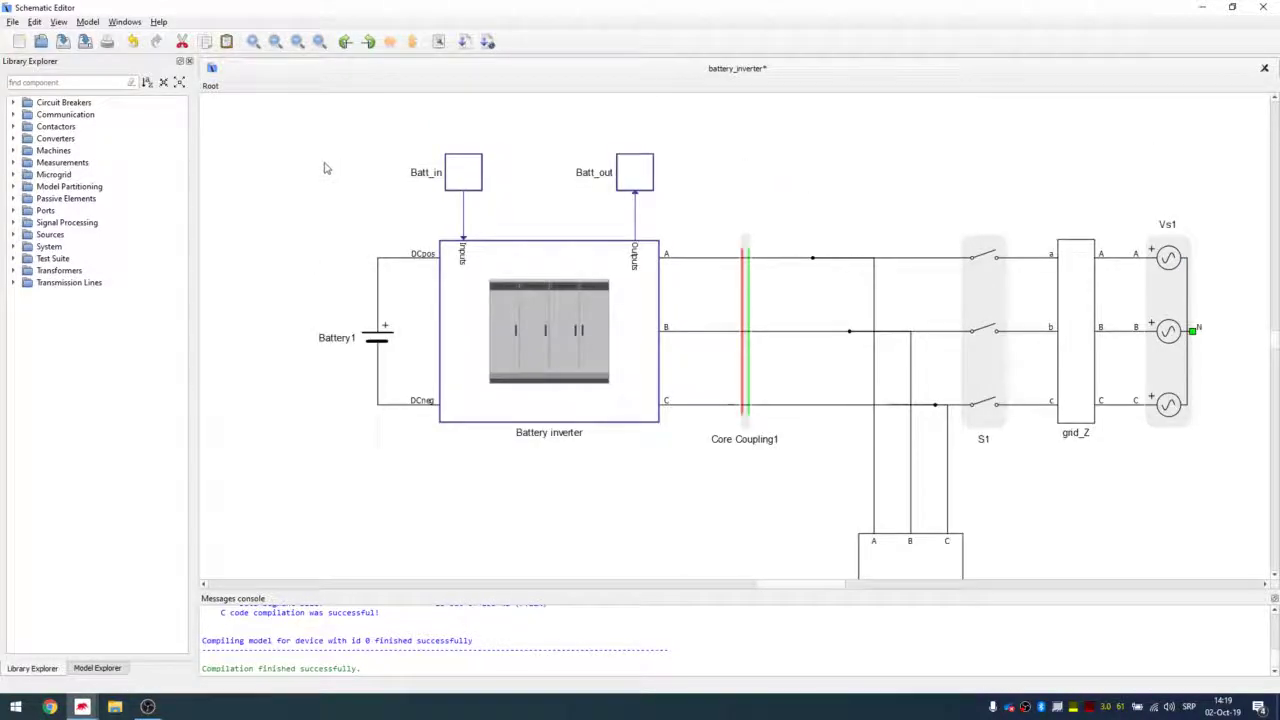
{"action": "left_click_drag", "start_coordinate": [306, 155], "coordinate": [663, 420]}
{"action": "right_click", "coordinate": [561, 337]}
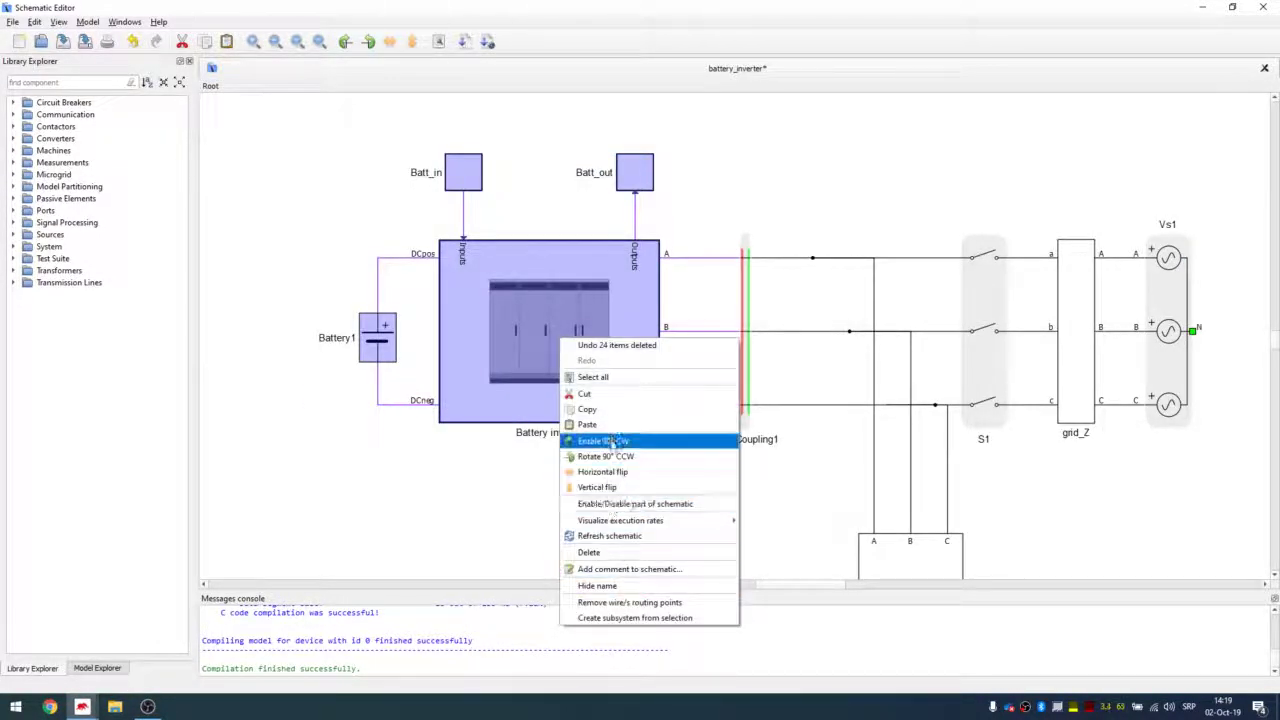
{"action": "left_click", "coordinate": [607, 410]}
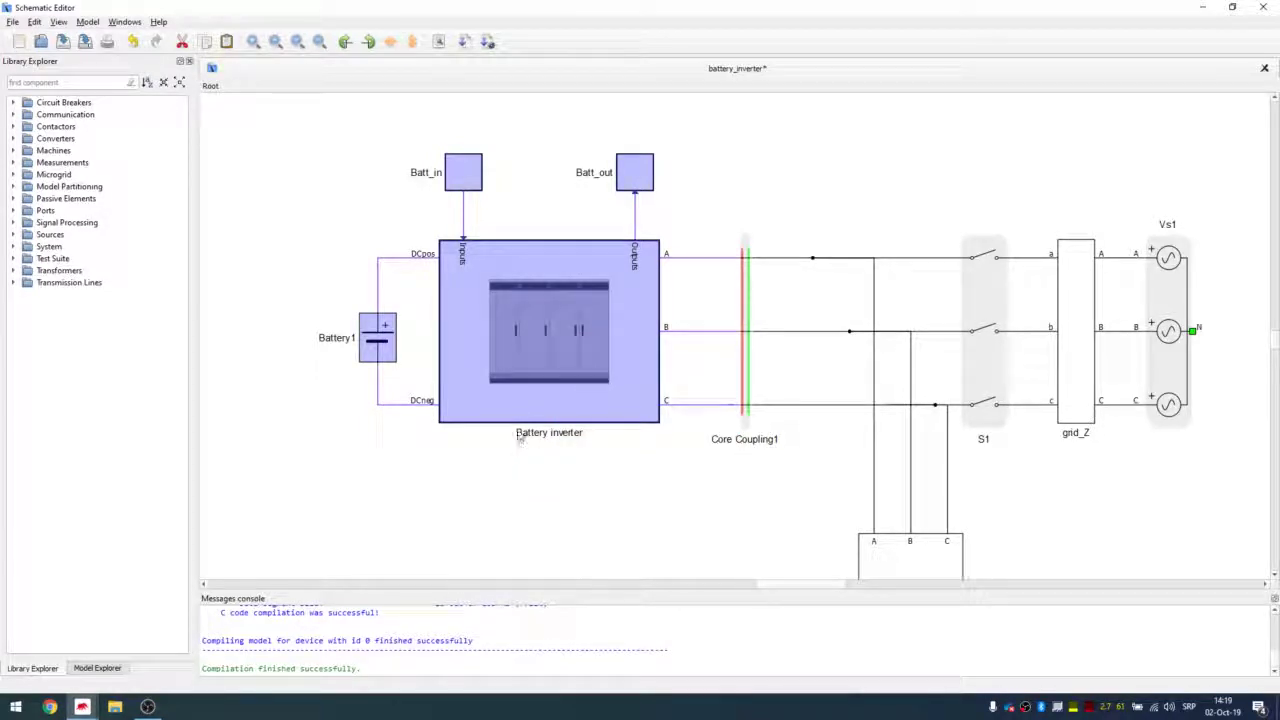
Step: Paste the copied battery inverter group into the schematic and position it directly below the original inverter
{"action": "scroll", "coordinate": [560, 432], "scroll_direction": "down", "scroll_amount": 5}
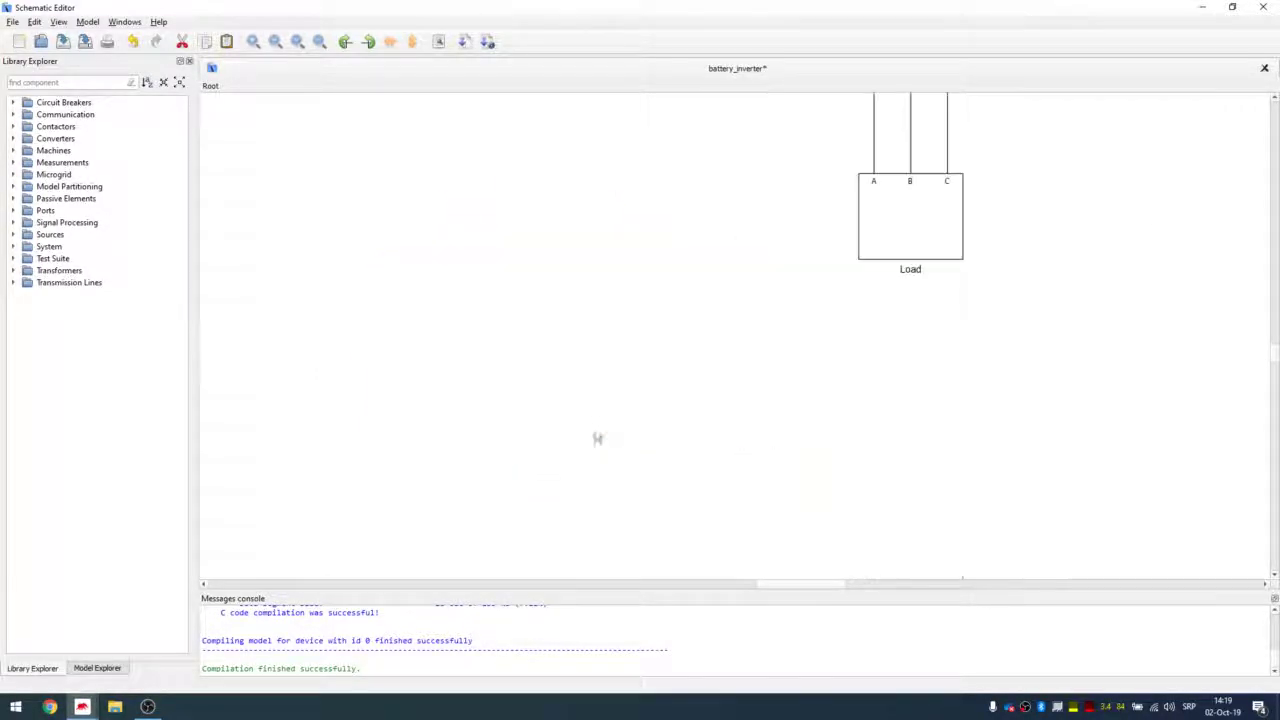
{"action": "left_click", "coordinate": [597, 437]}
{"action": "scroll", "coordinate": [606, 334], "scroll_direction": "up", "scroll_amount": 4}
{"action": "right_click", "coordinate": [431, 393]}
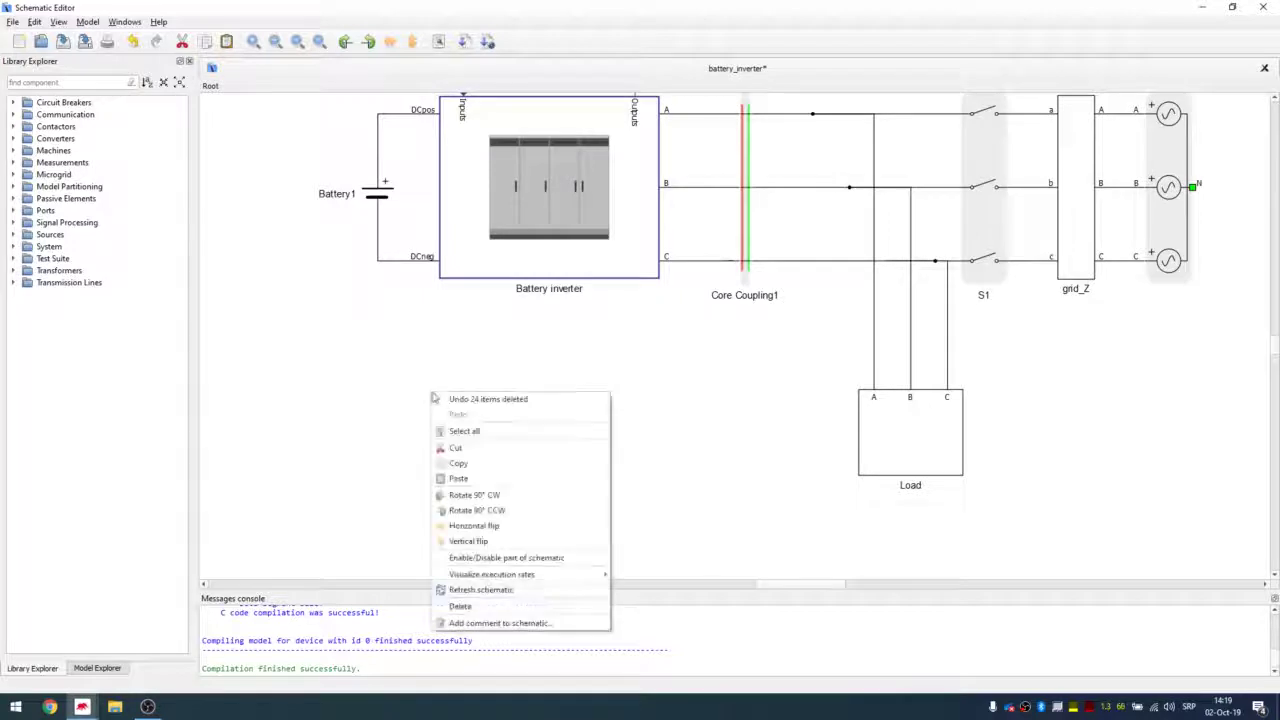
{"action": "left_click", "coordinate": [481, 478]}
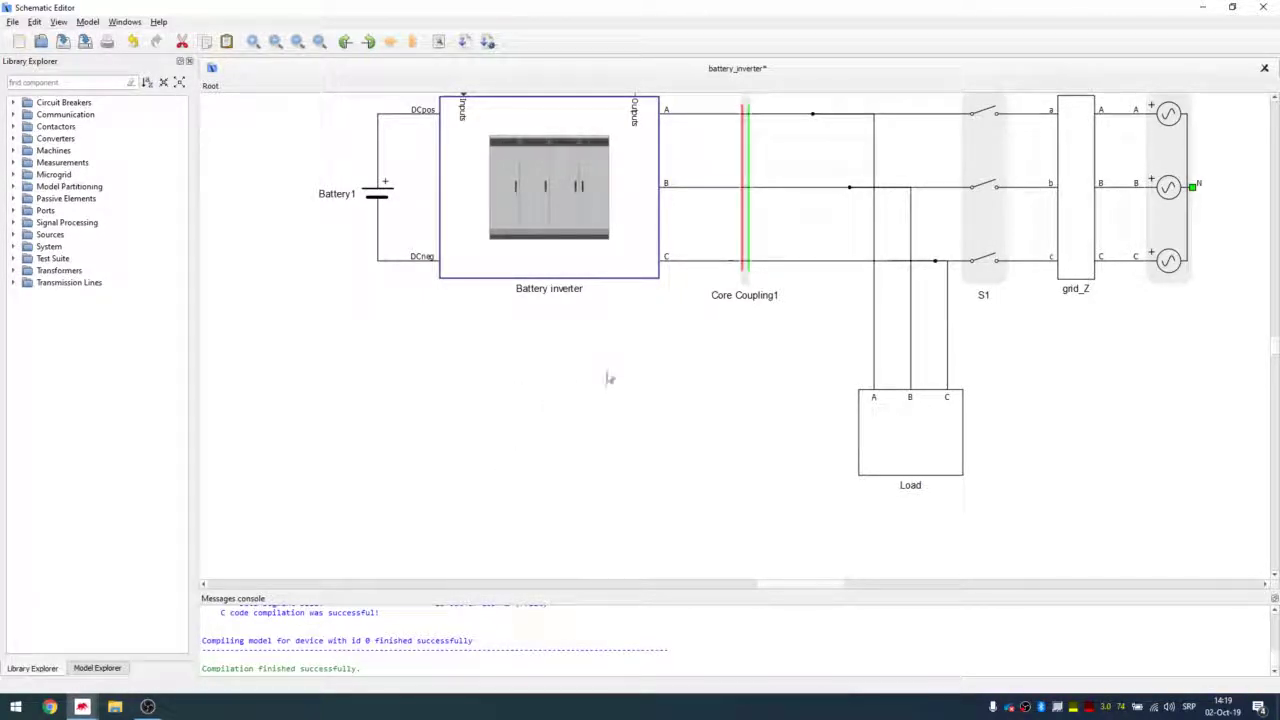
{"action": "key", "text": "ctrl+v"}
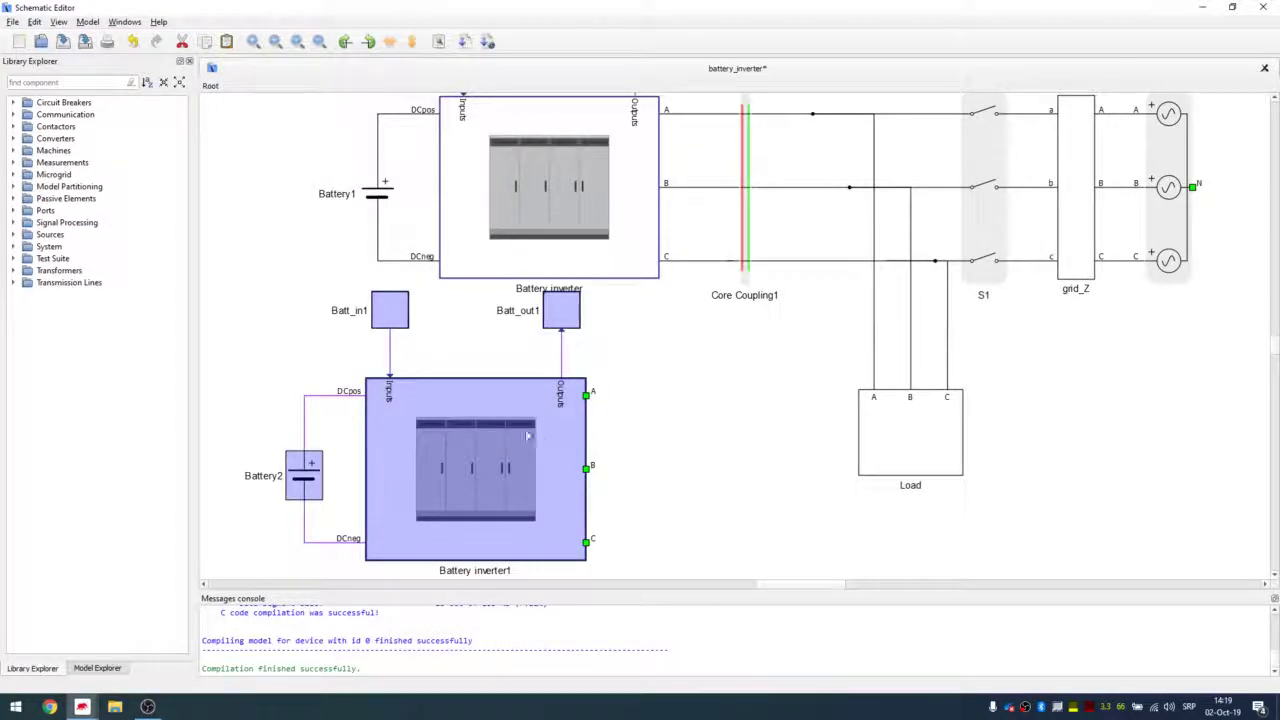
{"action": "left_click_drag", "start_coordinate": [500, 441], "coordinate": [570, 460]}
{"action": "left_click", "coordinate": [700, 378]}
Step: Duplicate Core Coupling1 and place the copy beside the output terminals of the duplicated battery inverter
{"action": "scroll", "coordinate": [700, 375], "scroll_direction": "down", "scroll_amount": 1}
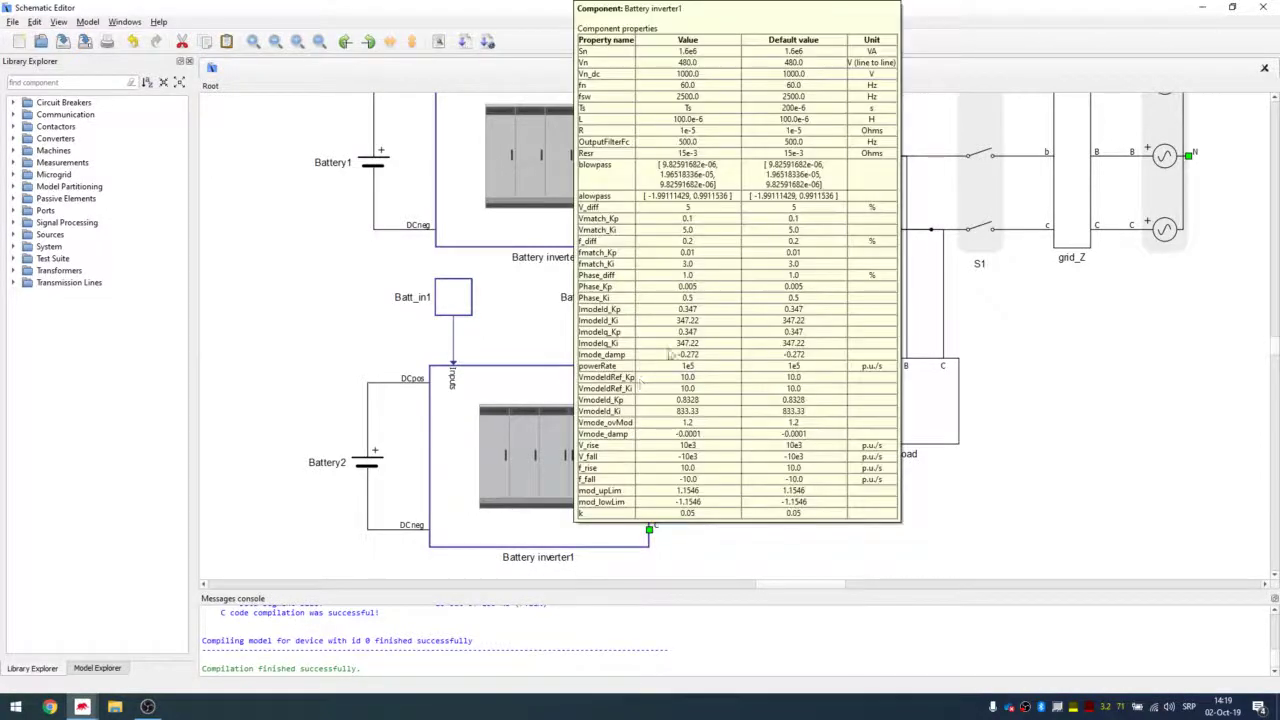
{"action": "left_click", "coordinate": [748, 187]}
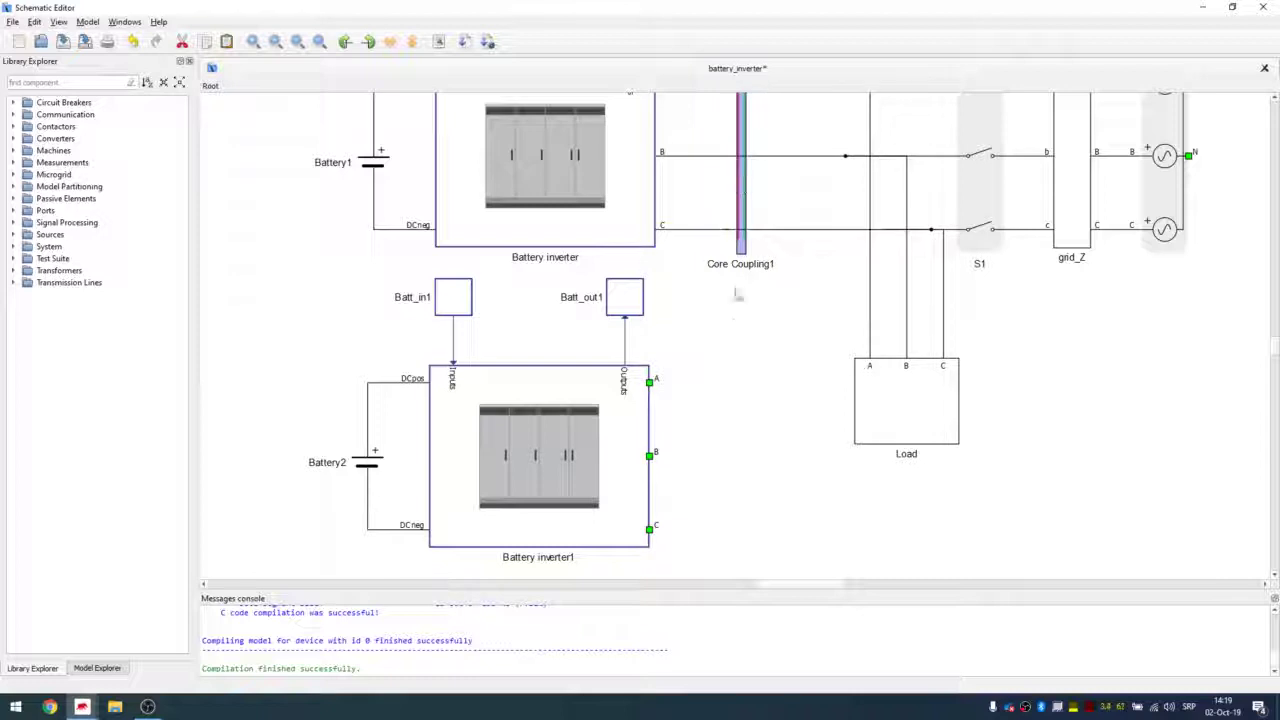
{"action": "scroll", "coordinate": [745, 360], "scroll_direction": "up", "scroll_amount": 2}
{"action": "scroll", "coordinate": [741, 368], "scroll_direction": "down", "scroll_amount": 1}
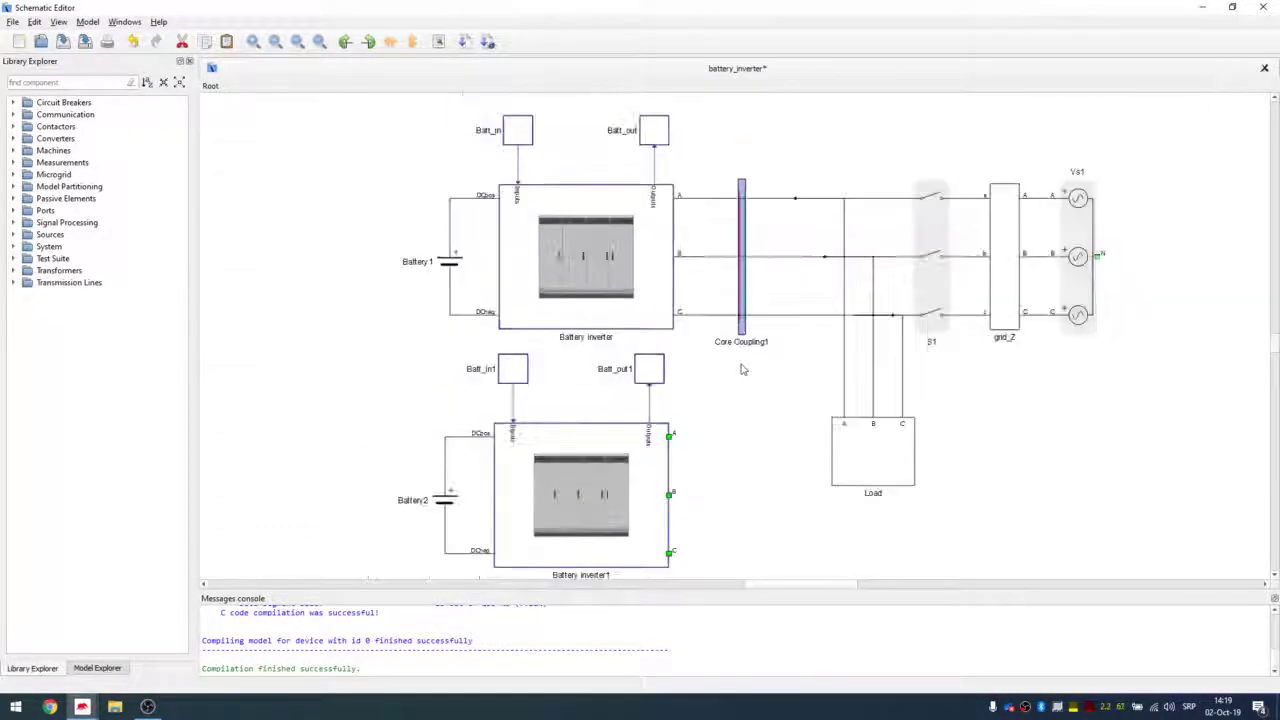
{"action": "key", "text": "ctrl+c"}
{"action": "key", "text": "ctrl+v"}
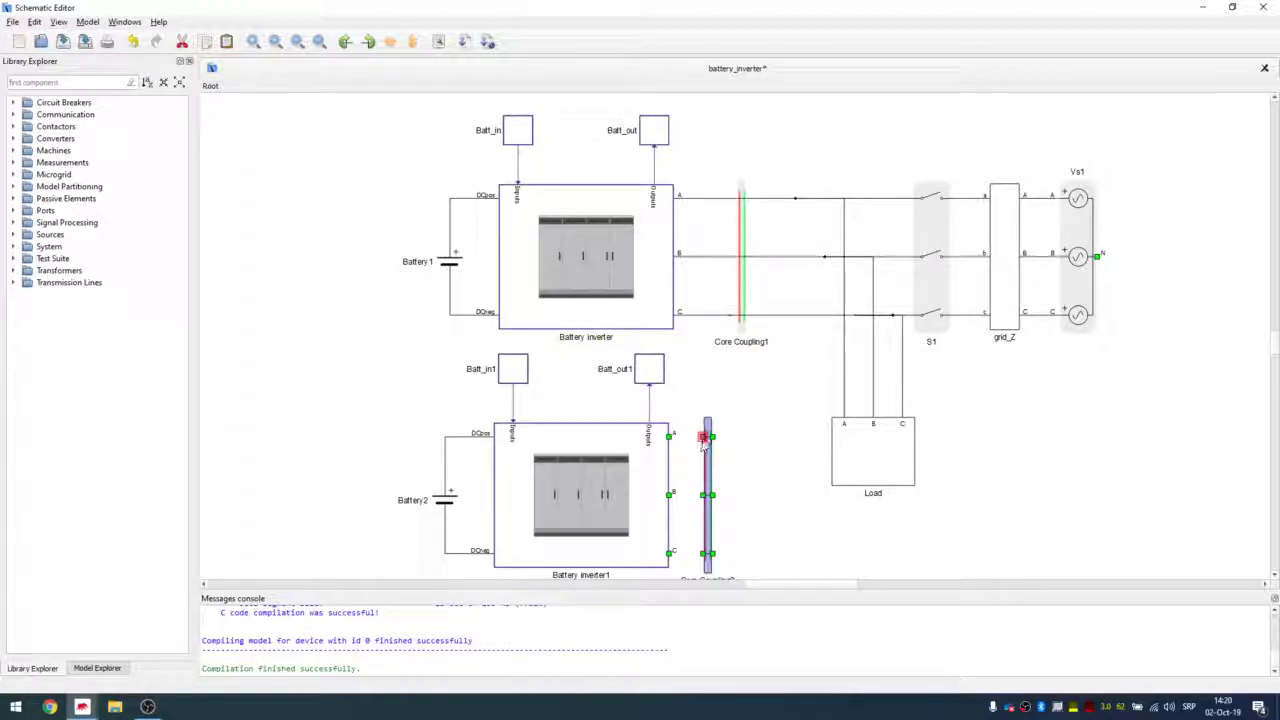
Step: Wire the duplicated inverter's A, B and C outputs to the matching terminals of the copied core coupling
{"action": "left_click", "coordinate": [674, 434]}
{"action": "left_click_drag", "start_coordinate": [670, 496], "coordinate": [708, 494]}
{"action": "mouse_move", "coordinate": [680, 558]}
{"action": "left_mouse_down"}
{"action": "mouse_move", "coordinate": [700, 555]}
{"action": "mouse_move", "coordinate": [729, 409]}
{"action": "mouse_move", "coordinate": [720, 325]}
{"action": "mouse_move", "coordinate": [703, 555]}
{"action": "left_mouse_up"}
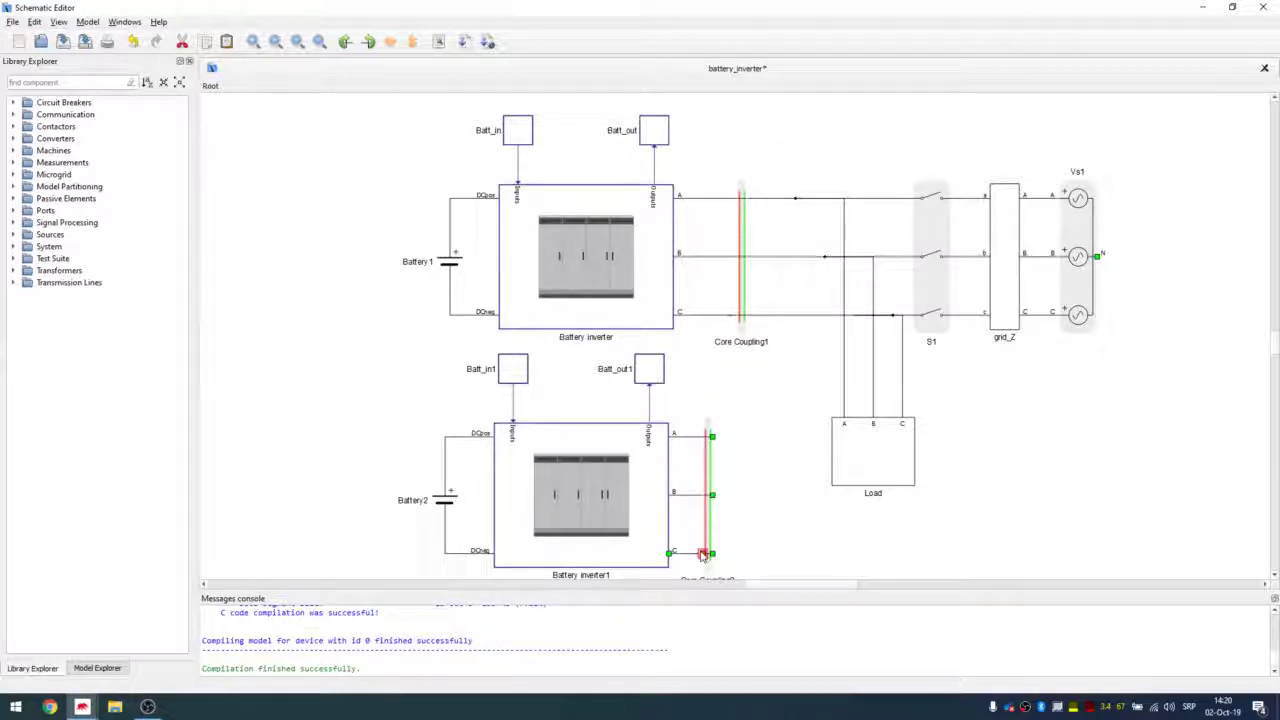
Step: Move Core Coupling1 closer to the load branches and straighten the rerouted phase wires on both of its sides
{"action": "left_click_drag", "start_coordinate": [740, 295], "coordinate": [805, 287]}
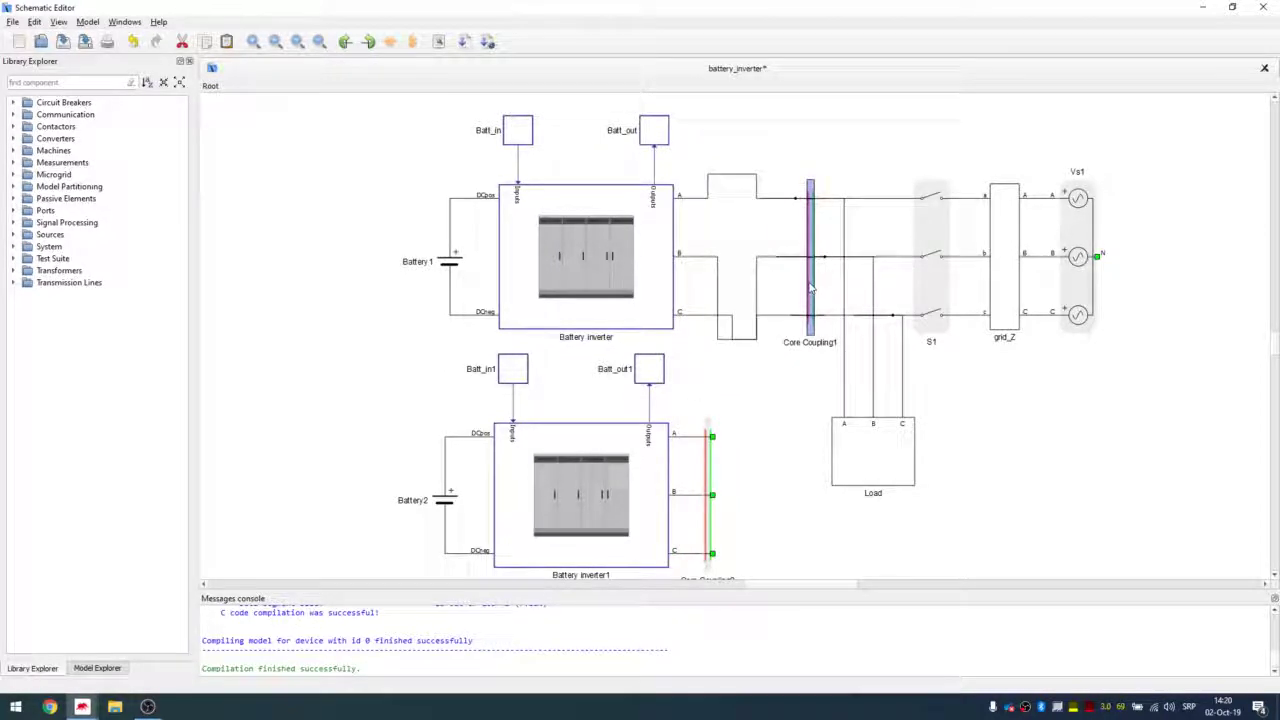
{"action": "left_click_drag", "start_coordinate": [776, 158], "coordinate": [738, 346]}
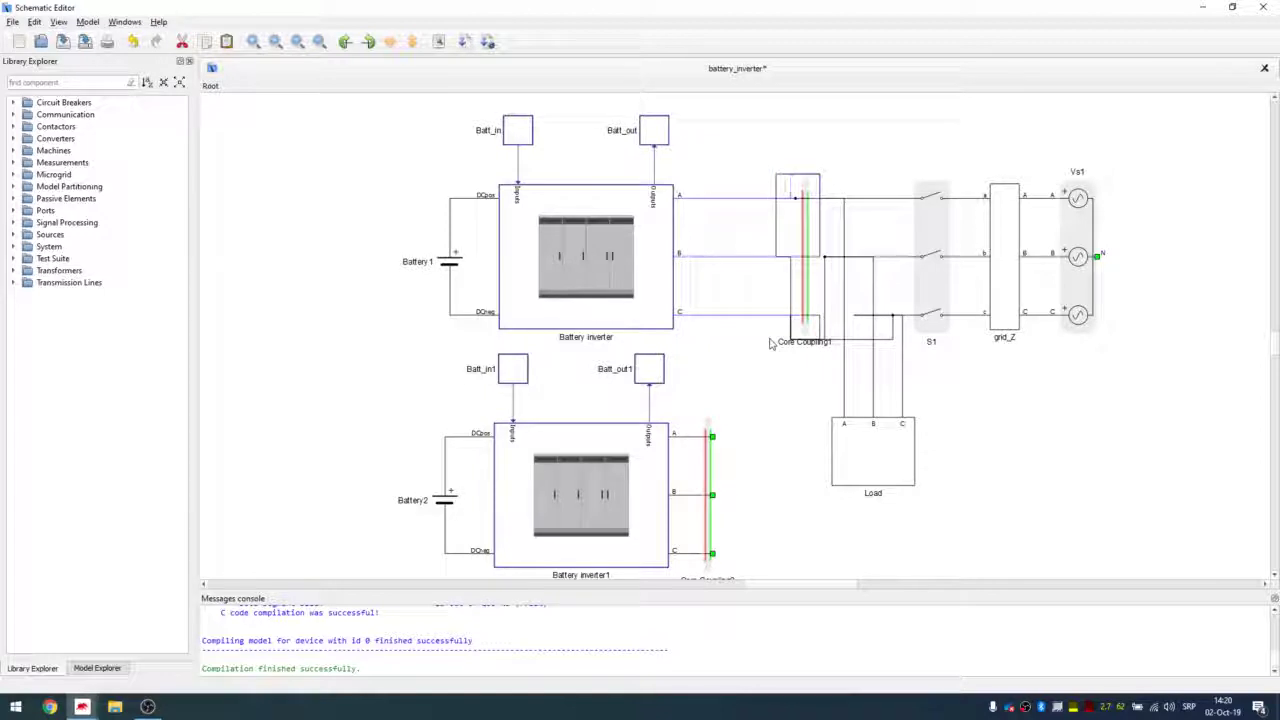
{"action": "left_click", "coordinate": [790, 215]}
{"action": "left_click", "coordinate": [828, 343]}
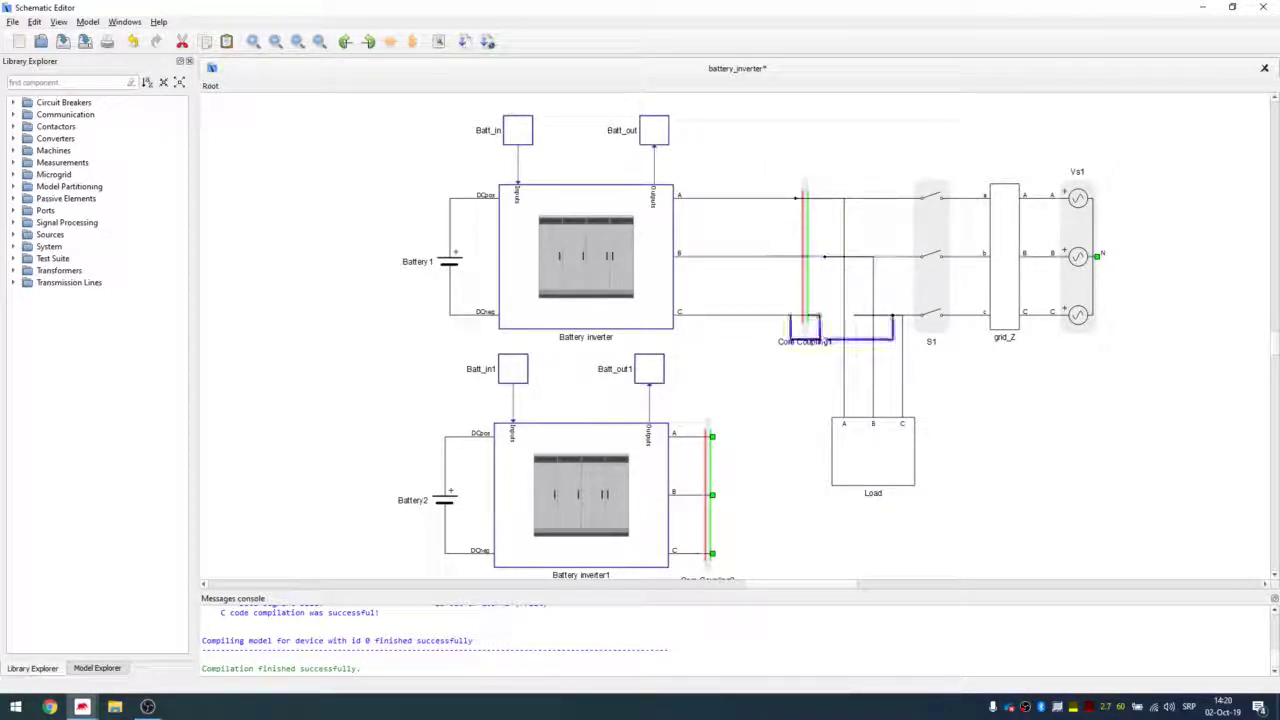
{"action": "left_click_drag", "start_coordinate": [828, 343], "coordinate": [828, 330]}
{"action": "left_click", "coordinate": [827, 267]}
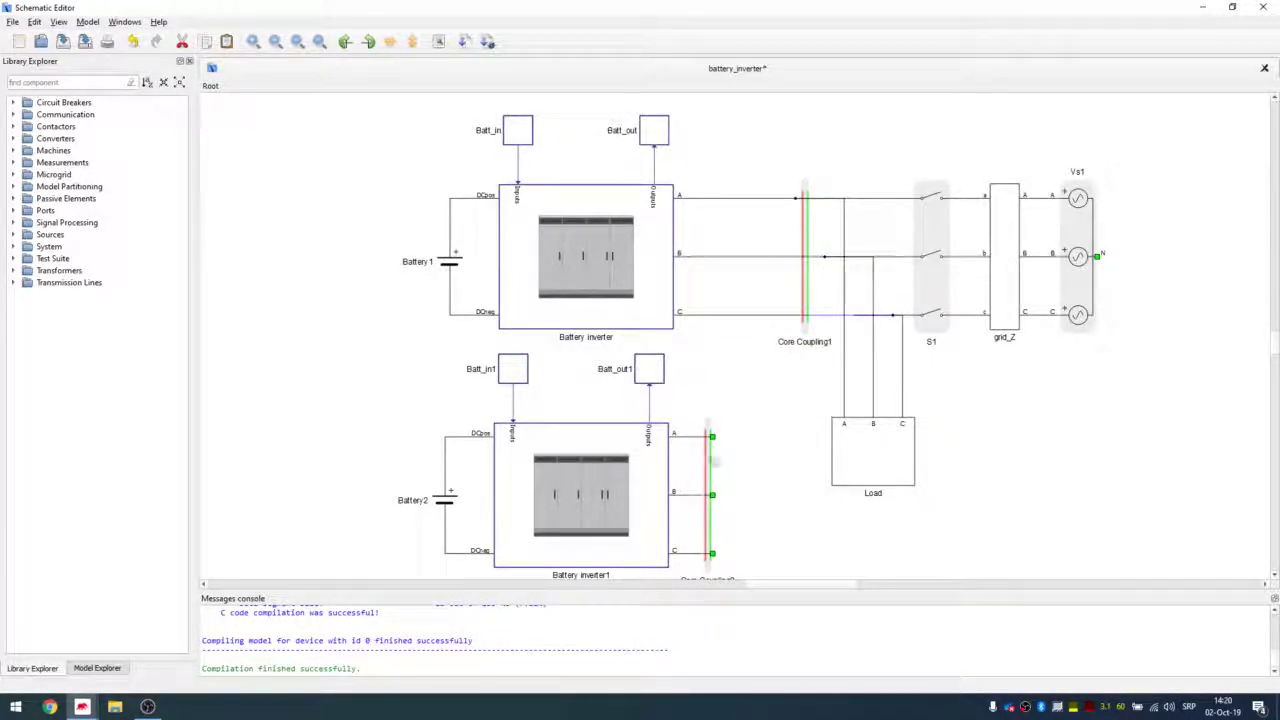
Step: Connect the copied core coupling's free terminals to phases A, B and C ahead of Core Coupling1, and compile and load the model into HIL SCADA
{"action": "left_click_drag", "start_coordinate": [712, 437], "coordinate": [753, 199]}
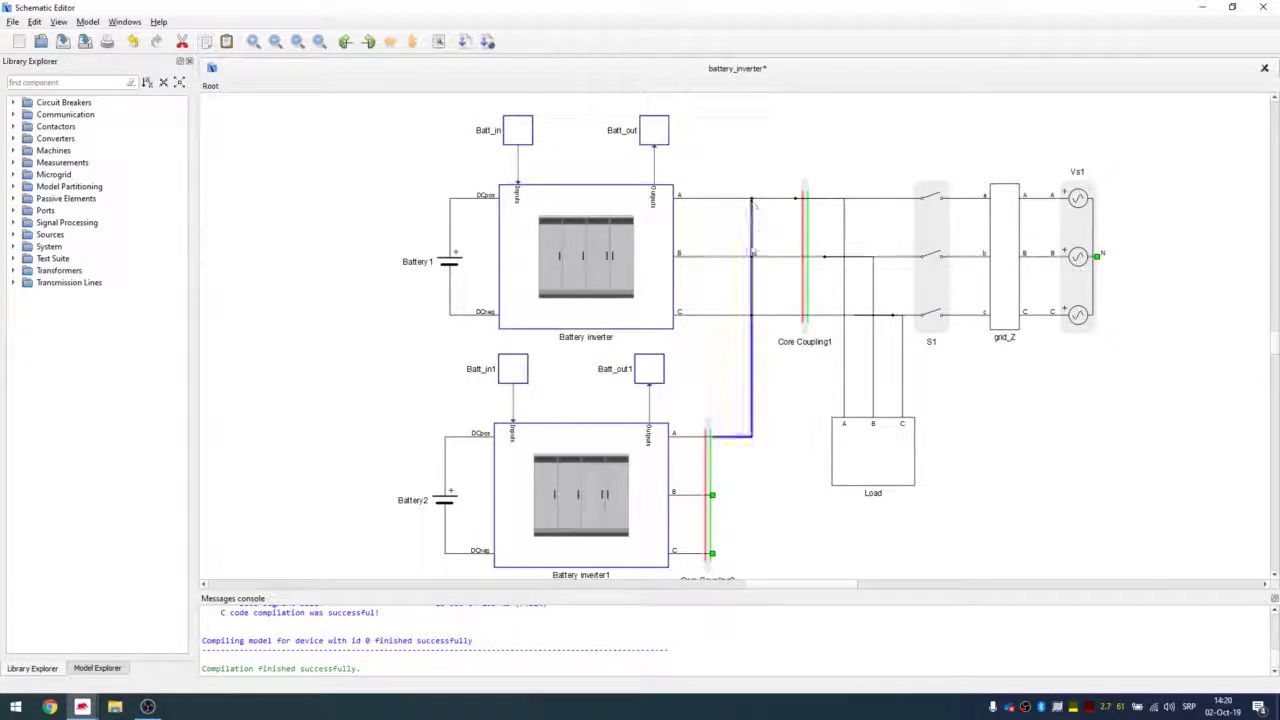
{"action": "mouse_move", "coordinate": [712, 494]}
{"action": "left_mouse_down"}
{"action": "mouse_move", "coordinate": [711, 330]}
{"action": "mouse_move", "coordinate": [771, 257]}
{"action": "left_mouse_up"}
{"action": "left_click_drag", "start_coordinate": [712, 553], "coordinate": [790, 314]}
{"action": "scroll", "coordinate": [700, 340], "scroll_direction": "down", "scroll_amount": 1}
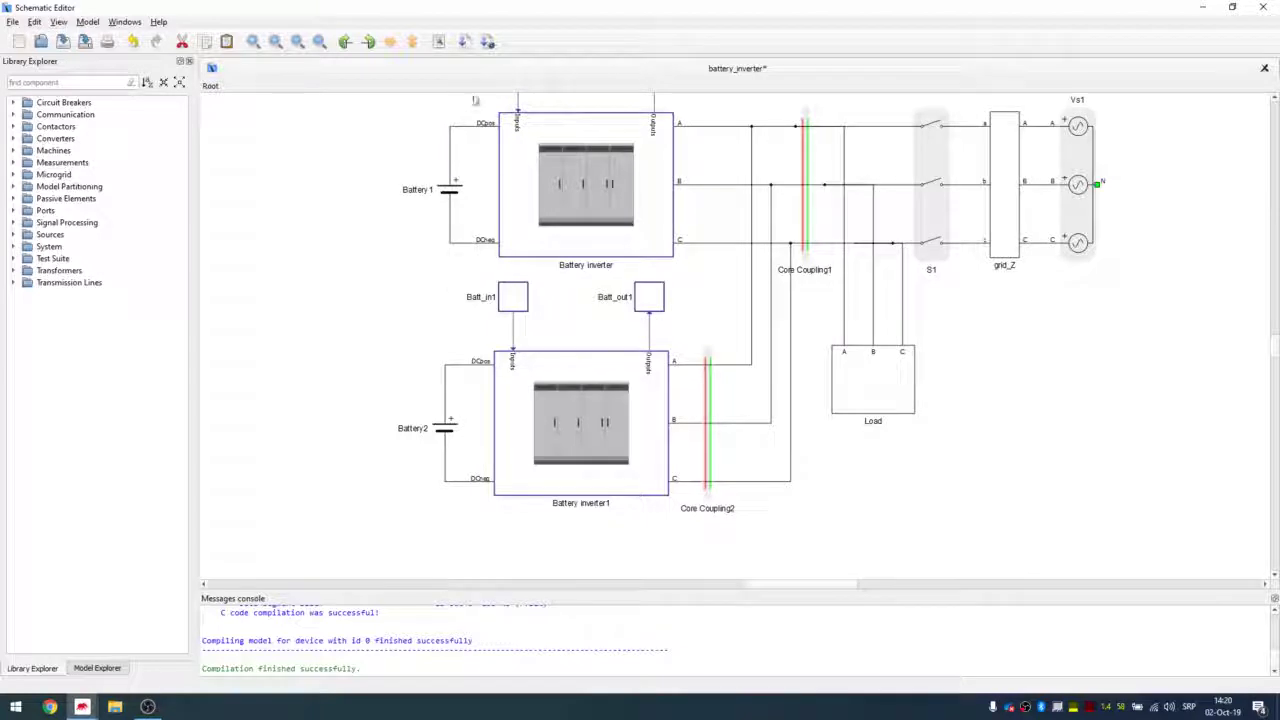
{"action": "left_click", "coordinate": [487, 43]}
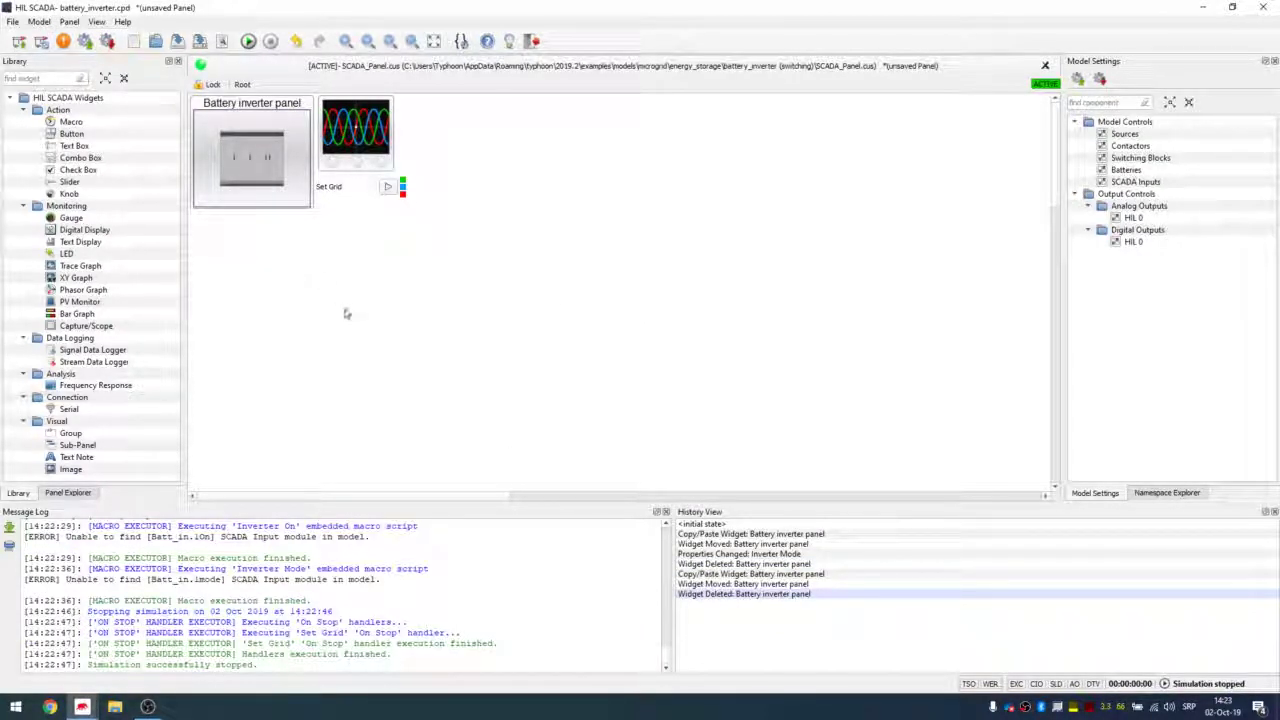
Step: Duplicate the Battery inverter panel widget on the root panel and place the copy directly below the original
{"action": "left_click", "coordinate": [284, 180]}
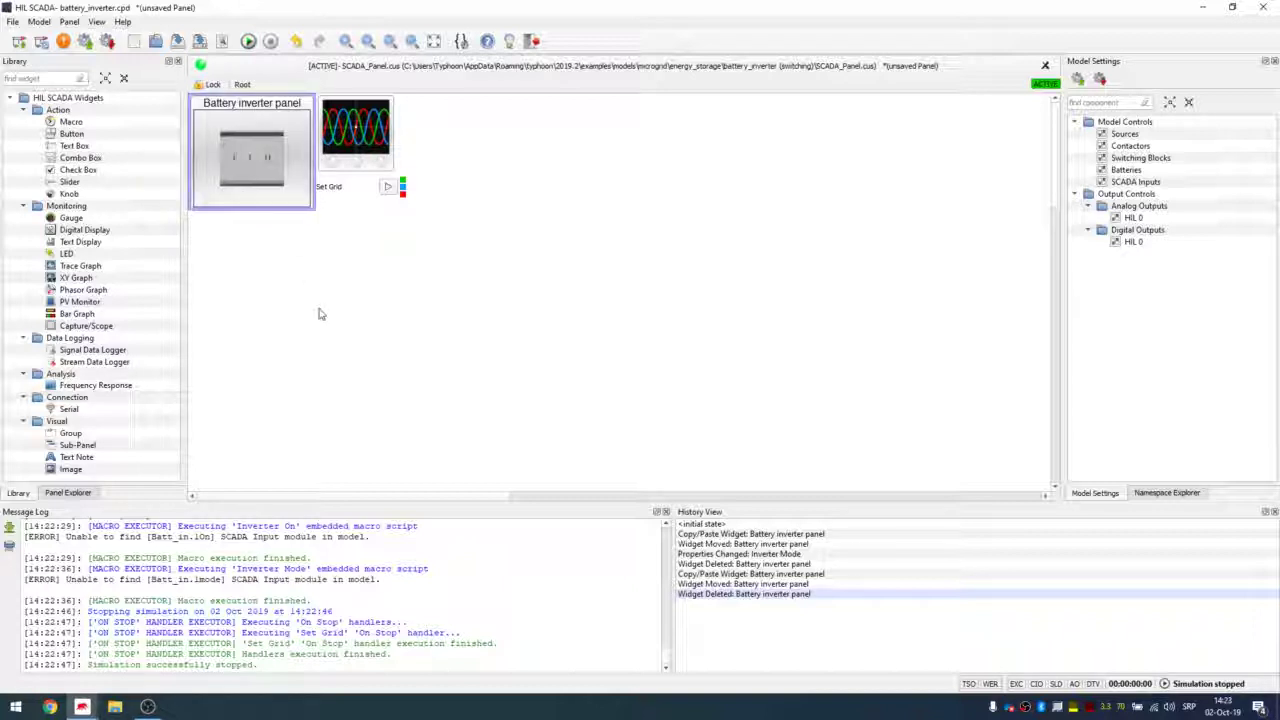
{"action": "right_click", "coordinate": [268, 178]}
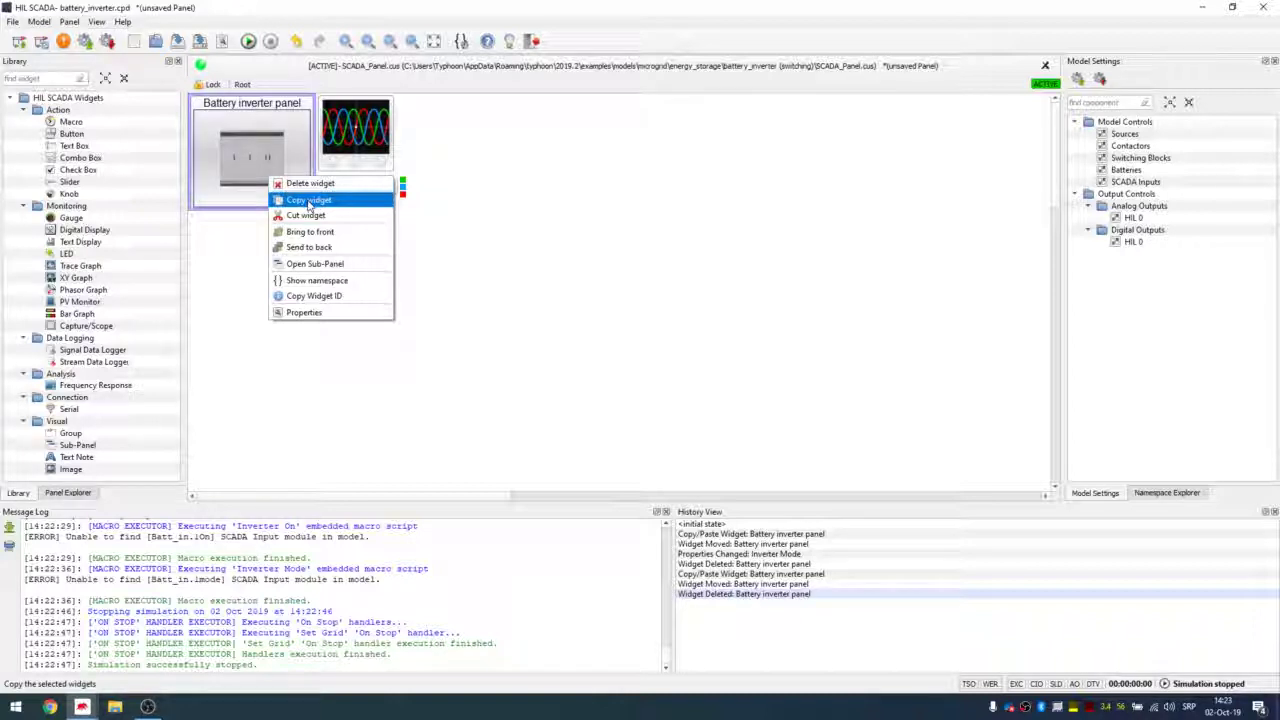
{"action": "left_click", "coordinate": [310, 201]}
{"action": "right_click", "coordinate": [247, 262]}
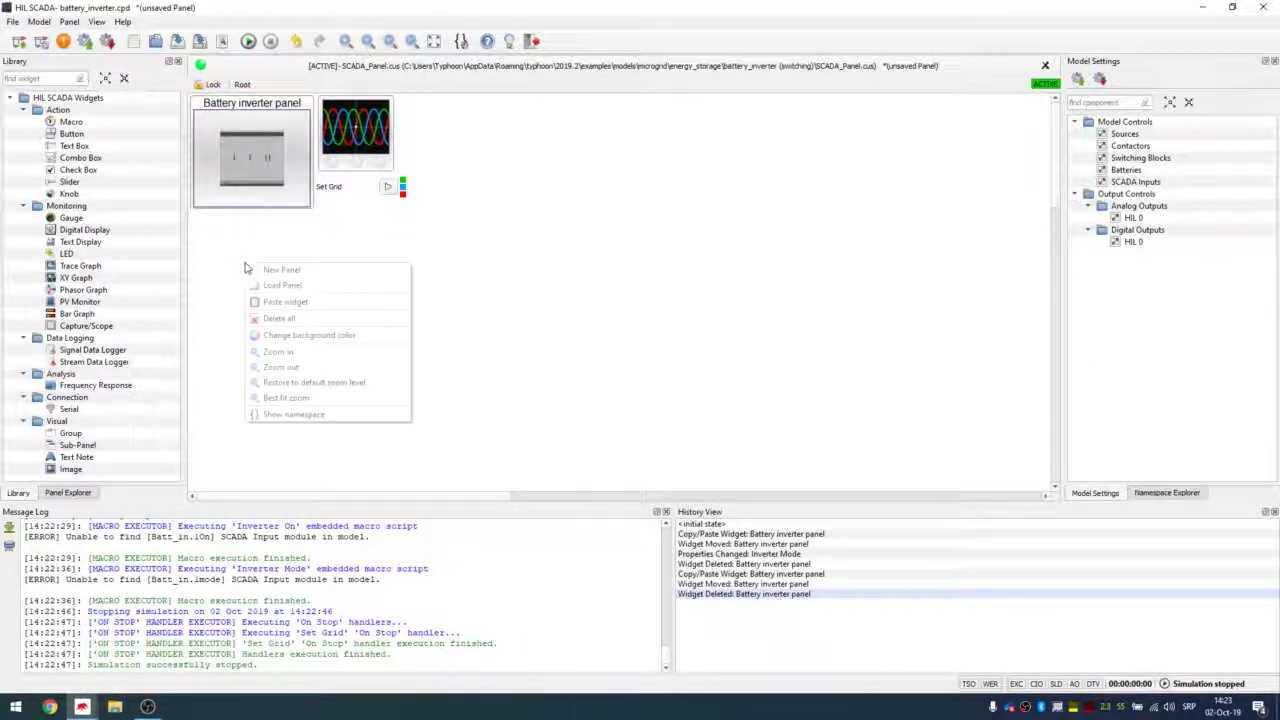
{"action": "left_click", "coordinate": [305, 301]}
{"action": "left_click_drag", "start_coordinate": [328, 296], "coordinate": [274, 261]}
{"action": "left_click", "coordinate": [340, 283]}
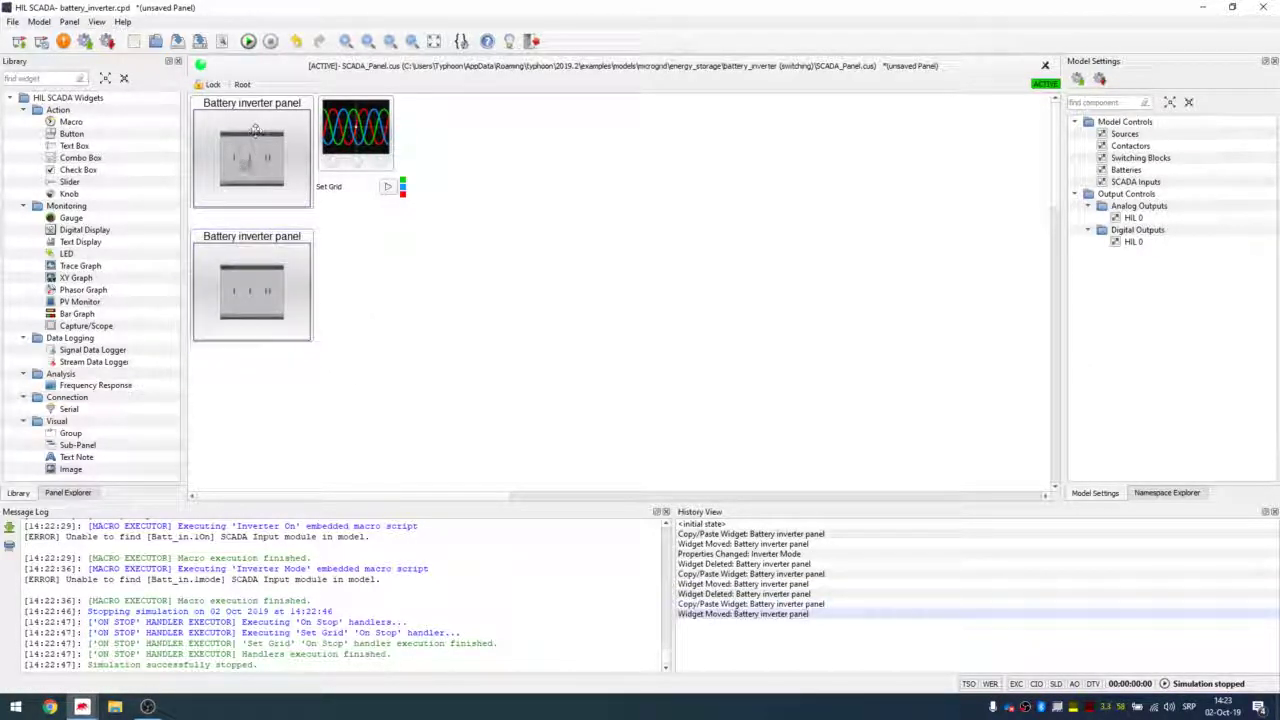
Step: In the copied panel's local namespace code, set path_to_component to "Battery inverter1.", checking the component names in the Schematic Editor
{"action": "right_click", "coordinate": [280, 267]}
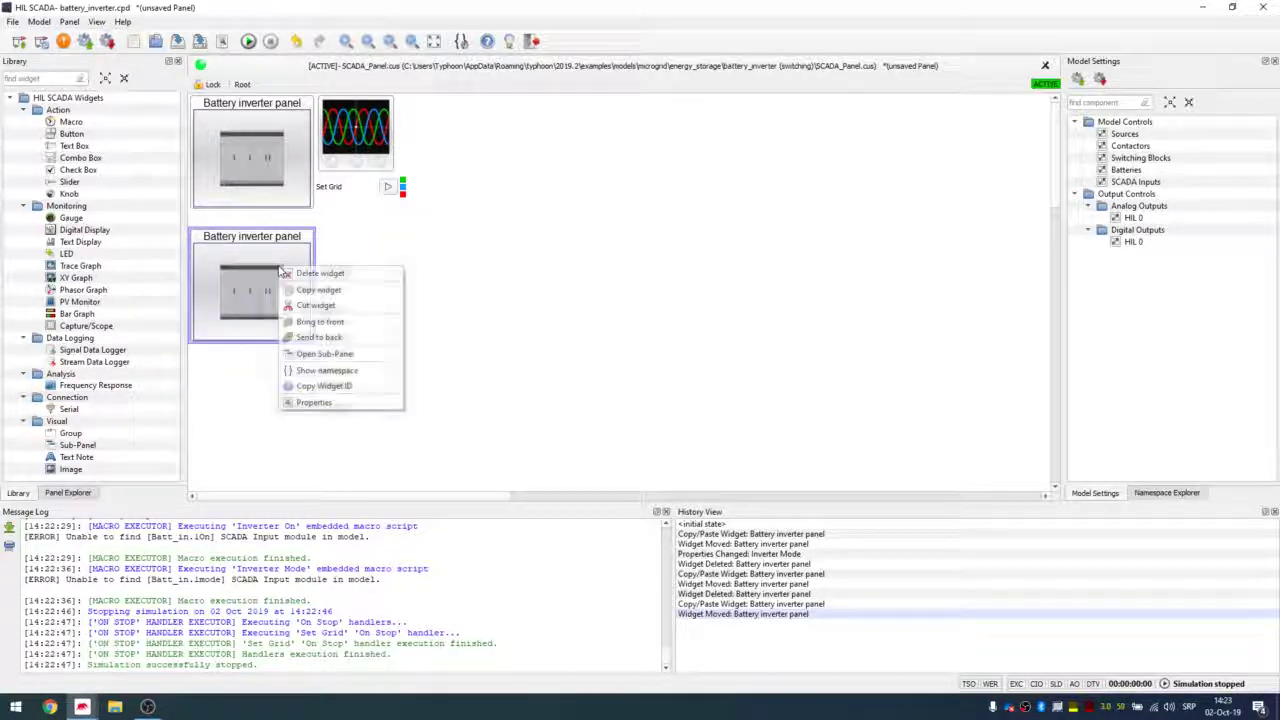
{"action": "left_click", "coordinate": [340, 402]}
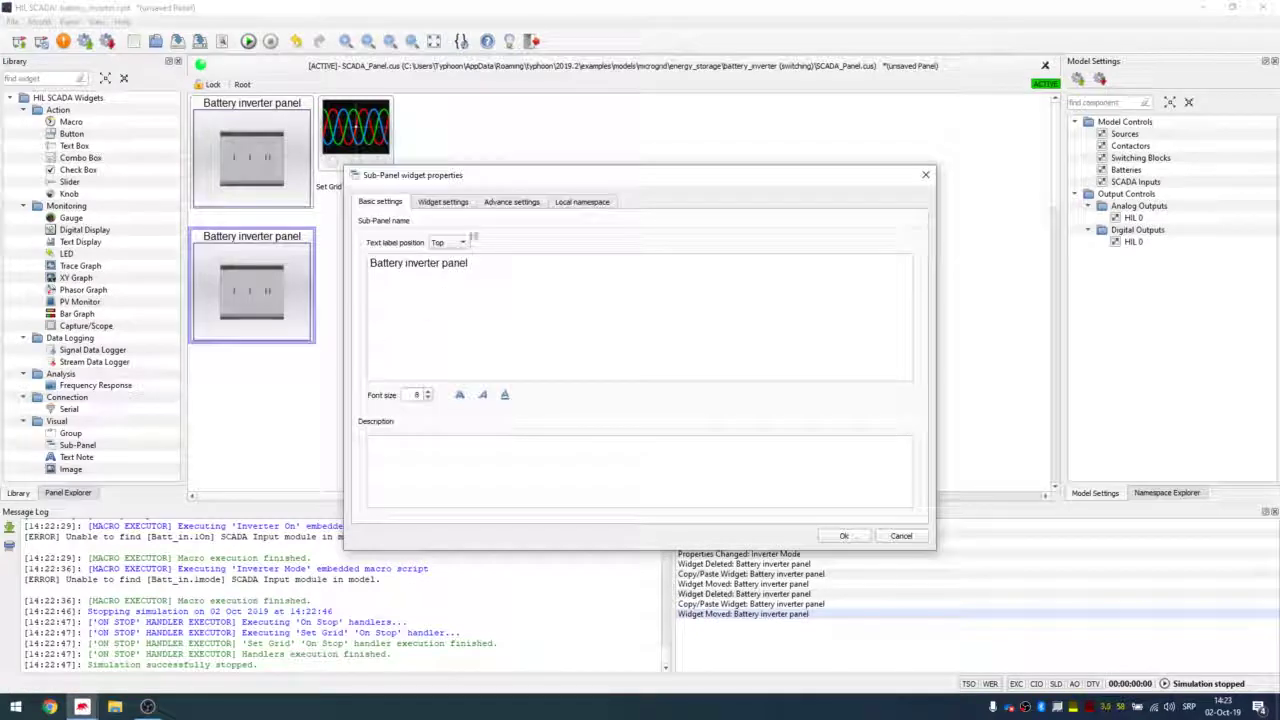
{"action": "left_click", "coordinate": [580, 204]}
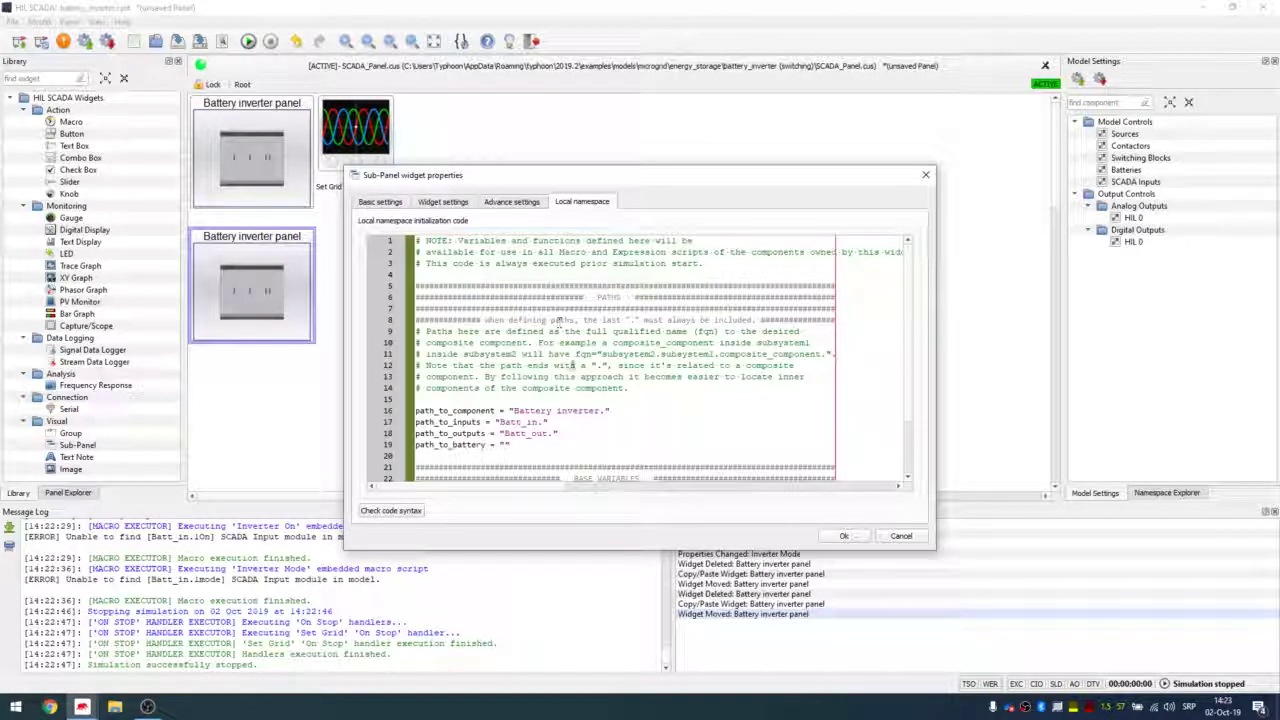
{"action": "scroll", "coordinate": [548, 410], "scroll_direction": "down", "scroll_amount": 1}
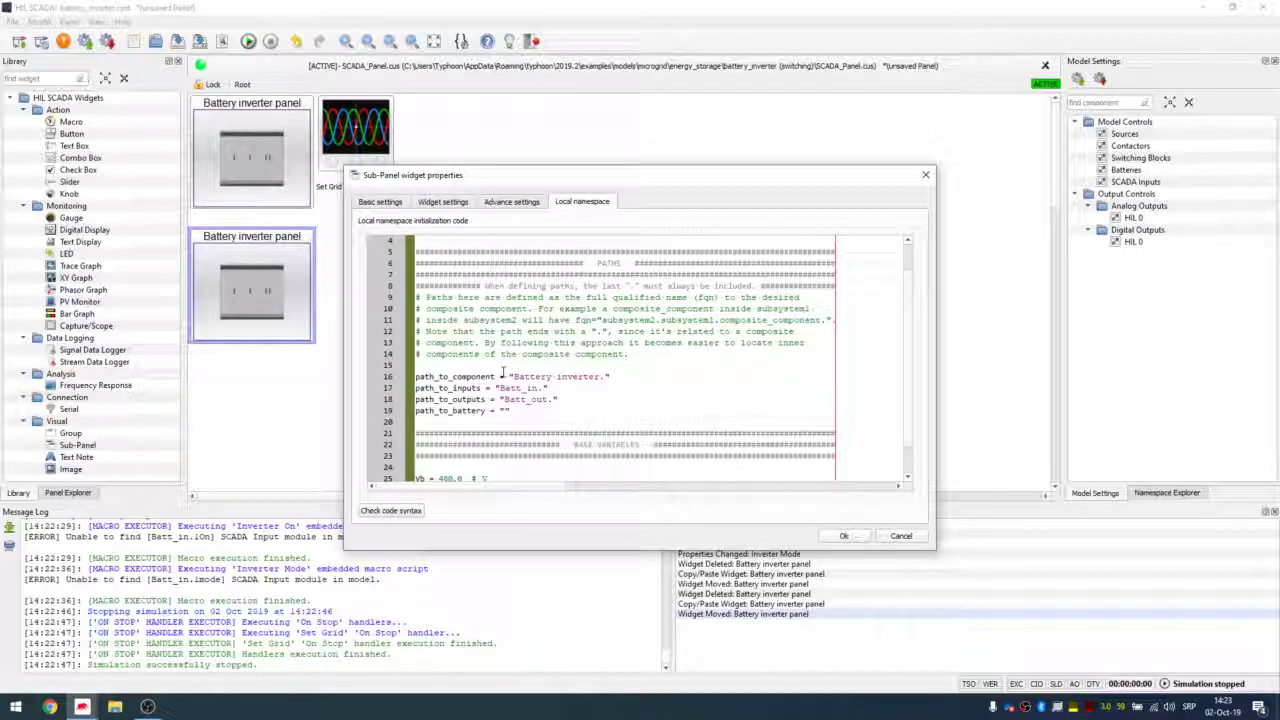
{"action": "key", "text": "alt+Tab"}
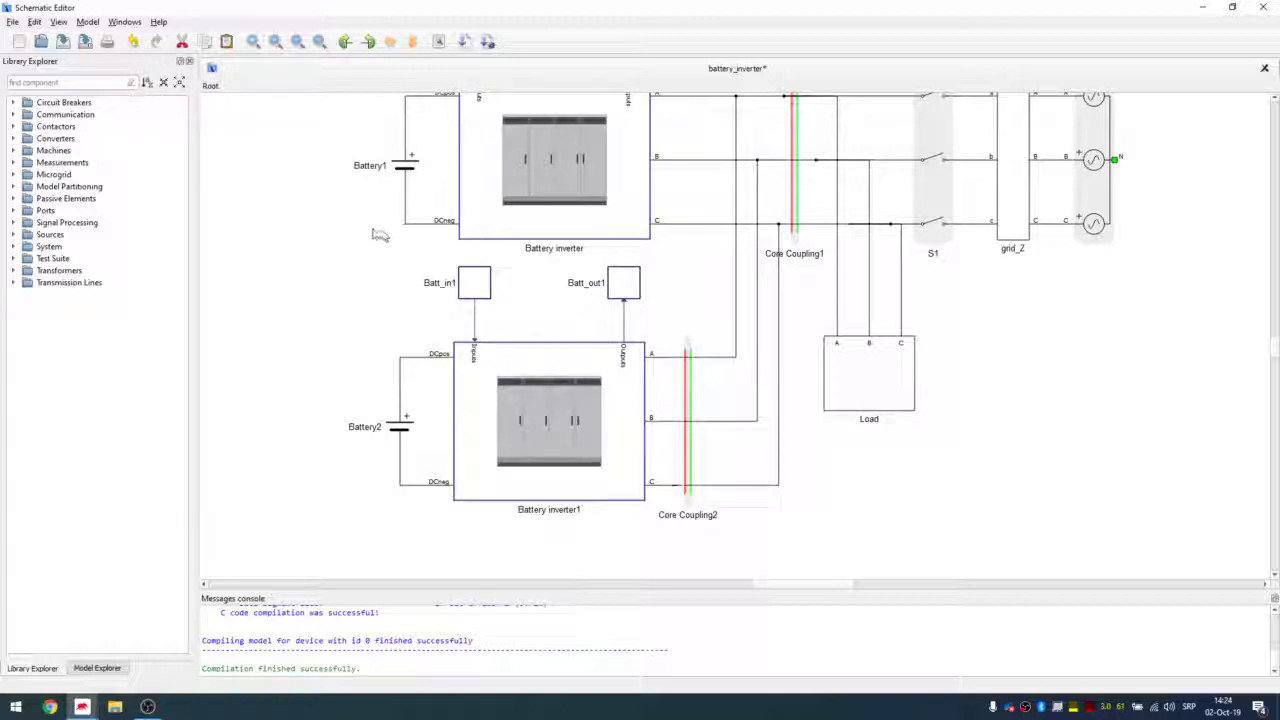
{"action": "key", "text": "alt+Tab"}
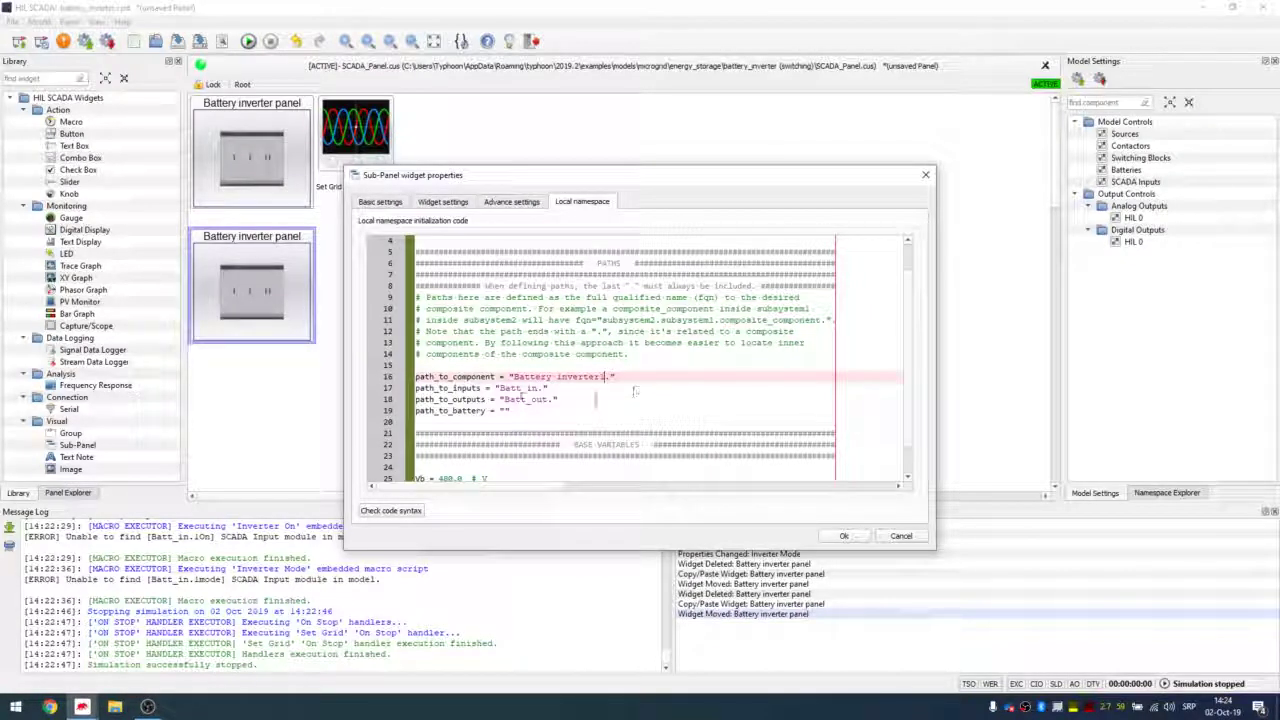
Step: Set path_to_inputs to "Batt_in1." and path_to_outputs to "Batt_out1." in the namespace code, and apply the widget properties
{"action": "left_click", "coordinate": [538, 388]}
{"action": "type", "text": "1"}
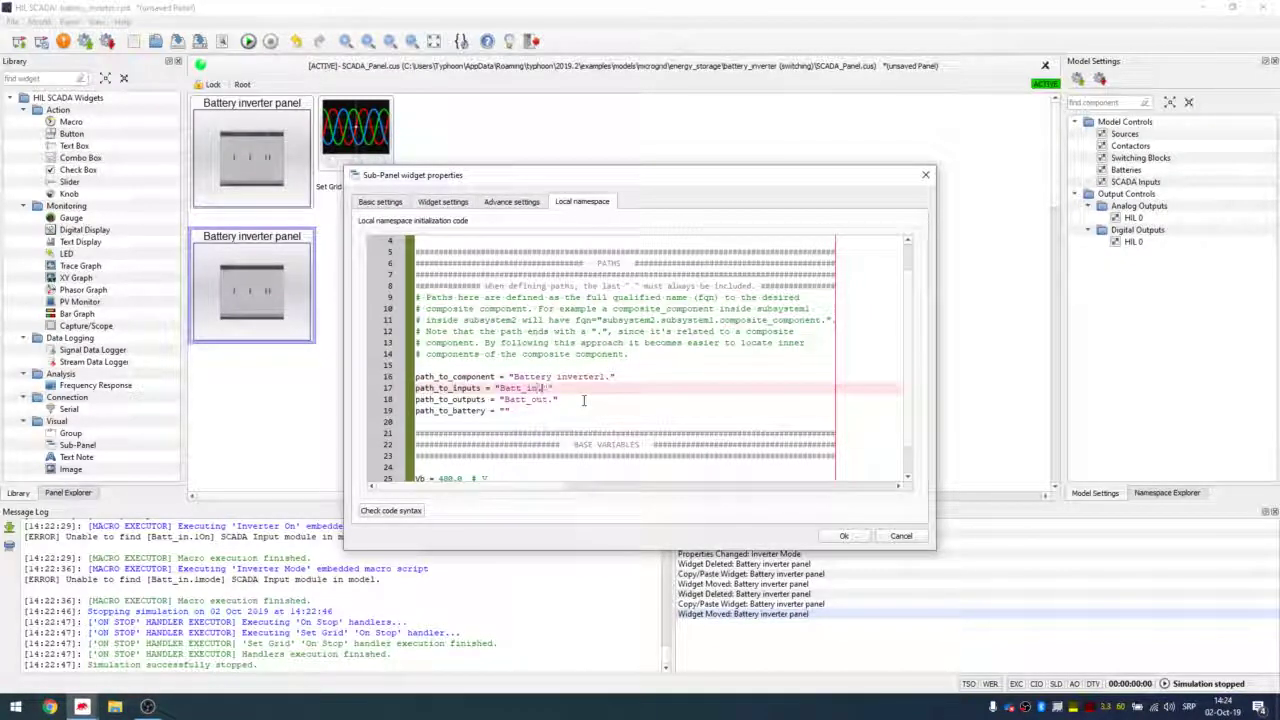
{"action": "left_click", "coordinate": [549, 399]}
{"action": "key", "text": "shift+Left"}
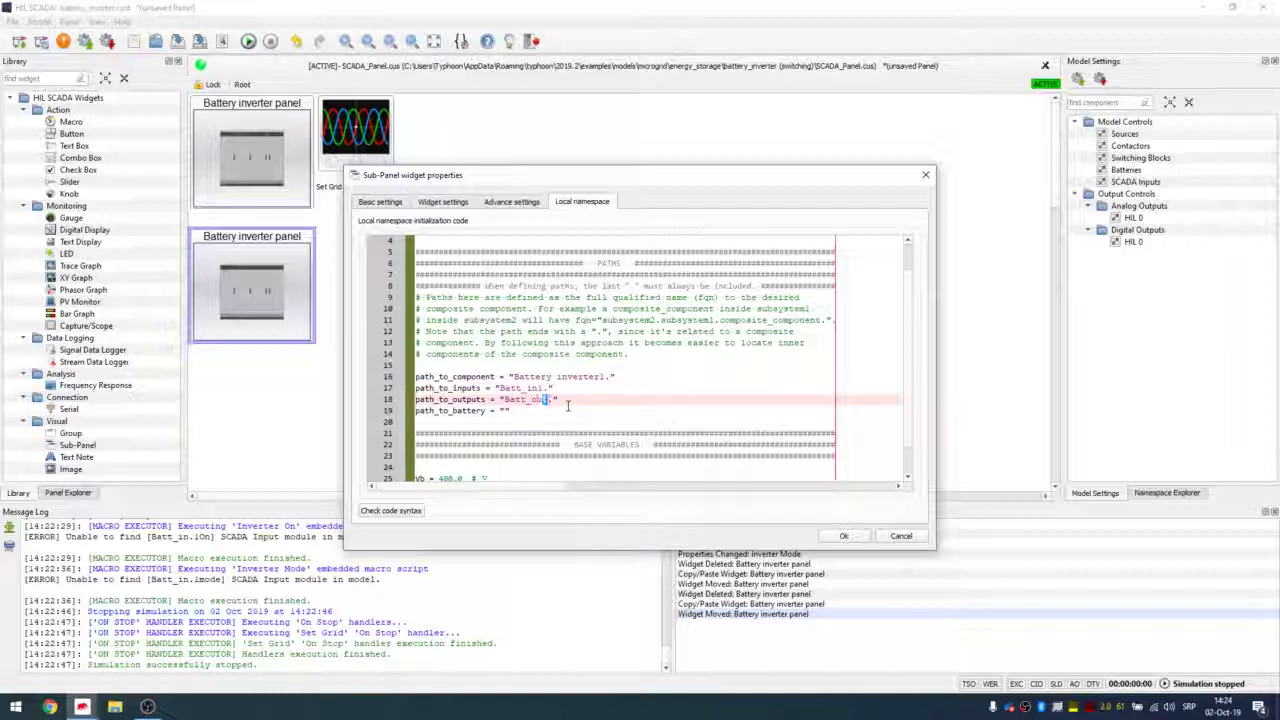
{"action": "type", "text": "1"}
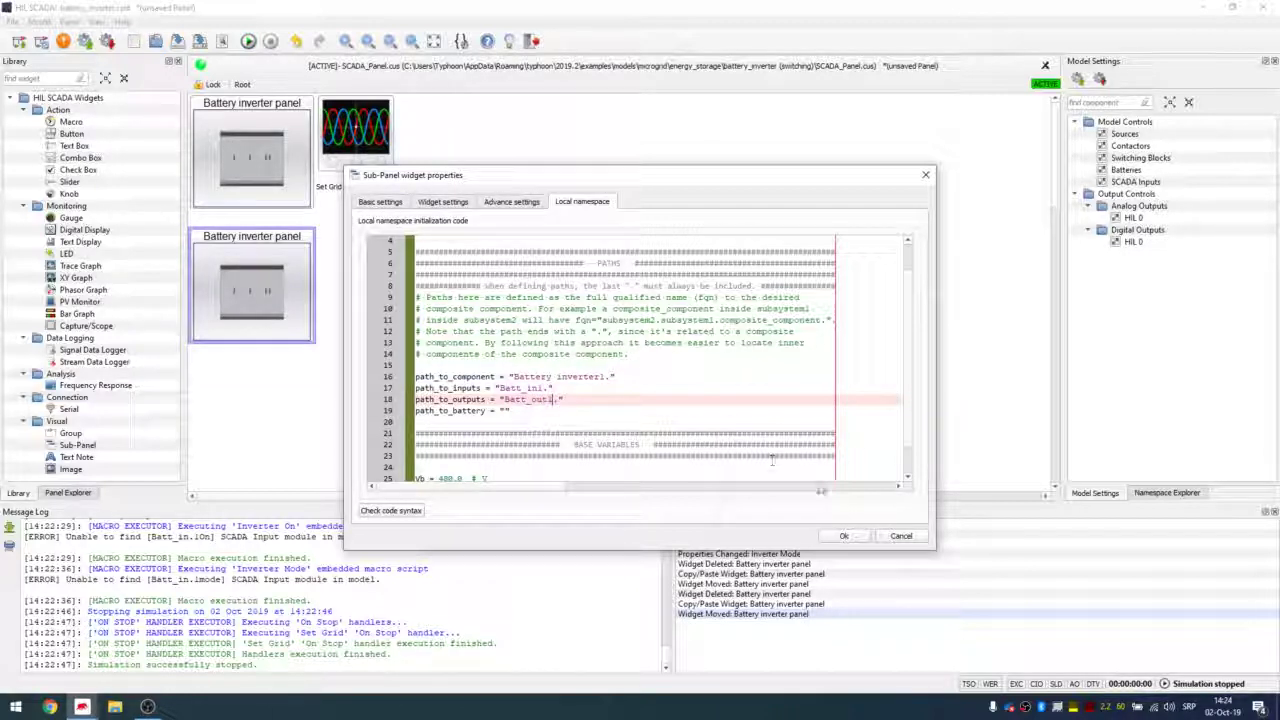
{"action": "left_click", "coordinate": [845, 534]}
{"action": "left_click", "coordinate": [403, 294]}
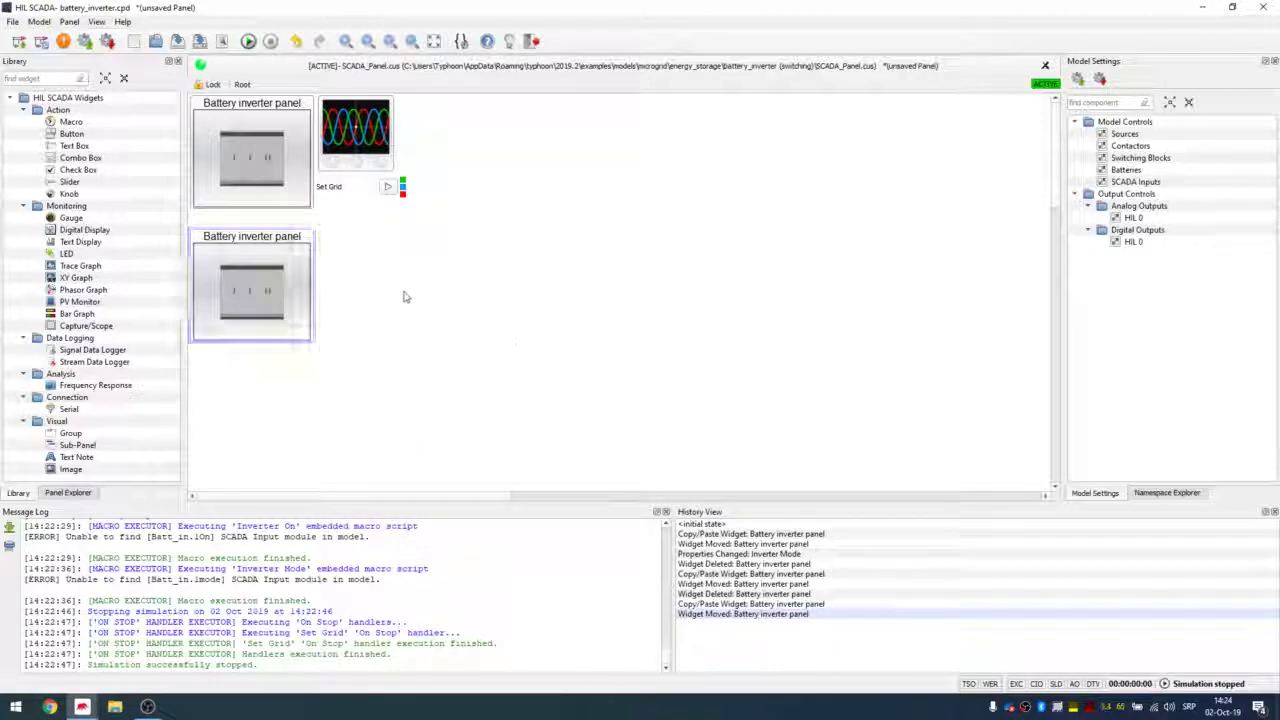
Step: Start the simulation and set Inverter On to ON in the copied Battery inverter panel
{"action": "left_click", "coordinate": [248, 41]}
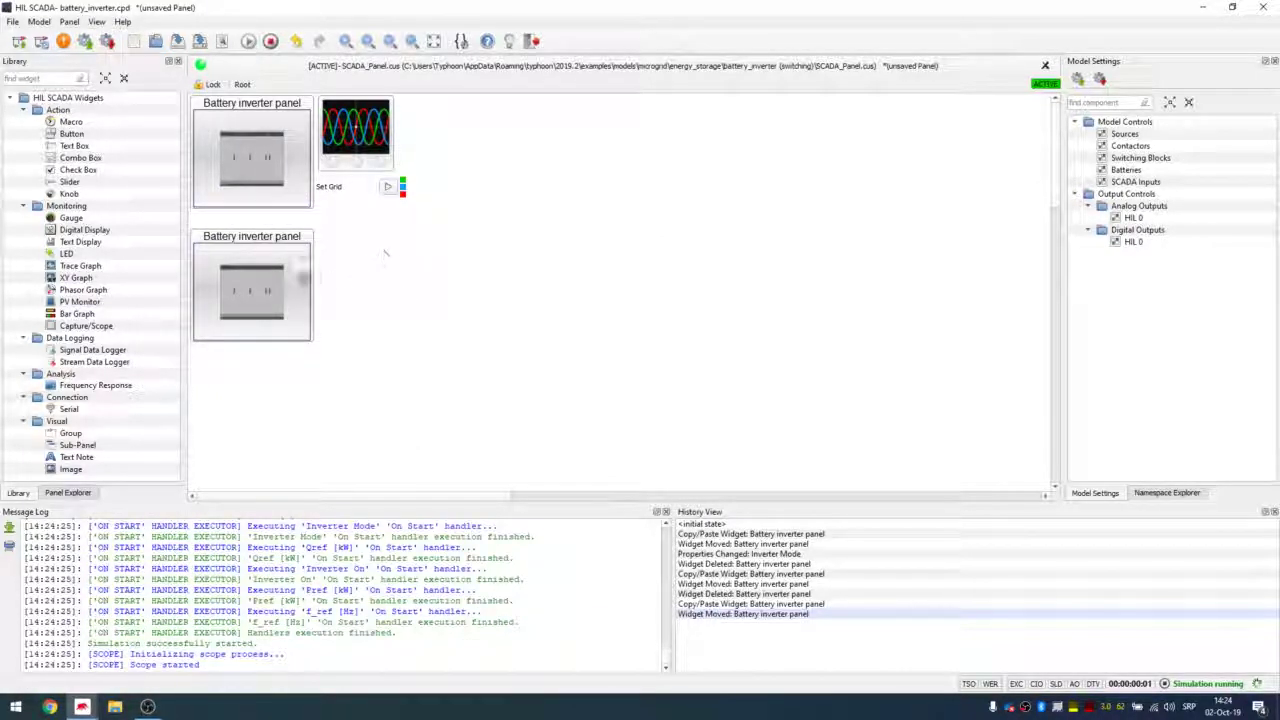
{"action": "double_click", "coordinate": [259, 284]}
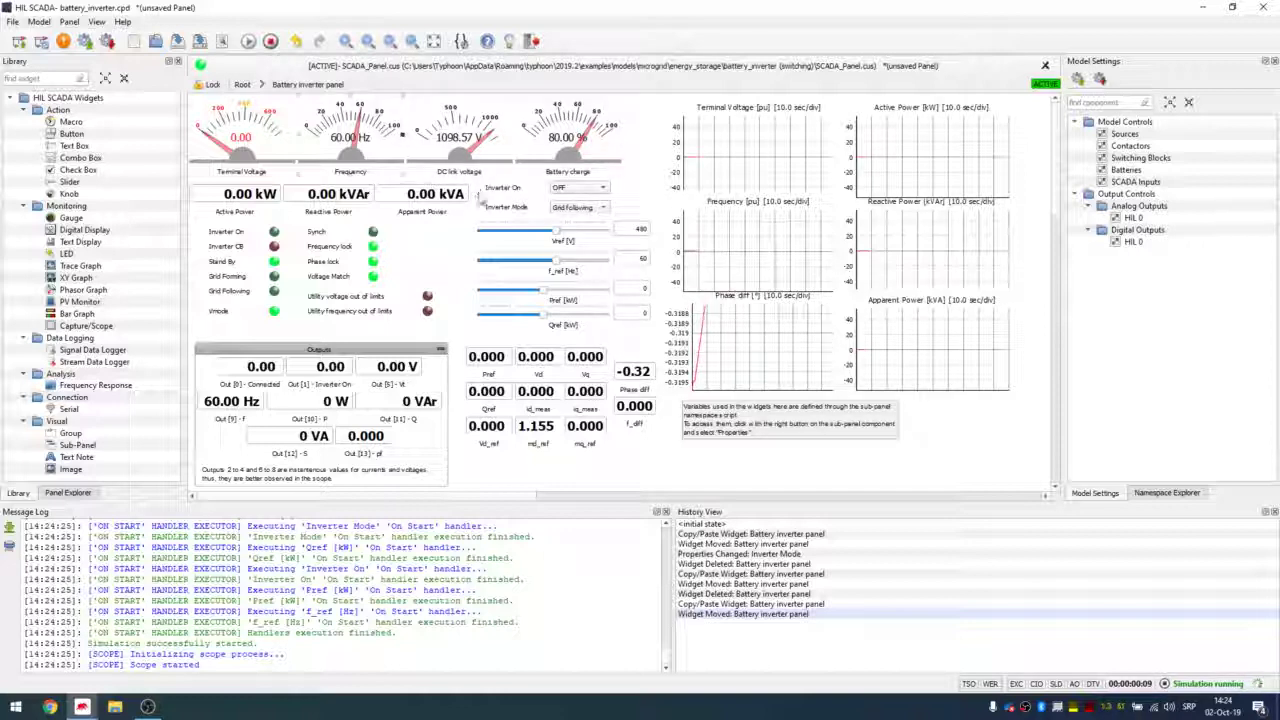
{"action": "left_click", "coordinate": [575, 188]}
{"action": "left_click", "coordinate": [572, 172]}
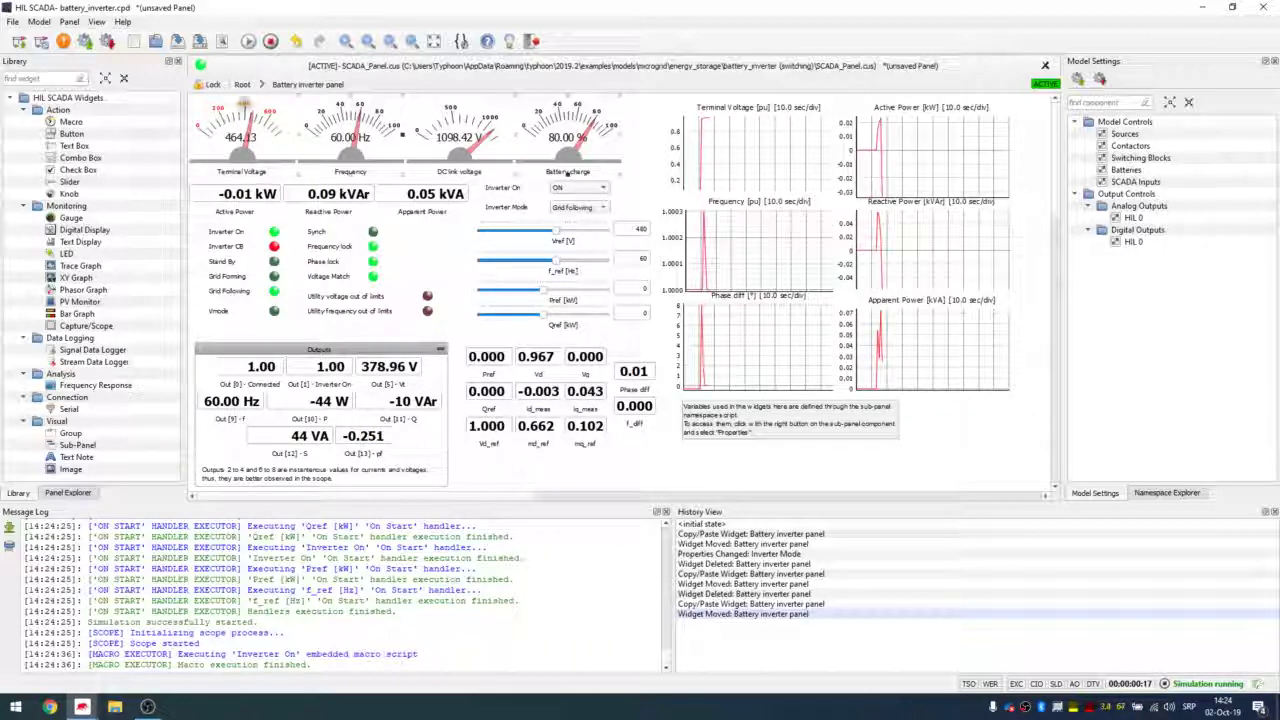
Step: Set Inverter On to ON in the original Battery inverter panel and return to the root panel
{"action": "left_click", "coordinate": [242, 84]}
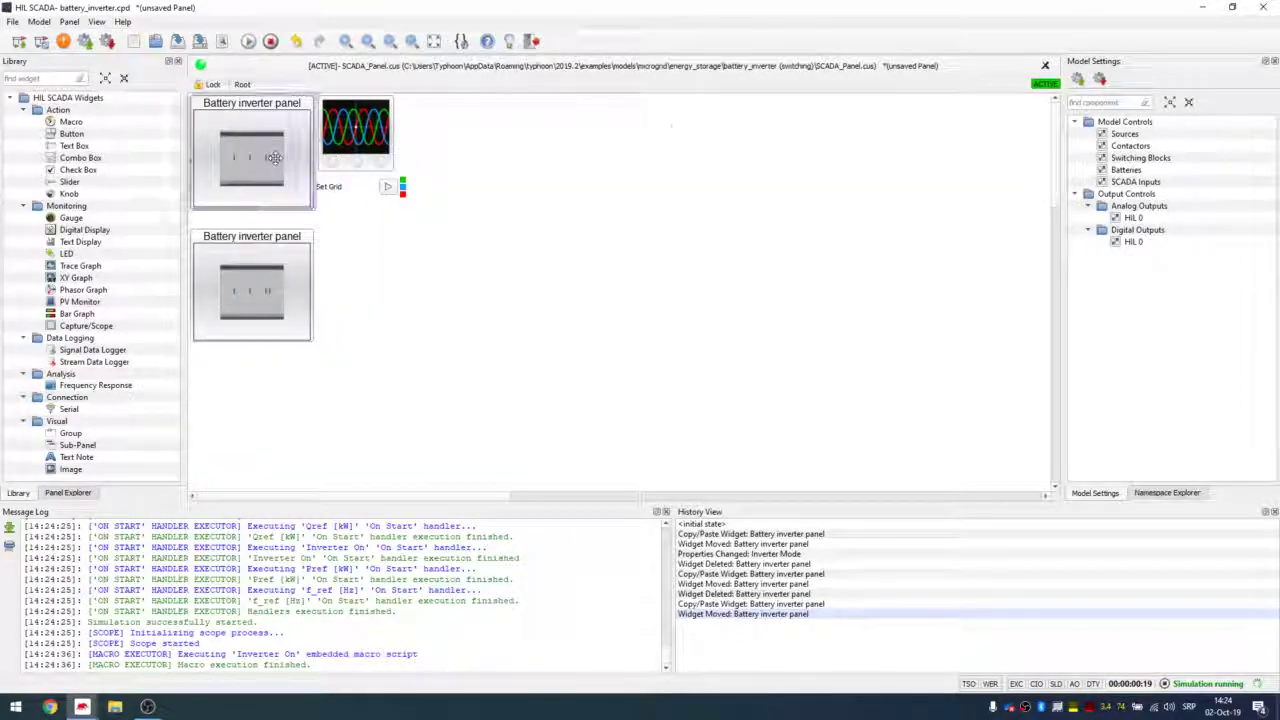
{"action": "double_click", "coordinate": [273, 157]}
{"action": "left_click", "coordinate": [582, 189]}
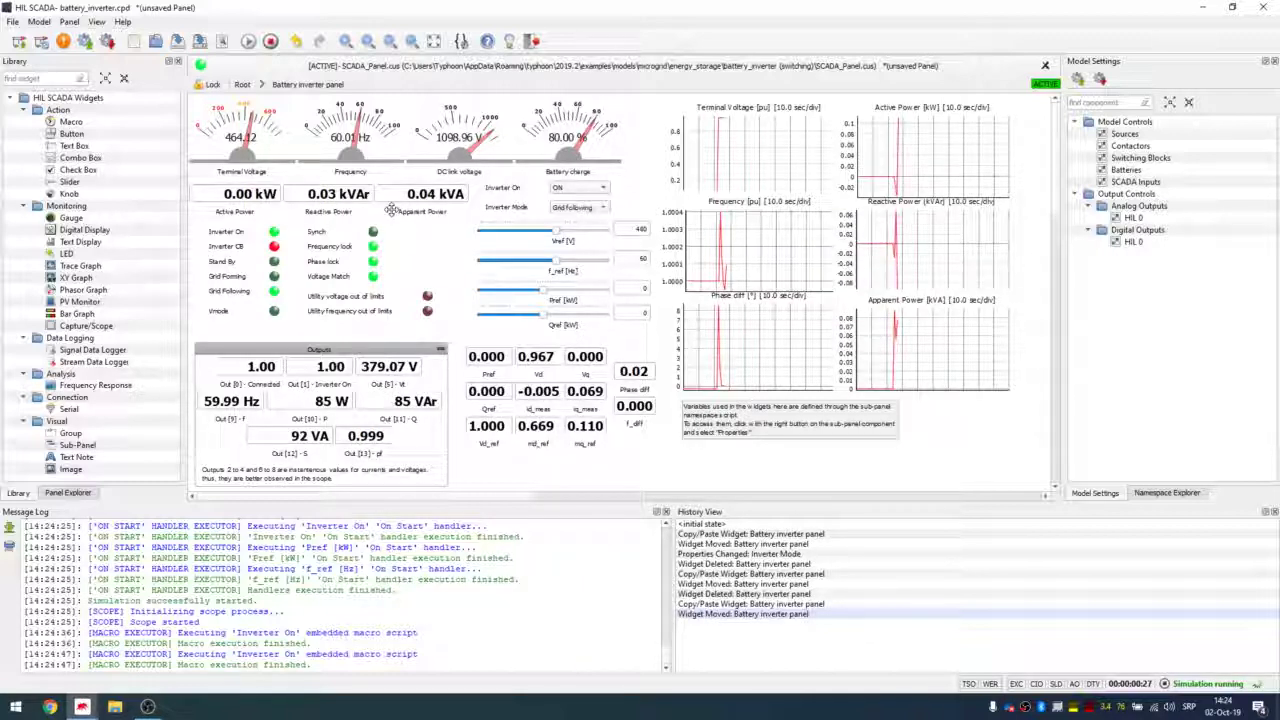
{"action": "left_click", "coordinate": [243, 85]}
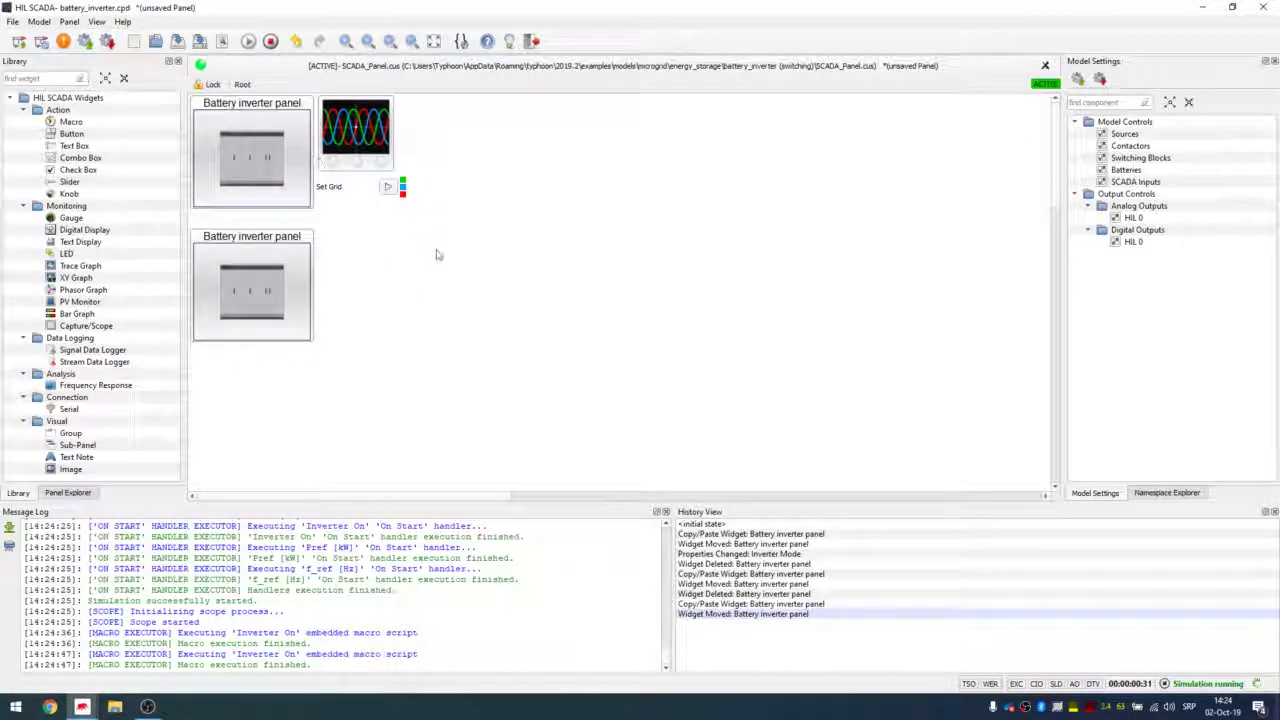